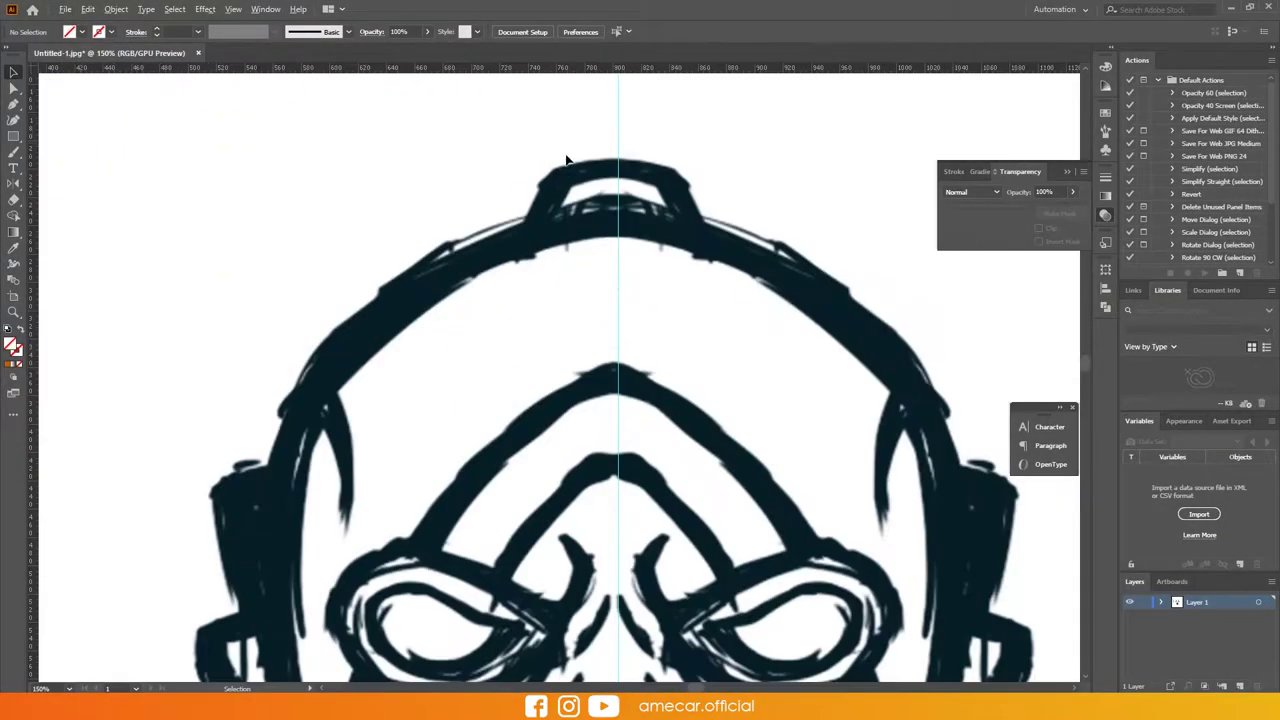
Trace the left head edge with curved Pen anchors up to the top of the head
{"action": "left_click_drag", "start_coordinate": [358, 310], "coordinate": [278, 383]}
{"action": "scroll", "coordinate": [240, 556], "scroll_direction": "down", "scroll_amount": 5}
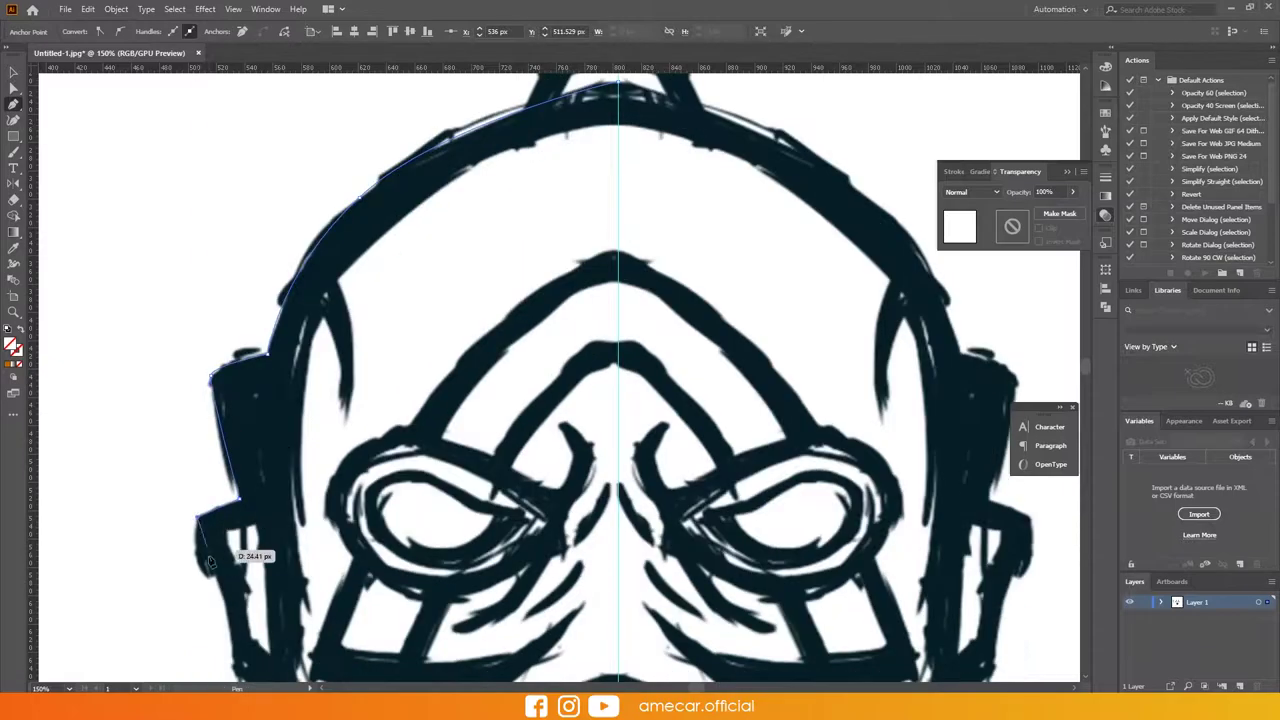
{"action": "scroll", "coordinate": [236, 601], "scroll_direction": "down", "scroll_amount": 3}
{"action": "left_click_drag", "start_coordinate": [264, 540], "coordinate": [315, 600]}
{"action": "scroll", "coordinate": [400, 600], "scroll_direction": "down", "scroll_amount": 5}
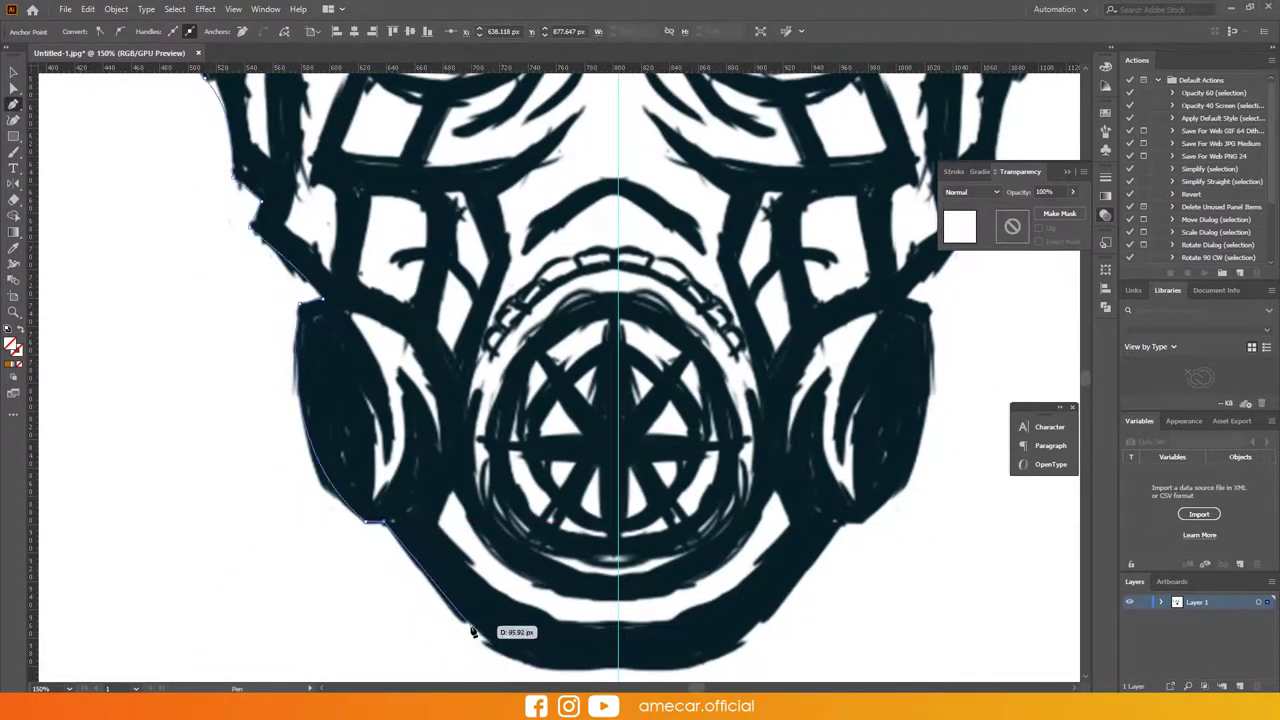
{"action": "left_click_drag", "start_coordinate": [472, 632], "coordinate": [536, 668]}
{"action": "scroll", "coordinate": [600, 620], "scroll_direction": "down", "scroll_amount": 2}
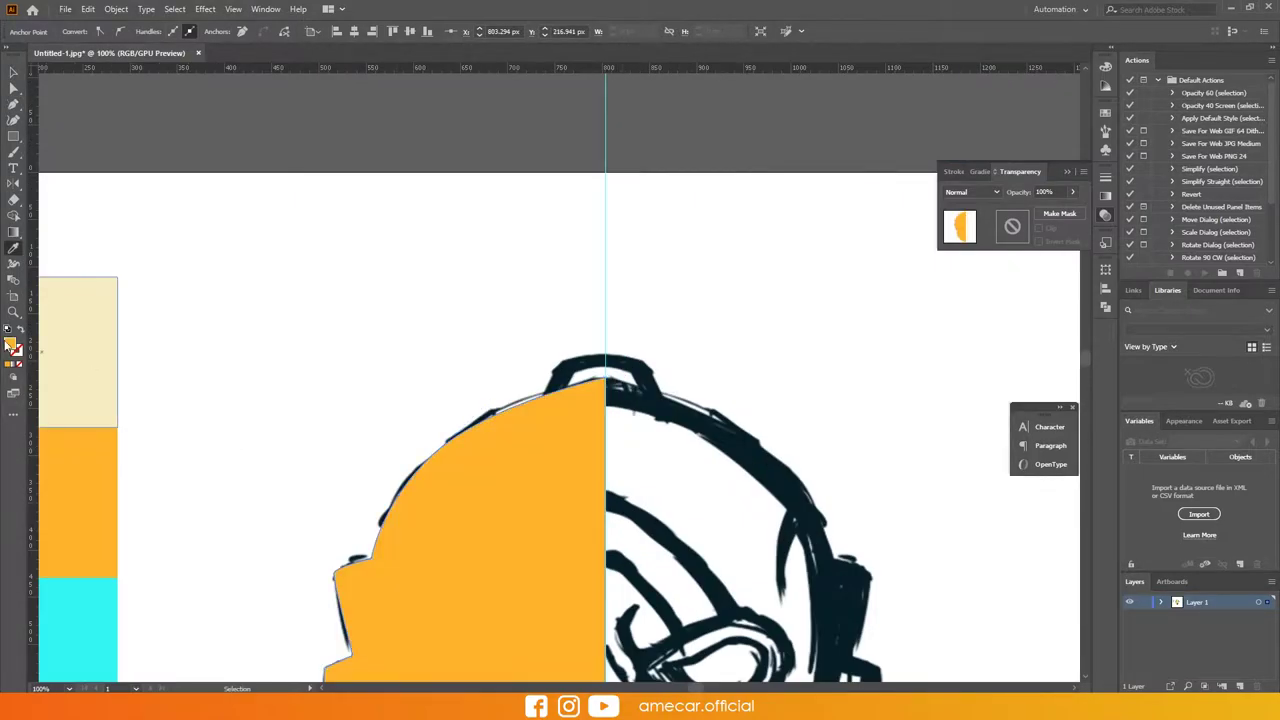
{"action": "left_click_drag", "start_coordinate": [370, 448], "coordinate": [356, 436]}
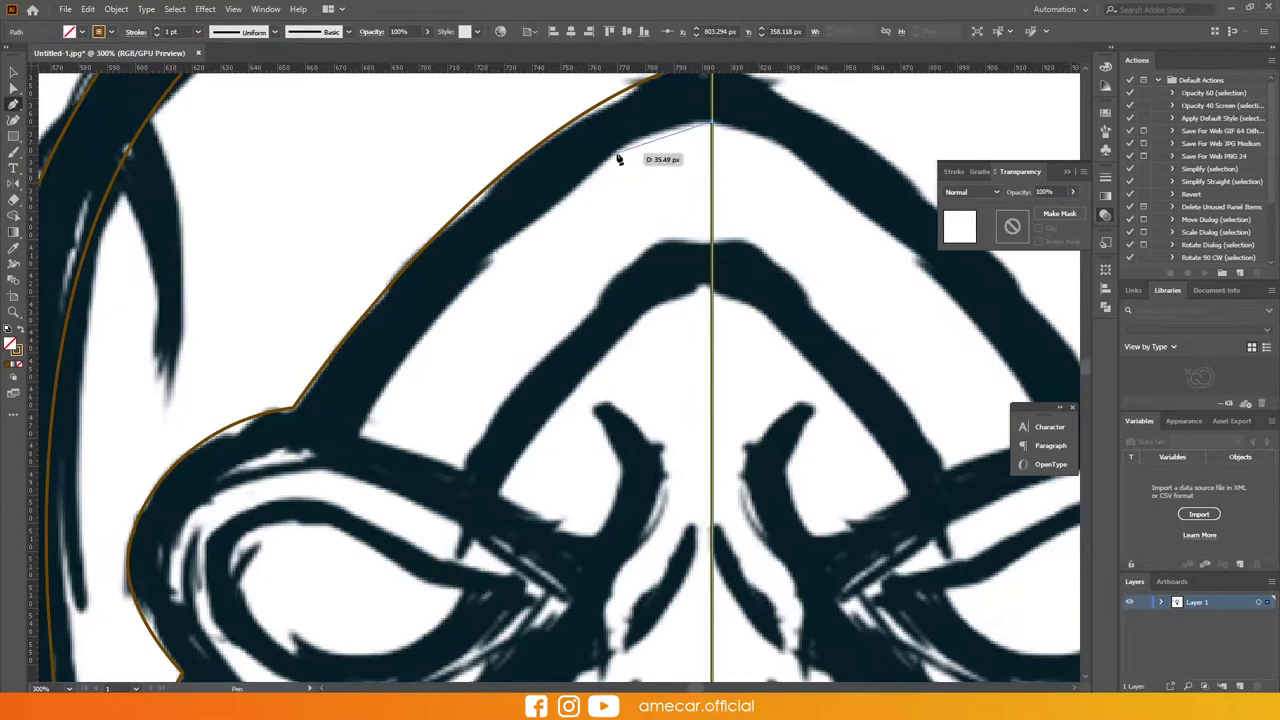
Outline the arch, the lower goggle curve and the nose piece on the left side
{"action": "left_click_drag", "start_coordinate": [357, 437], "coordinate": [326, 545]}
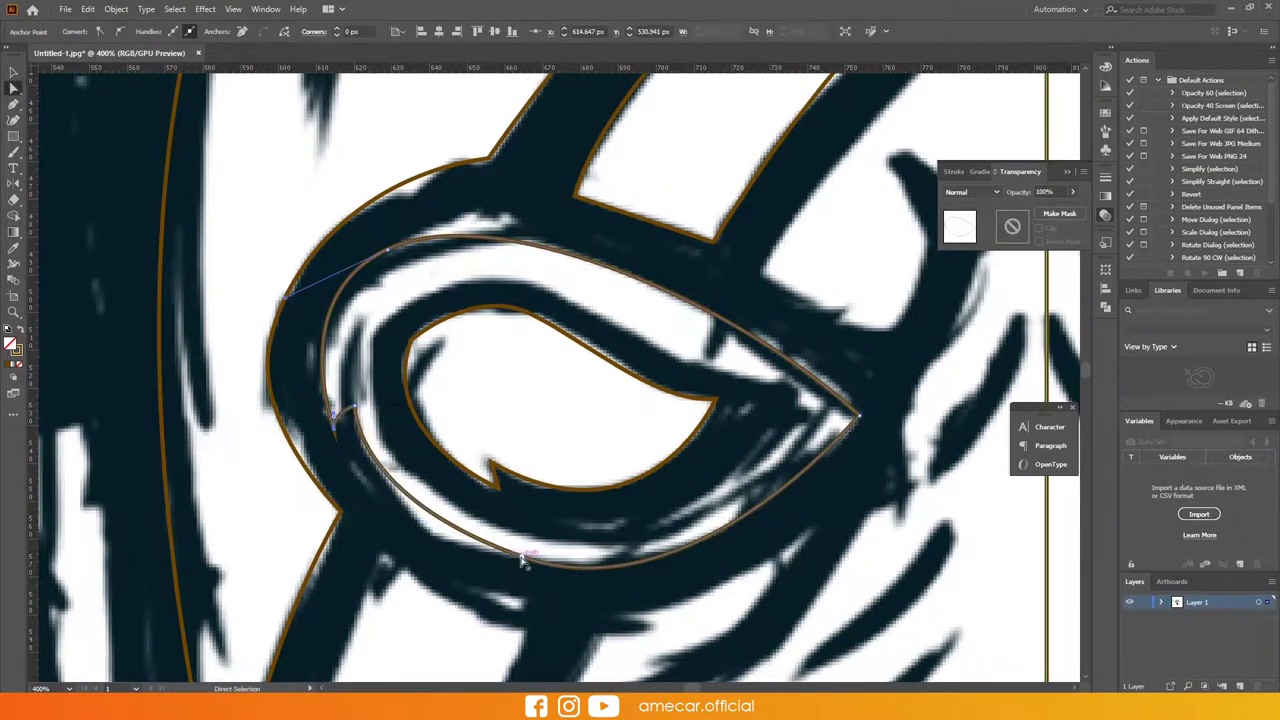
{"action": "left_click", "coordinate": [521, 561]}
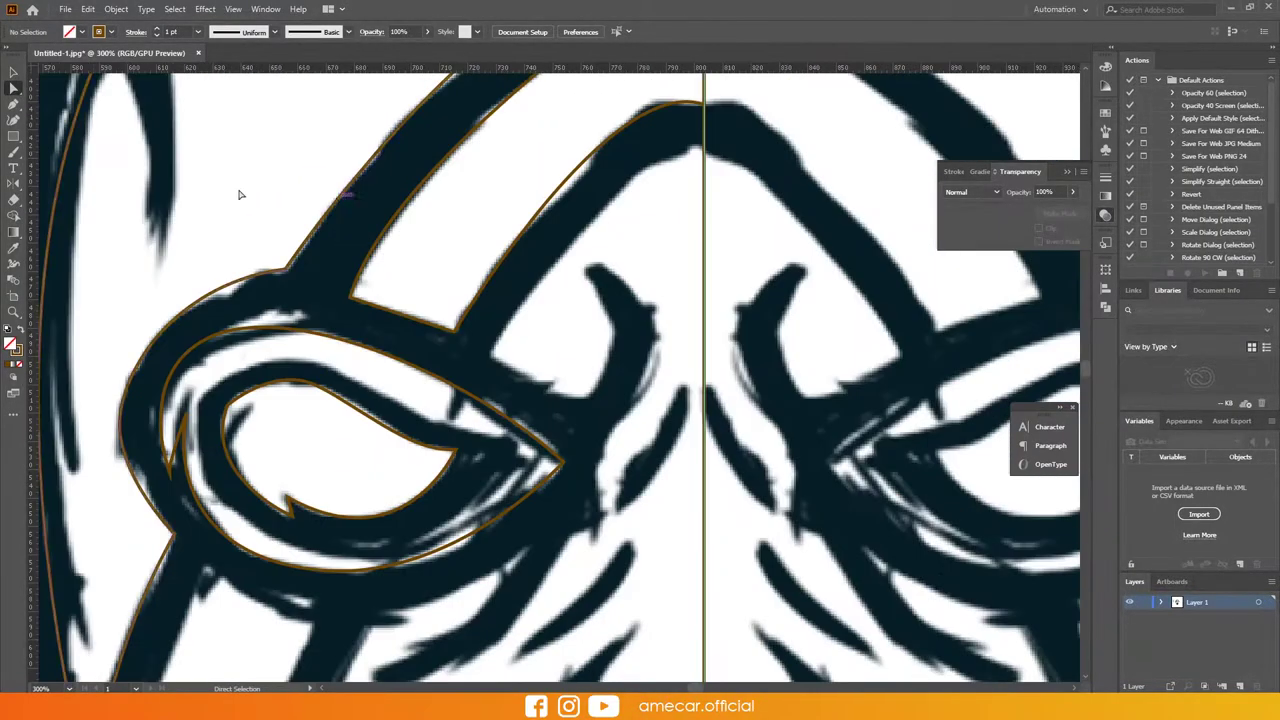
{"action": "left_click", "coordinate": [490, 352]}
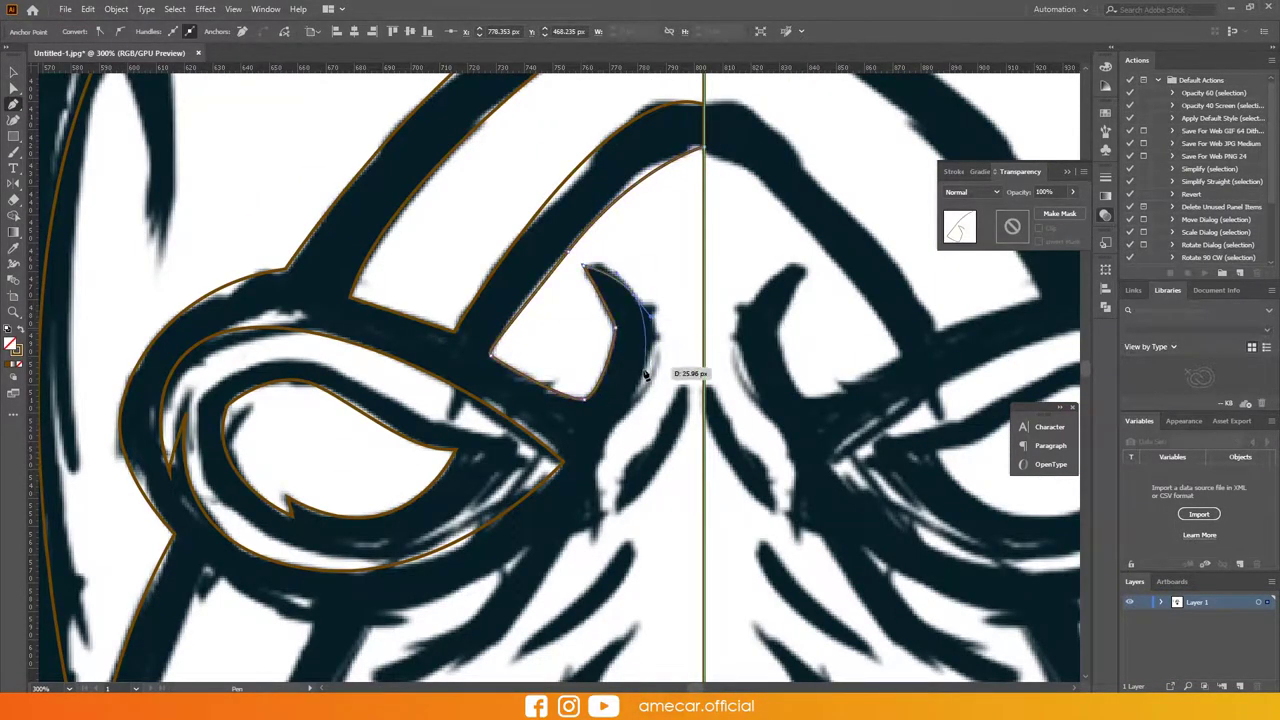
{"action": "left_click", "coordinate": [573, 538]}
{"action": "scroll", "coordinate": [480, 560], "scroll_direction": "down", "scroll_amount": 2}
{"action": "left_click_drag", "start_coordinate": [370, 585], "coordinate": [251, 563]}
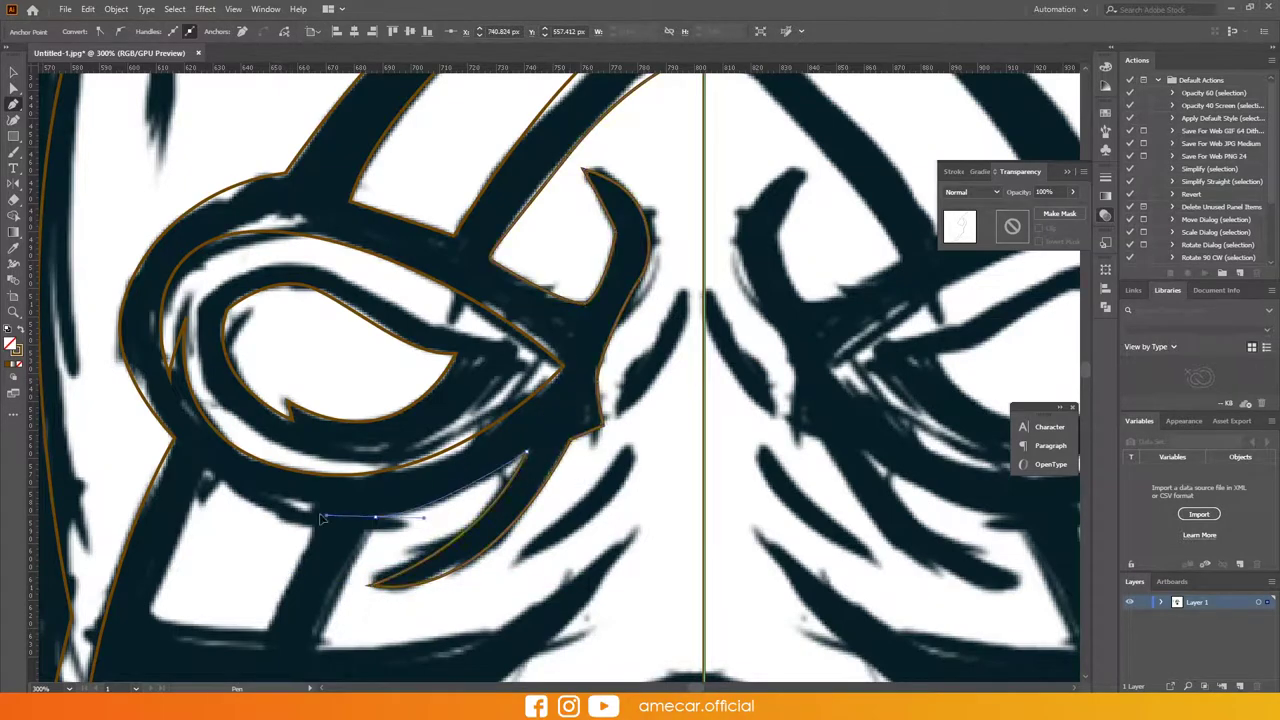
{"action": "scroll", "coordinate": [321, 518], "scroll_direction": "down", "scroll_amount": 2}
{"action": "scroll", "coordinate": [586, 486], "scroll_direction": "down", "scroll_amount": 2}
{"action": "left_click", "coordinate": [318, 470]}
Curve the cheek piece outline under the goggle and adjust its anchors
{"action": "left_click_drag", "start_coordinate": [635, 352], "coordinate": [593, 533]}
{"action": "scroll", "coordinate": [400, 550], "scroll_direction": "down", "scroll_amount": 3}
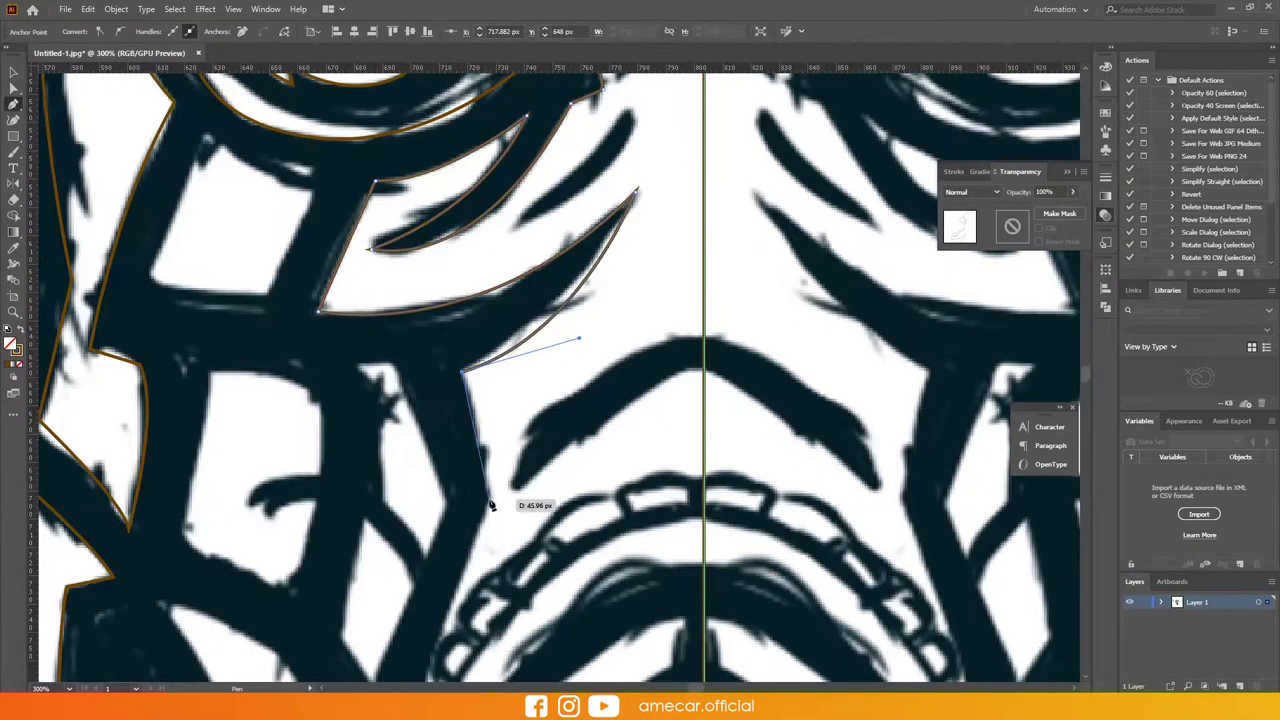
{"action": "scroll", "coordinate": [400, 550], "scroll_direction": "down", "scroll_amount": 5}
{"action": "scroll", "coordinate": [420, 600], "scroll_direction": "down", "scroll_amount": 2}
{"action": "mouse_move", "coordinate": [433, 421]}
{"action": "left_mouse_down"}
{"action": "mouse_move", "coordinate": [432, 550]}
{"action": "mouse_move", "coordinate": [451, 485]}
{"action": "left_mouse_up"}
{"action": "scroll", "coordinate": [432, 550], "scroll_direction": "down", "scroll_amount": 3}
{"action": "scroll", "coordinate": [451, 485], "scroll_direction": "down", "scroll_amount": 2}
{"action": "scroll", "coordinate": [705, 604], "scroll_direction": "down", "scroll_amount": 3}
{"action": "scroll", "coordinate": [723, 220], "scroll_direction": "up", "scroll_amount": 5}
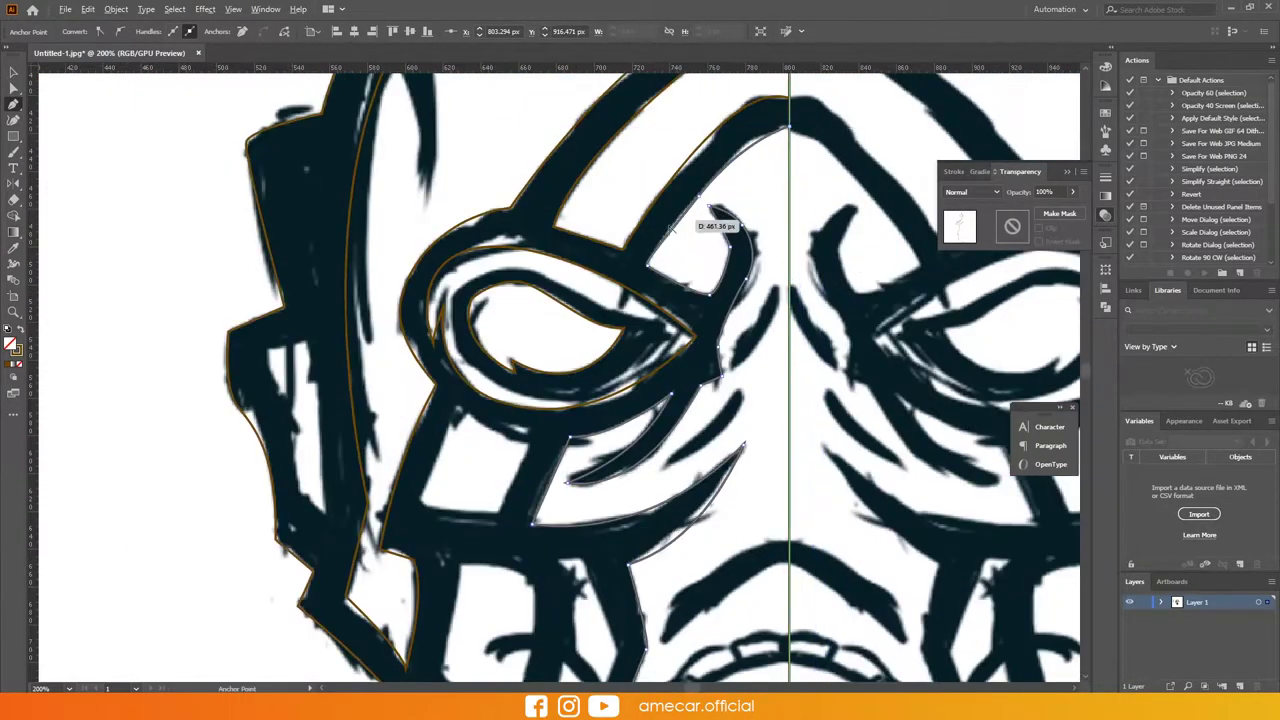
{"action": "scroll", "coordinate": [723, 220], "scroll_direction": "down", "scroll_amount": 3}
{"action": "scroll", "coordinate": [560, 355], "scroll_direction": "up", "scroll_amount": 4}
{"action": "key", "text": "a"}
{"action": "scroll", "coordinate": [560, 355], "scroll_direction": "down", "scroll_amount": 5}
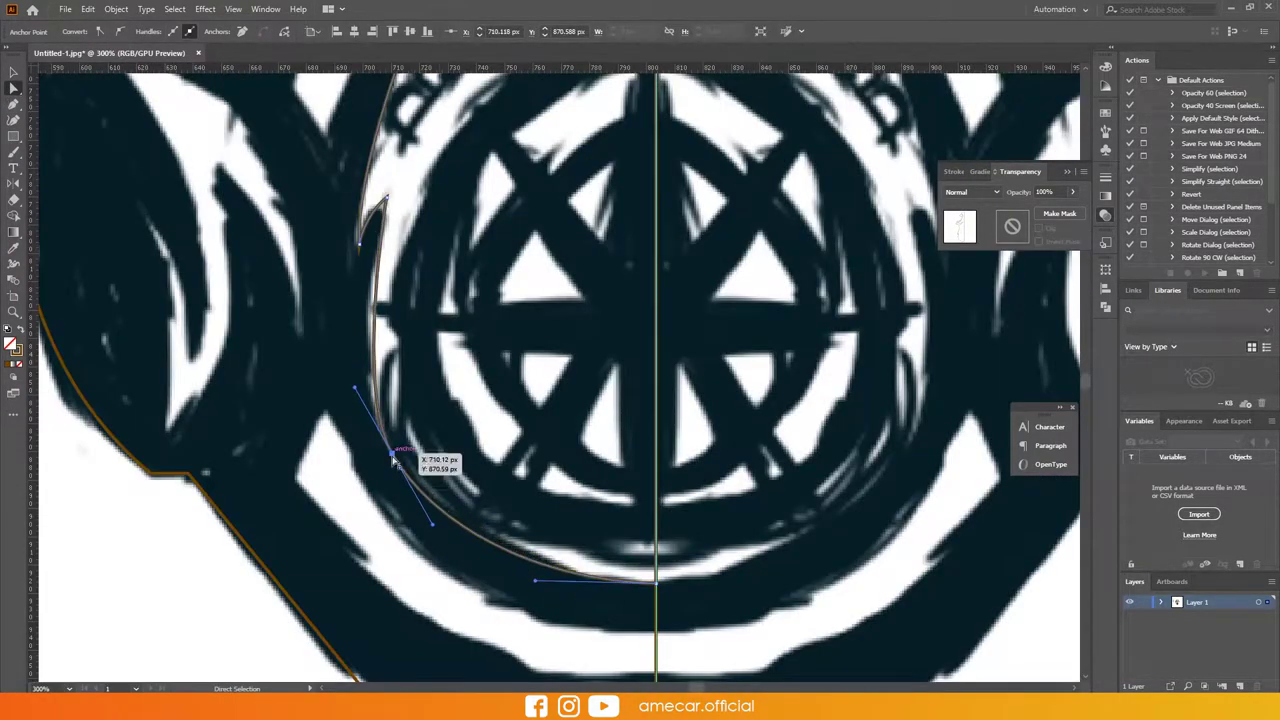
{"action": "key", "text": "p"}
{"action": "scroll", "coordinate": [393, 458], "scroll_direction": "down", "scroll_amount": 3}
{"action": "scroll", "coordinate": [367, 347], "scroll_direction": "up", "scroll_amount": 3}
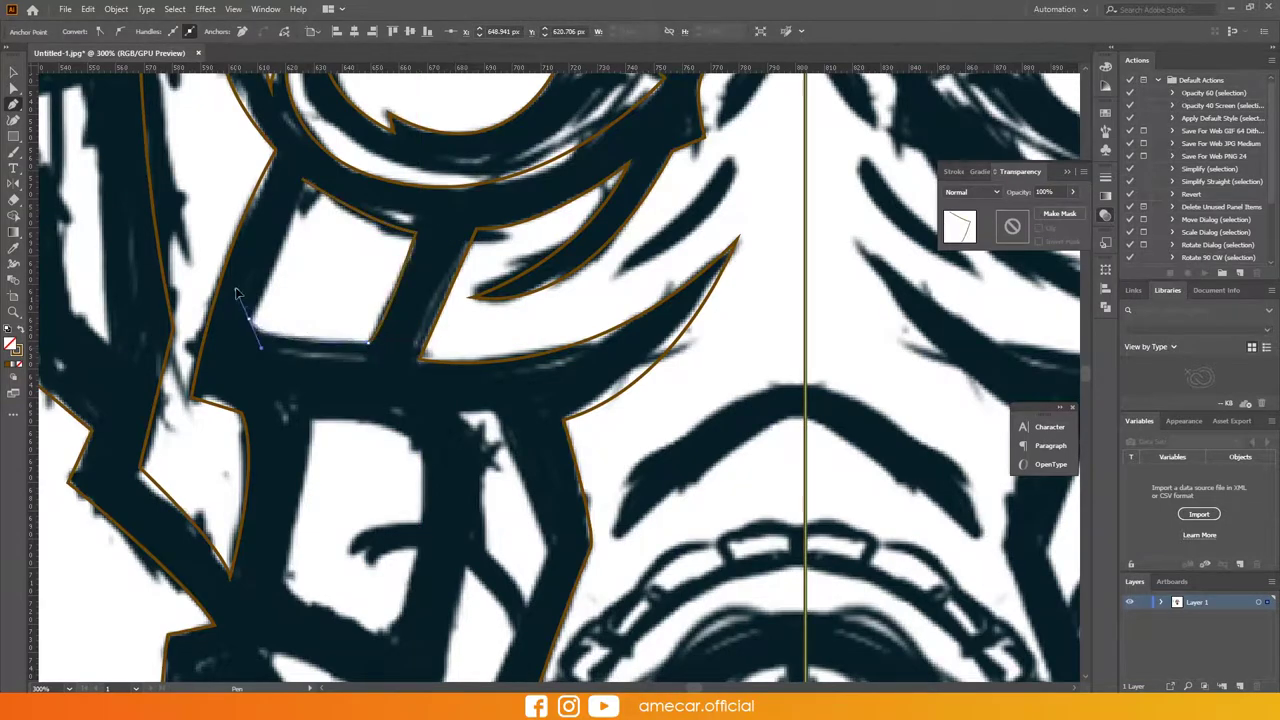
Close the first strap box and outline a second strap box lower down
{"action": "left_click", "coordinate": [298, 172]}
{"action": "scroll", "coordinate": [298, 172], "scroll_direction": "down", "scroll_amount": 3}
{"action": "left_click", "coordinate": [300, 330]}
{"action": "left_click", "coordinate": [410, 360]}
{"action": "left_click_drag", "start_coordinate": [378, 543], "coordinate": [352, 570]}
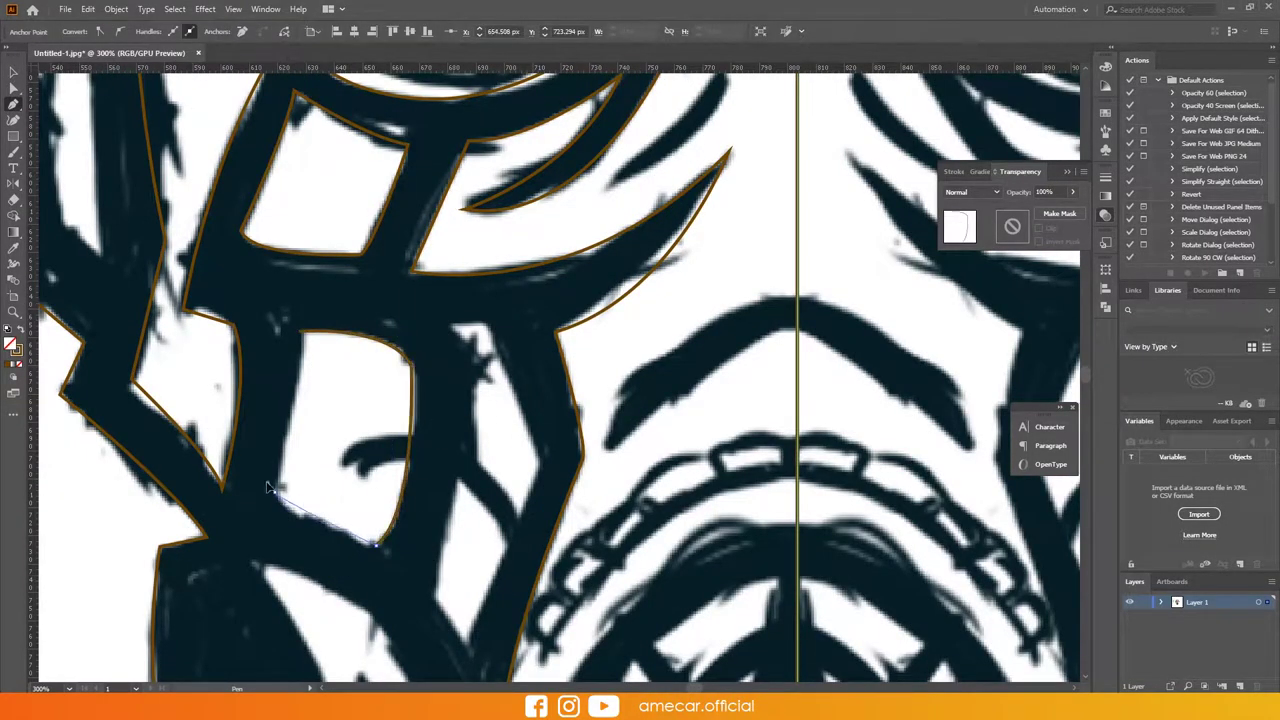
{"action": "left_click", "coordinate": [300, 330]}
{"action": "scroll", "coordinate": [300, 330], "scroll_direction": "down", "scroll_amount": 3}
Outline the next strap shape with corner anchors
{"action": "left_click", "coordinate": [400, 225]}
{"action": "left_click", "coordinate": [447, 228]}
{"action": "left_click", "coordinate": [517, 410]}
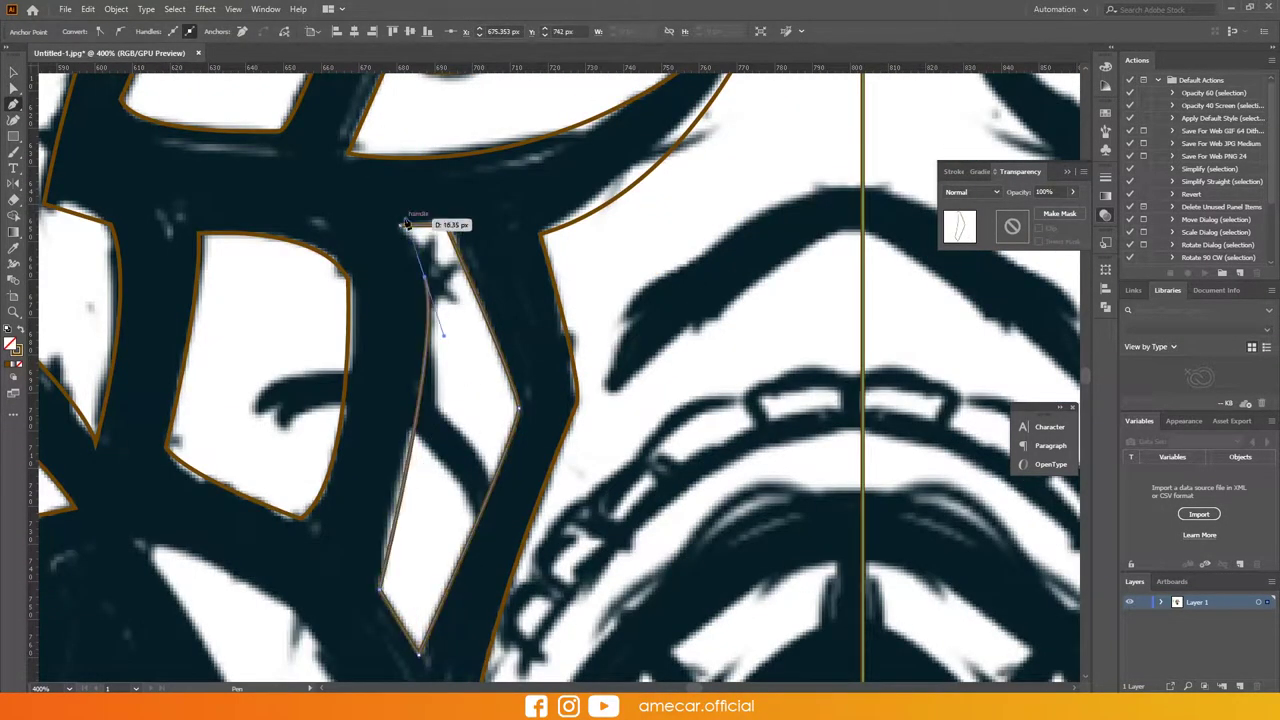
{"action": "left_click_drag", "start_coordinate": [406, 224], "coordinate": [410, 225]}
{"action": "scroll", "coordinate": [410, 300], "scroll_direction": "down", "scroll_amount": 2}
{"action": "left_click_drag", "start_coordinate": [378, 376], "coordinate": [462, 389]}
{"action": "scroll", "coordinate": [400, 350], "scroll_direction": "up", "scroll_amount": 3}
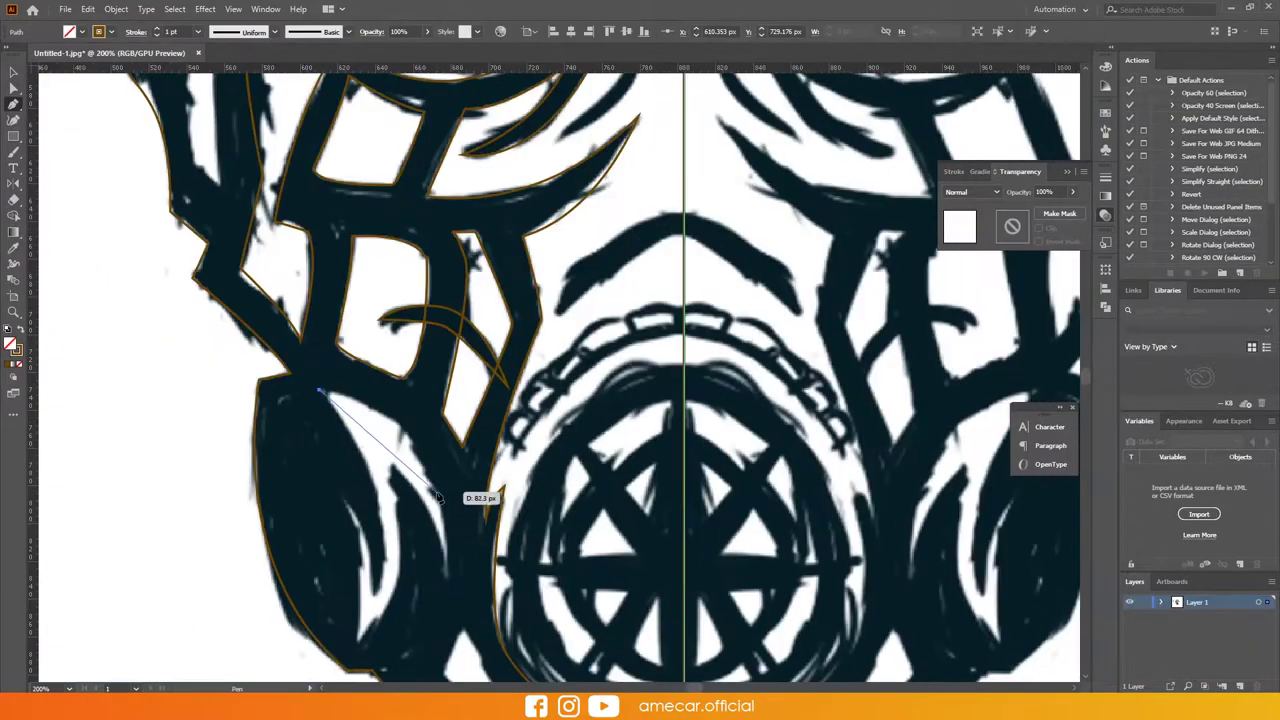
Outline the closed inner cheek shape with a curved side
{"action": "left_click", "coordinate": [320, 295]}
{"action": "left_click", "coordinate": [447, 483]}
{"action": "left_click_drag", "start_coordinate": [372, 540], "coordinate": [378, 545]}
{"action": "left_click", "coordinate": [343, 405]}
{"action": "scroll", "coordinate": [320, 366], "scroll_direction": "down", "scroll_amount": 2}
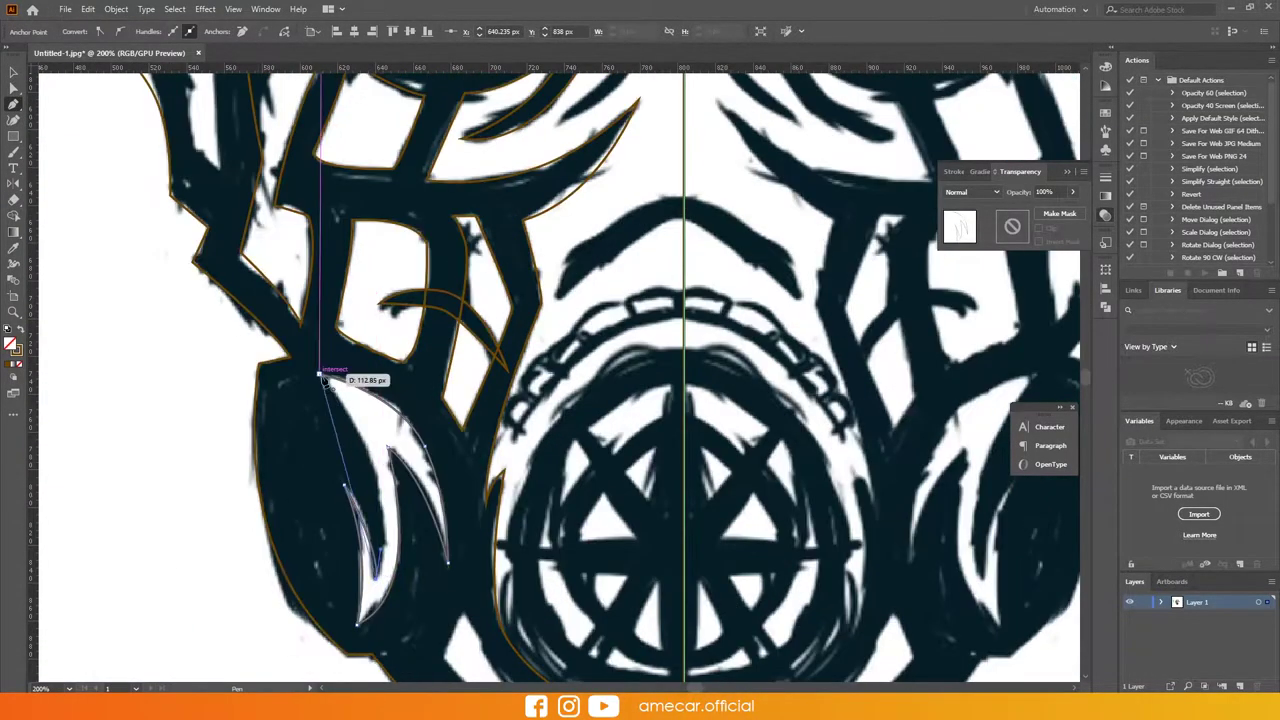
{"action": "scroll", "coordinate": [395, 485], "scroll_direction": "right", "scroll_amount": 2}
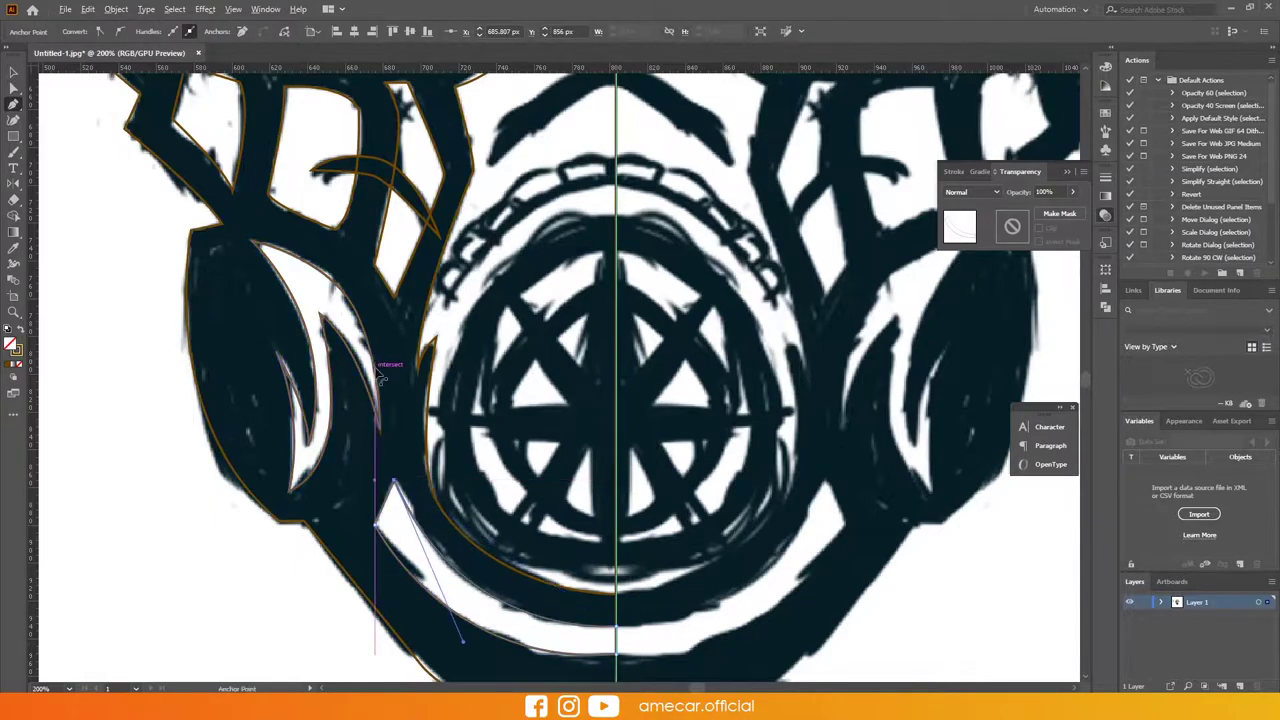
{"action": "scroll", "coordinate": [380, 370], "scroll_direction": "up", "scroll_amount": 1}
Draw a circle over the respirator filter with the Ellipse tool and centre it
{"action": "left_click", "coordinate": [13, 135]}
{"action": "left_click", "coordinate": [55, 151]}
{"action": "mouse_move", "coordinate": [555, 389]}
{"action": "left_mouse_down"}
{"action": "mouse_move", "coordinate": [667, 278]}
{"action": "mouse_move", "coordinate": [622, 293]}
{"action": "left_mouse_up"}
{"action": "key", "text": "Left"}
{"action": "key", "text": "Left"}
{"action": "key", "text": "Left"}
{"action": "key", "text": "Down"}
{"action": "key", "text": "Down"}
{"action": "key", "text": "Down"}
Build an eight-point star by rotate-copying a triangle spike by 360/8 around the filter
{"action": "key", "text": "p"}
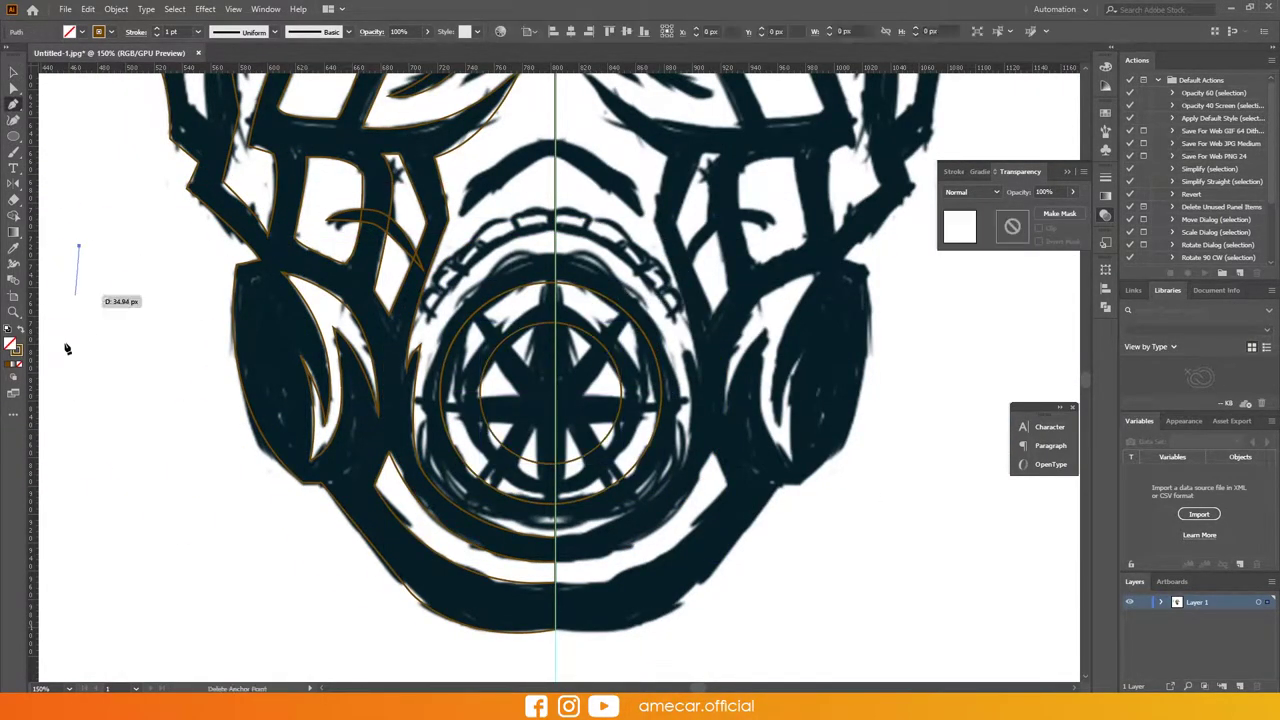
{"action": "left_click", "coordinate": [556, 286]}
{"action": "left_click", "coordinate": [17, 76]}
{"action": "key", "text": "ctrl+plus"}
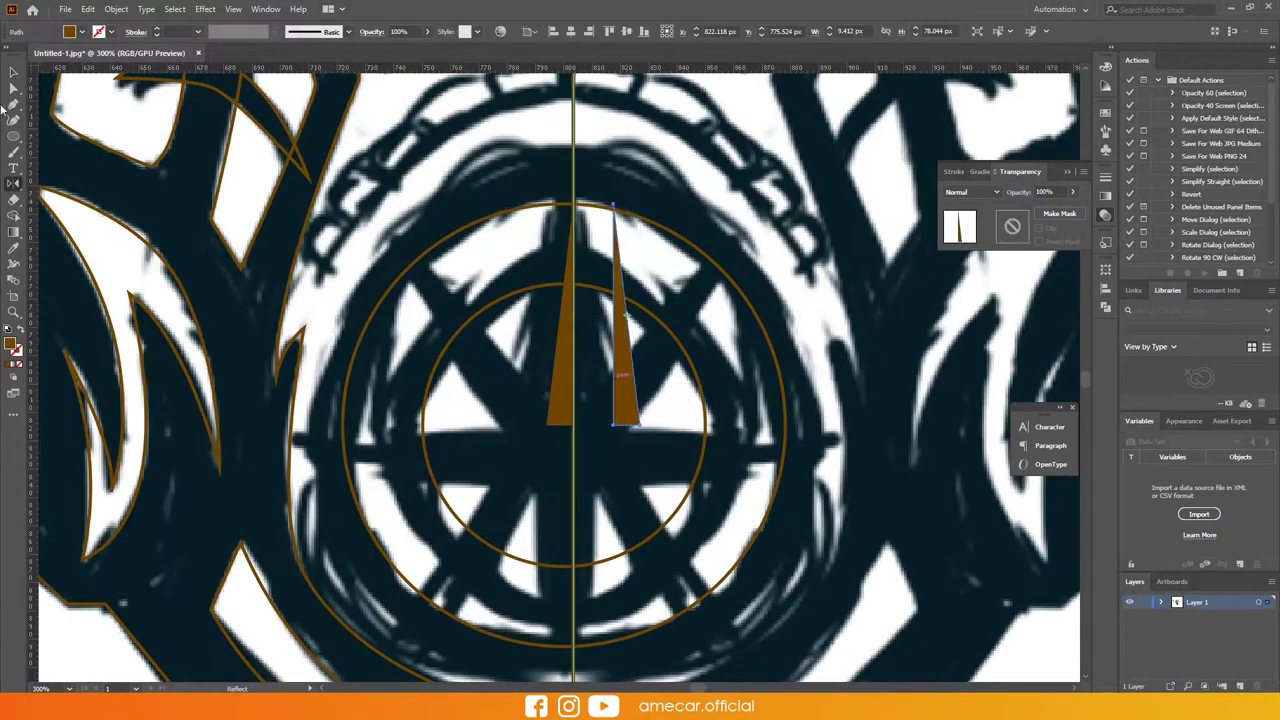
{"action": "left_click", "coordinate": [1104, 302]}
{"action": "key", "text": "a"}
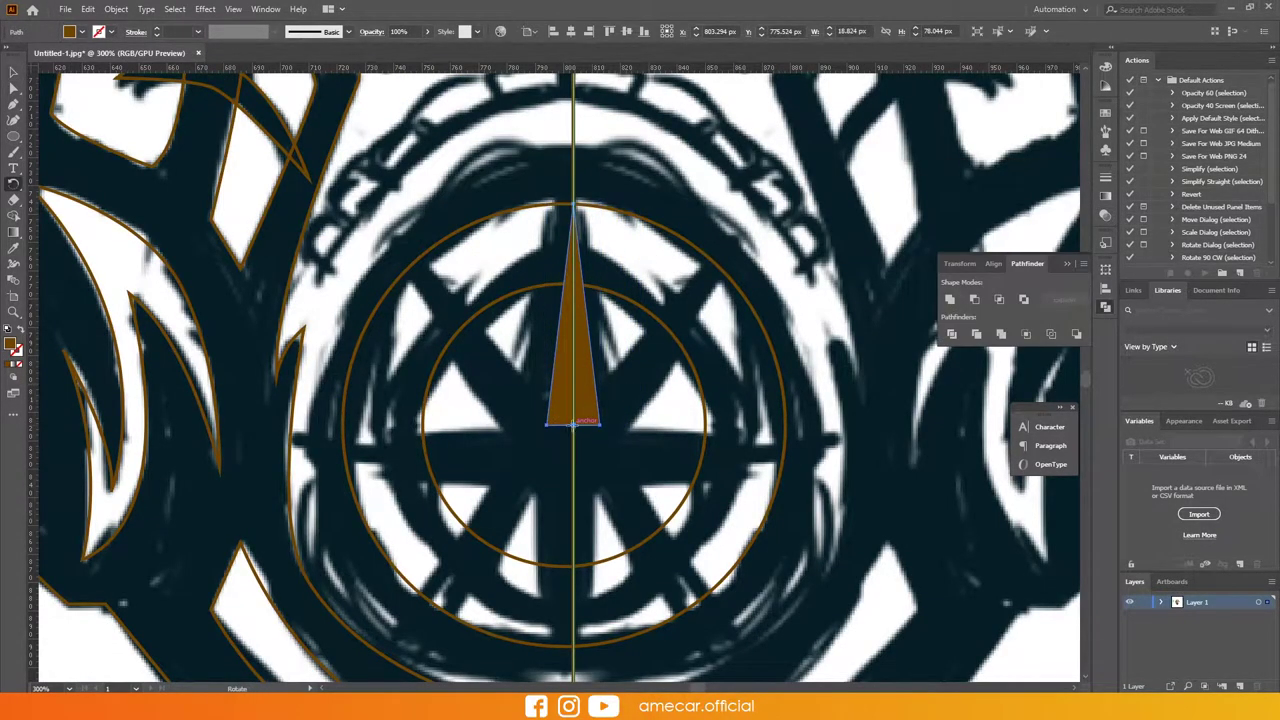
{"action": "left_click", "coordinate": [573, 423], "text": "alt"}
{"action": "type", "text": "360/8"}
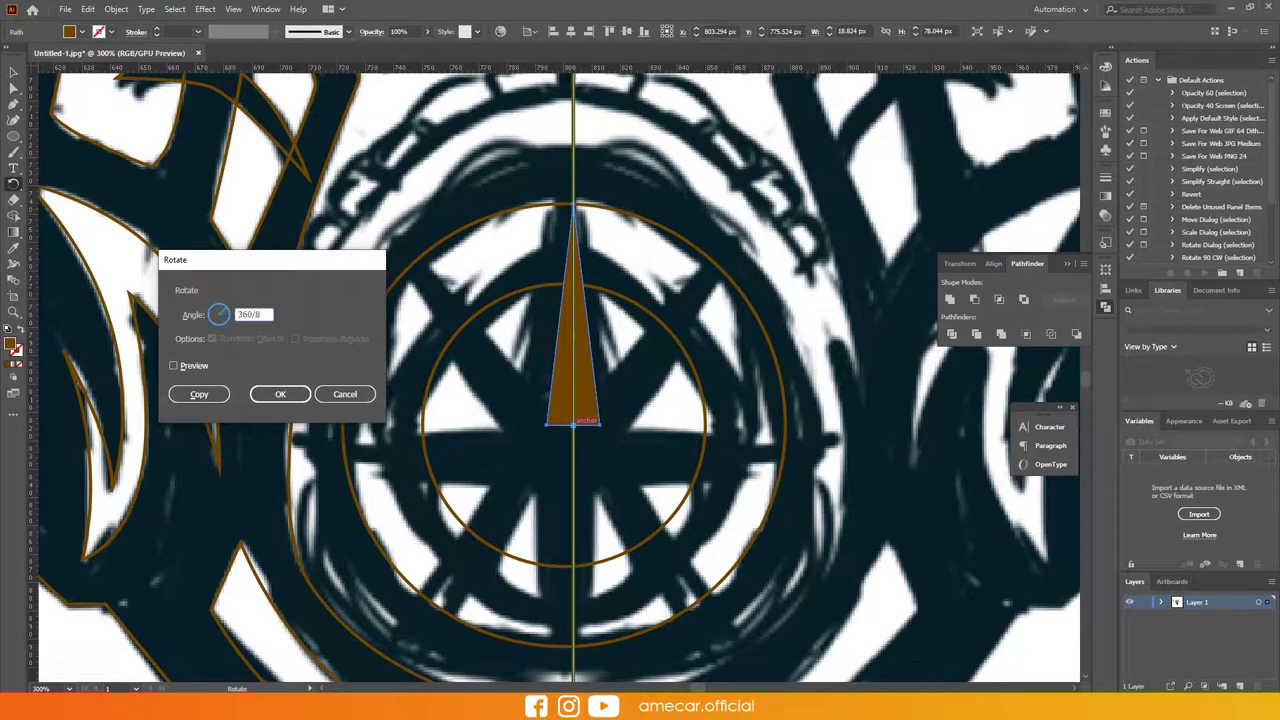
{"action": "left_click", "coordinate": [199, 394]}
{"action": "key", "text": "ctrl+d"}
{"action": "key", "text": "ctrl+d"}
{"action": "key", "text": "ctrl+d"}
{"action": "key", "text": "ctrl+d"}
{"action": "key", "text": "ctrl+d"}
{"action": "key", "text": "ctrl+d"}
{"action": "left_click", "coordinate": [13, 72]}
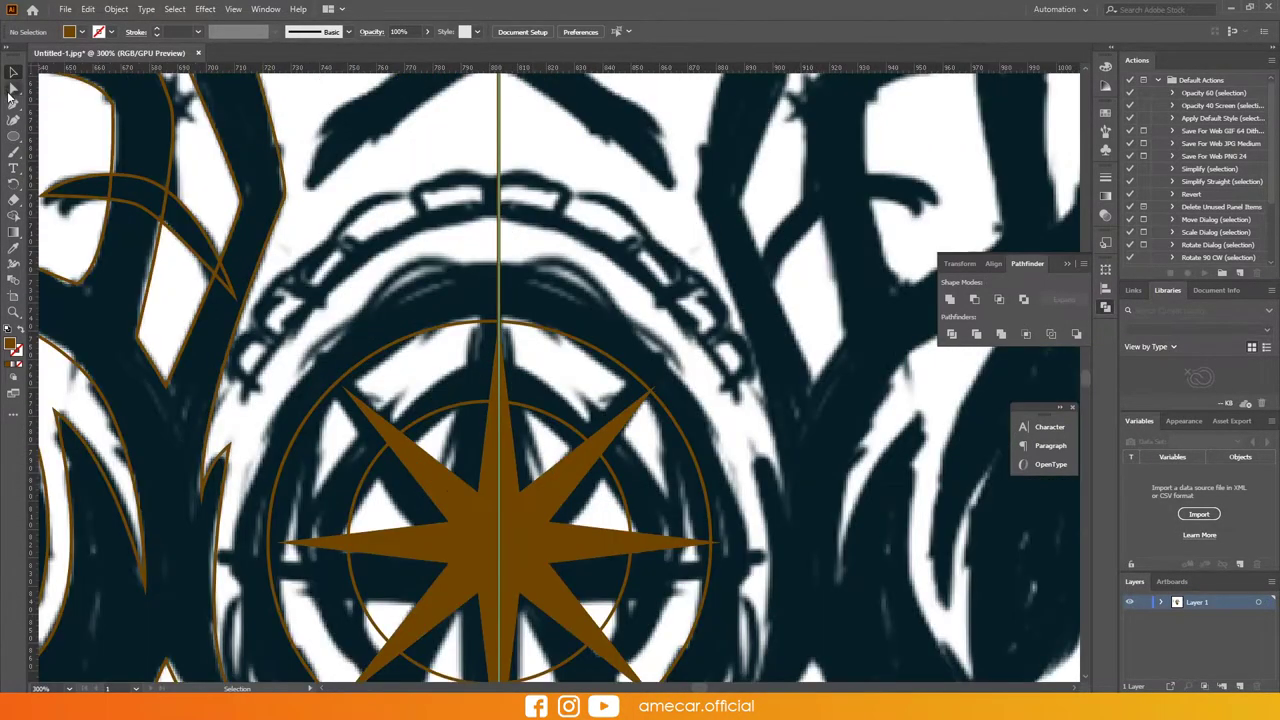
{"action": "left_click", "coordinate": [13, 103]}
{"action": "key", "text": "ctrl+plus"}
Outline the curved band following the chain's arc above the filter
{"action": "left_click", "coordinate": [190, 395]}
{"action": "left_click_drag", "start_coordinate": [520, 170], "coordinate": [255, 243]}
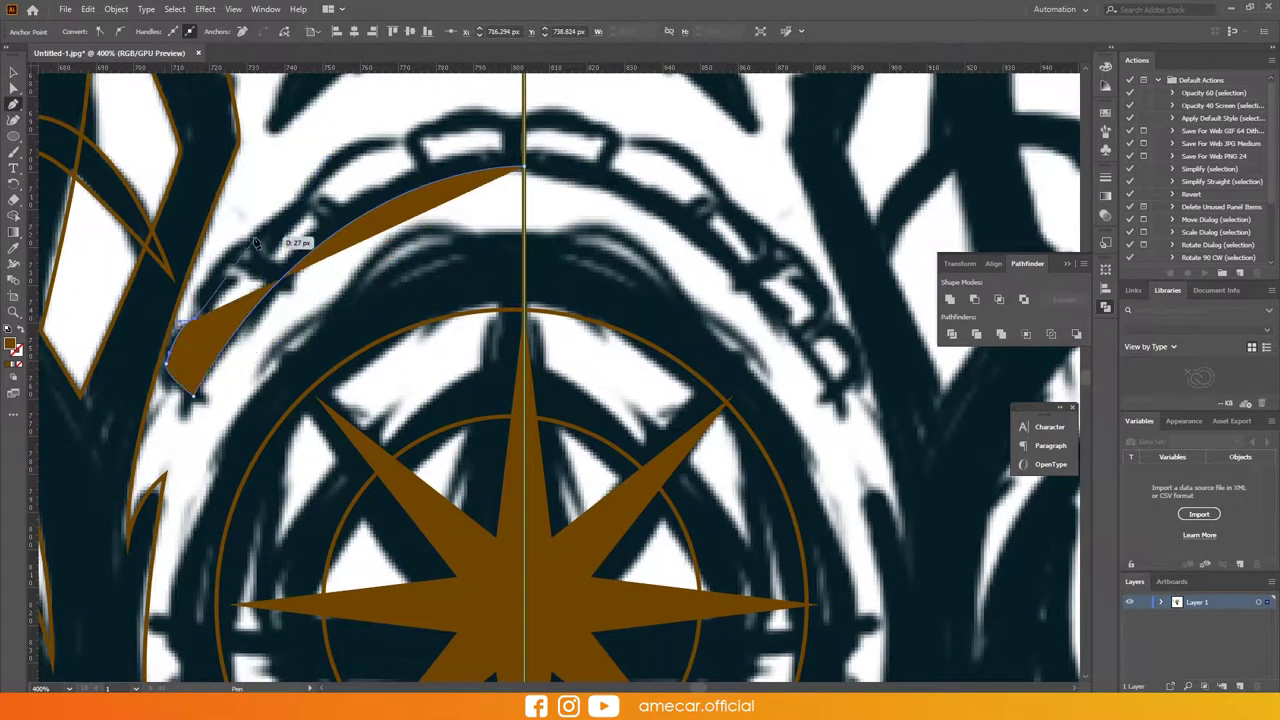
{"action": "left_click_drag", "start_coordinate": [316, 207], "coordinate": [318, 206]}
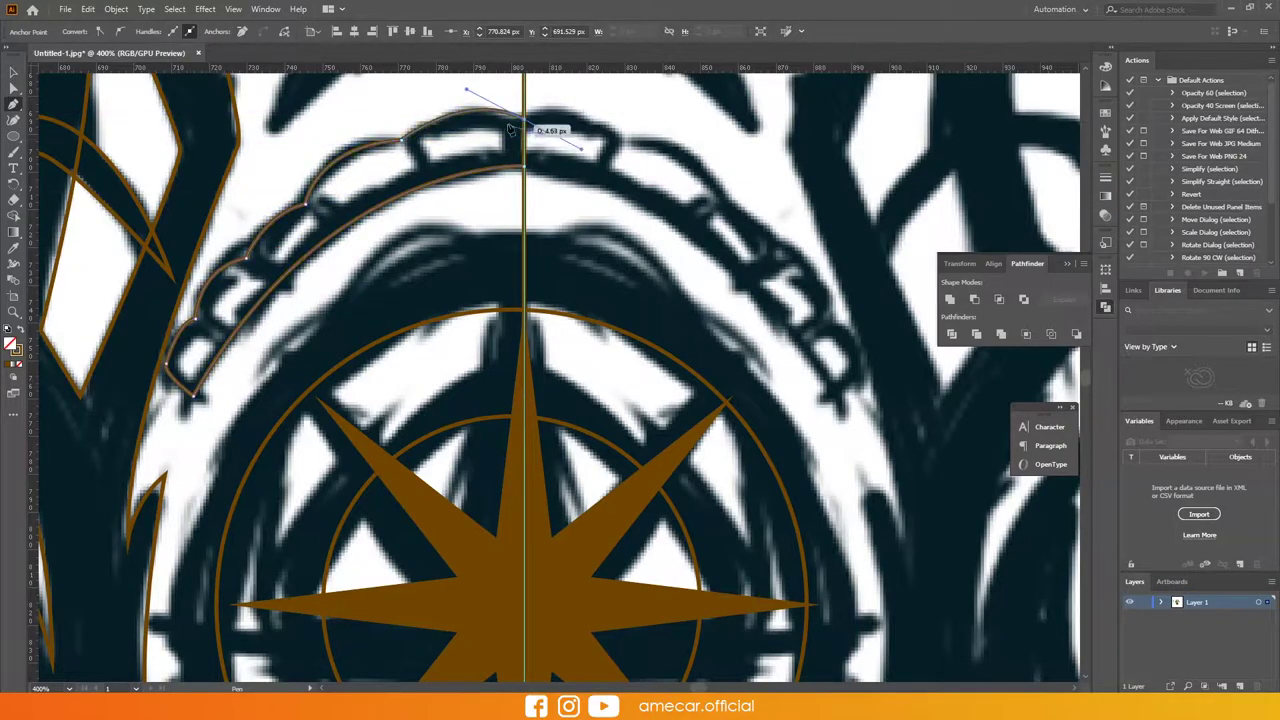
{"action": "key", "text": "ctrl+plus"}
Outline two chain links along the arc and curve the brow shape above them
{"action": "left_click_drag", "start_coordinate": [310, 388], "coordinate": [352, 343]}
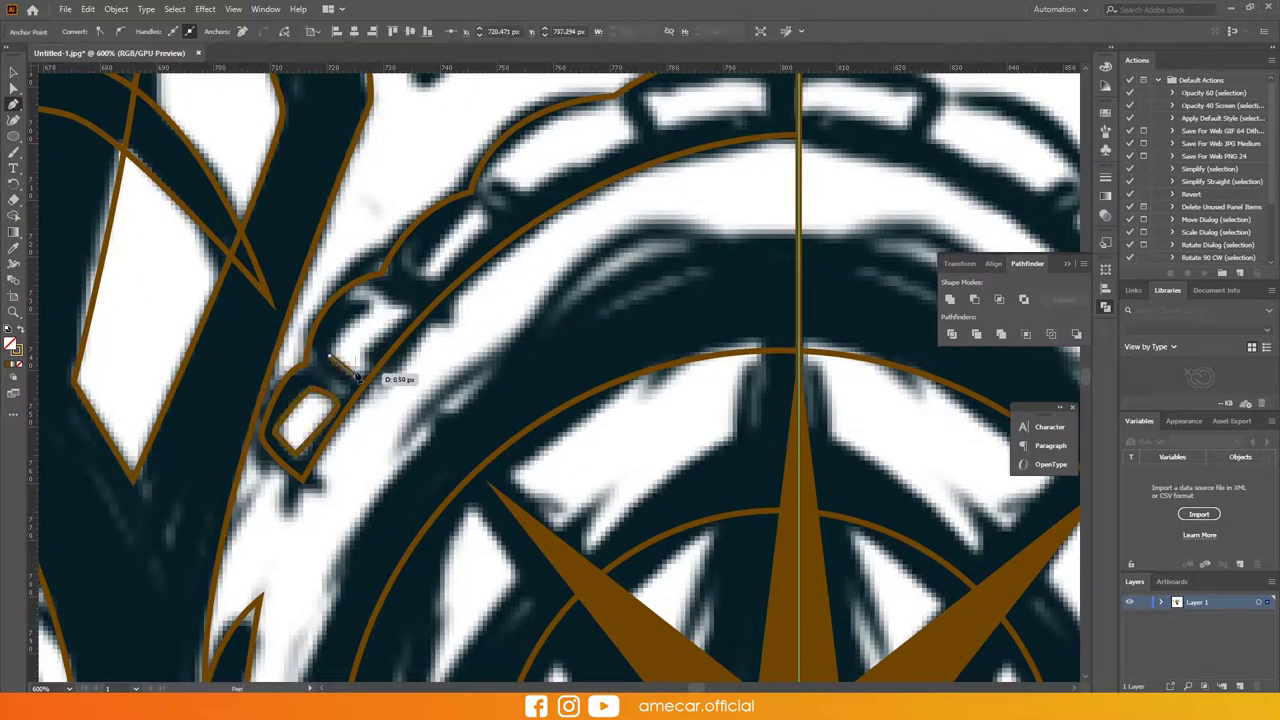
{"action": "left_click", "coordinate": [490, 228]}
{"action": "left_click", "coordinate": [557, 206]}
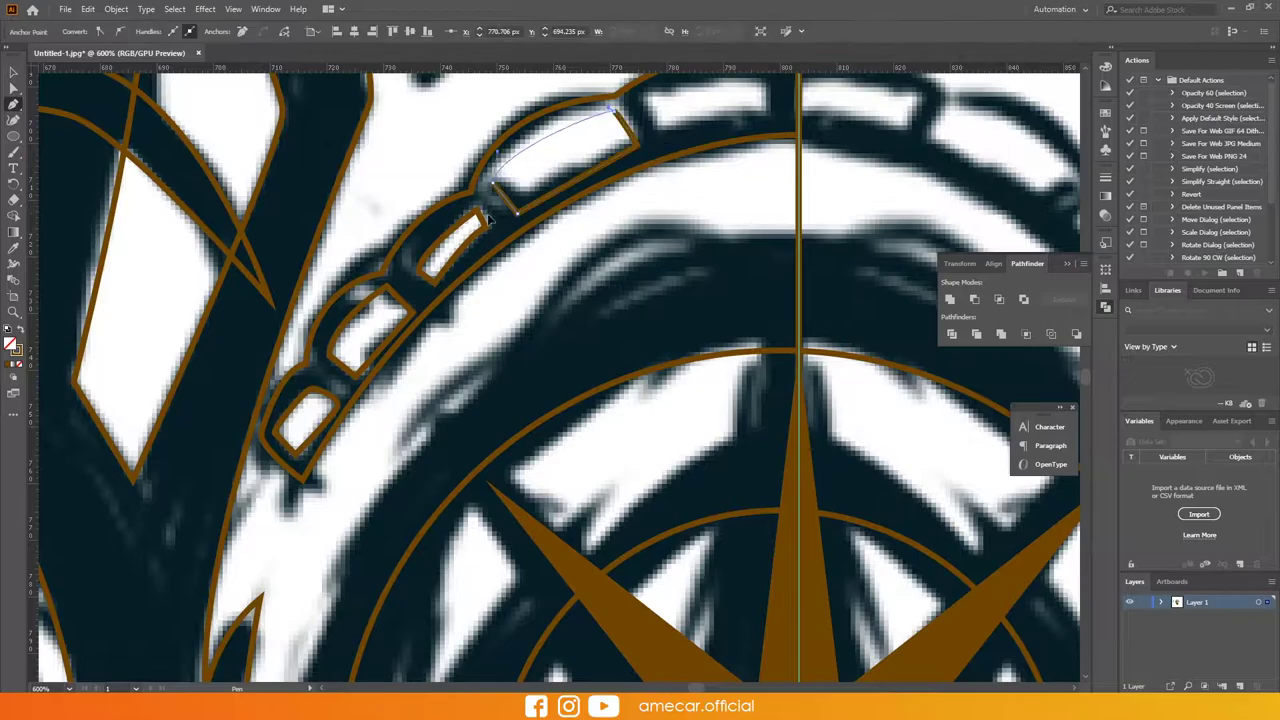
{"action": "left_click_drag", "start_coordinate": [785, 116], "coordinate": [665, 151]}
{"action": "left_click", "coordinate": [645, 122]}
{"action": "left_click", "coordinate": [540, 170]}
{"action": "key", "text": "ctrl+minus"}
{"action": "key", "text": "ctrl+minus"}
{"action": "left_click_drag", "start_coordinate": [349, 352], "coordinate": [363, 232]}
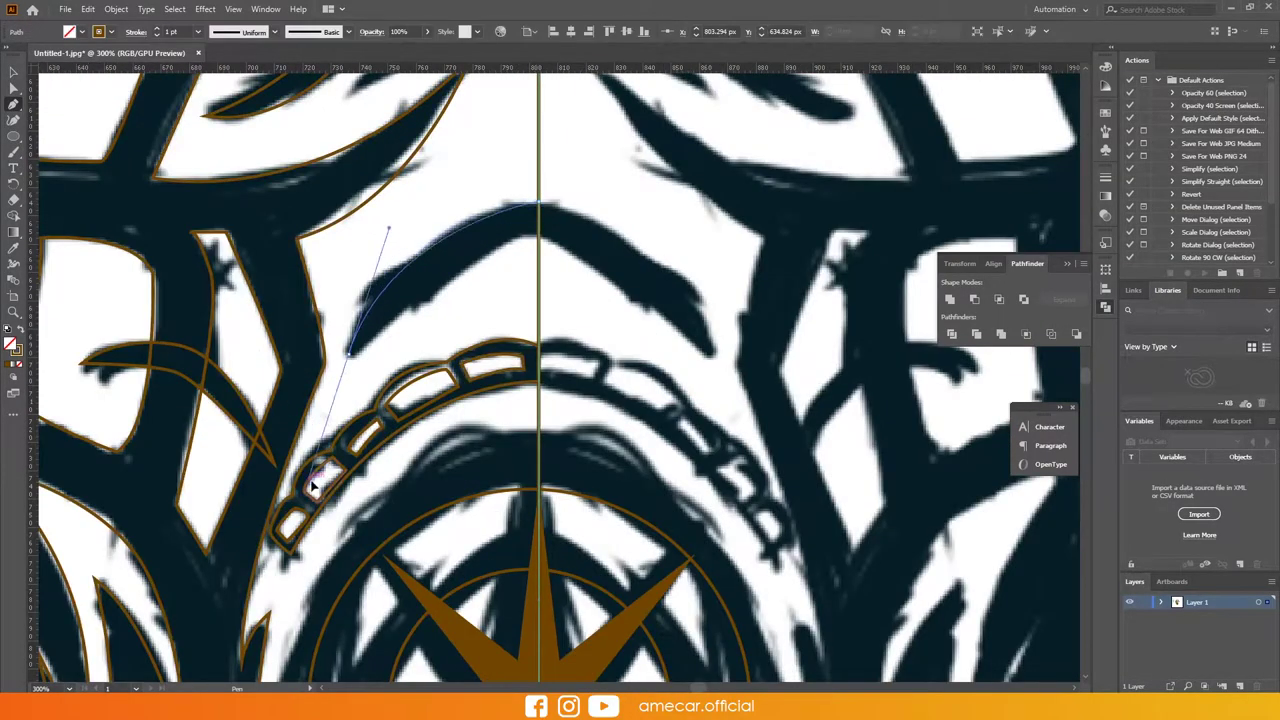
{"action": "key", "text": "ctrl+minus"}
{"action": "key", "text": "ctrl+minus"}
{"action": "key", "text": "ctrl+minus"}
Zoom out to the artboard and apply the brown and cream face fills
{"action": "key", "text": "ctrl+0"}
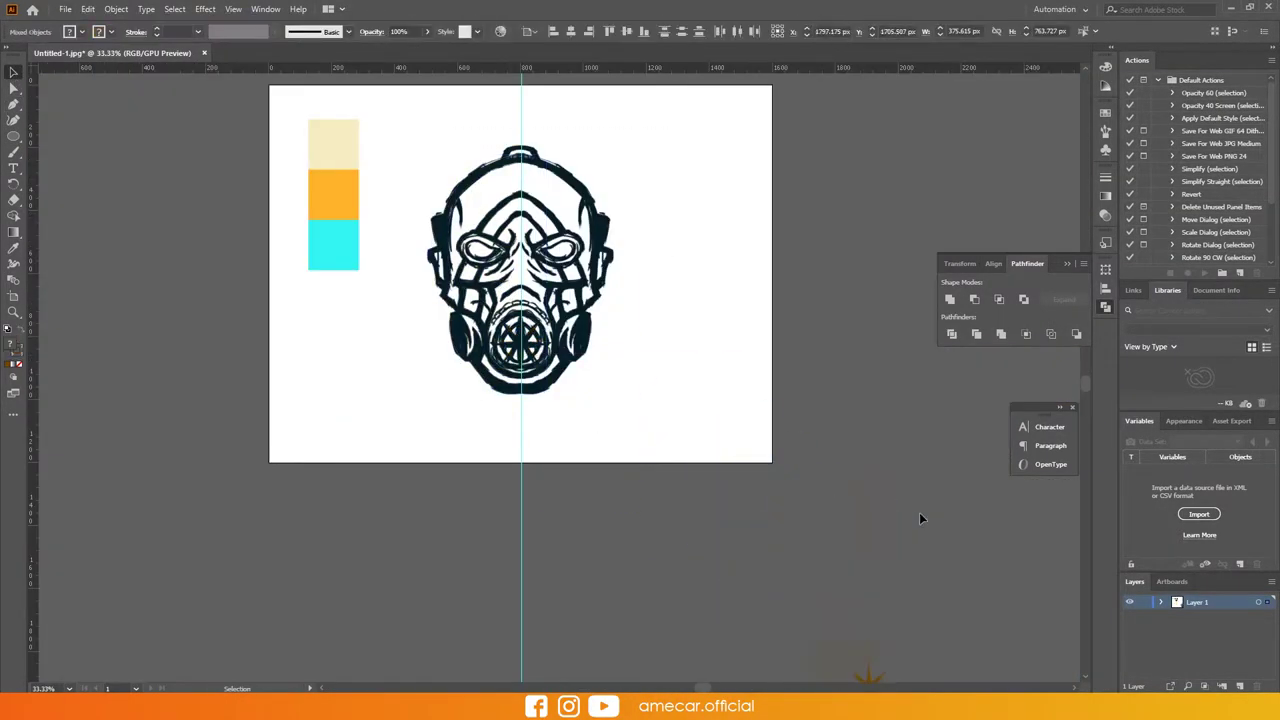
{"action": "key", "text": "v"}
{"action": "scroll", "coordinate": [574, 413], "scroll_direction": "up", "scroll_amount": 1}
{"action": "scroll", "coordinate": [446, 408], "scroll_direction": "down", "scroll_amount": 2}
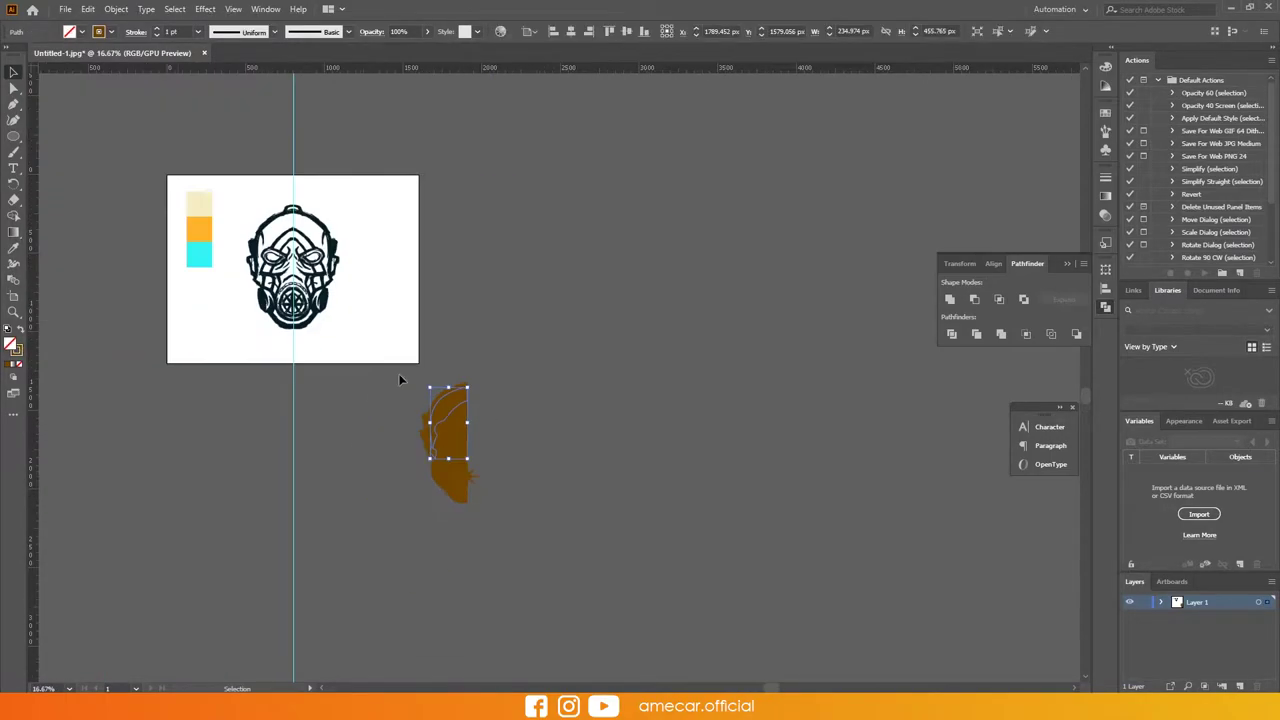
{"action": "scroll", "coordinate": [400, 374], "scroll_direction": "up", "scroll_amount": 3}
{"action": "key", "text": "a"}
{"action": "double_click", "coordinate": [13, 345]}
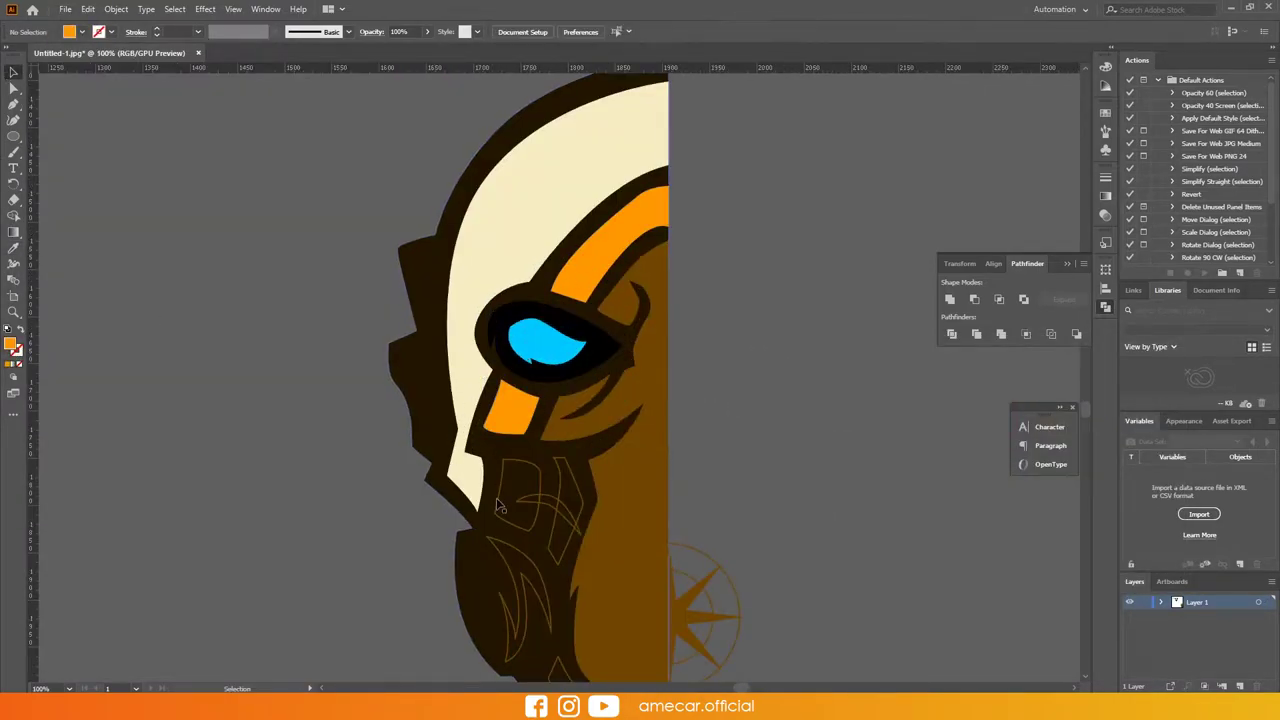
{"action": "left_click", "coordinate": [587, 173]}
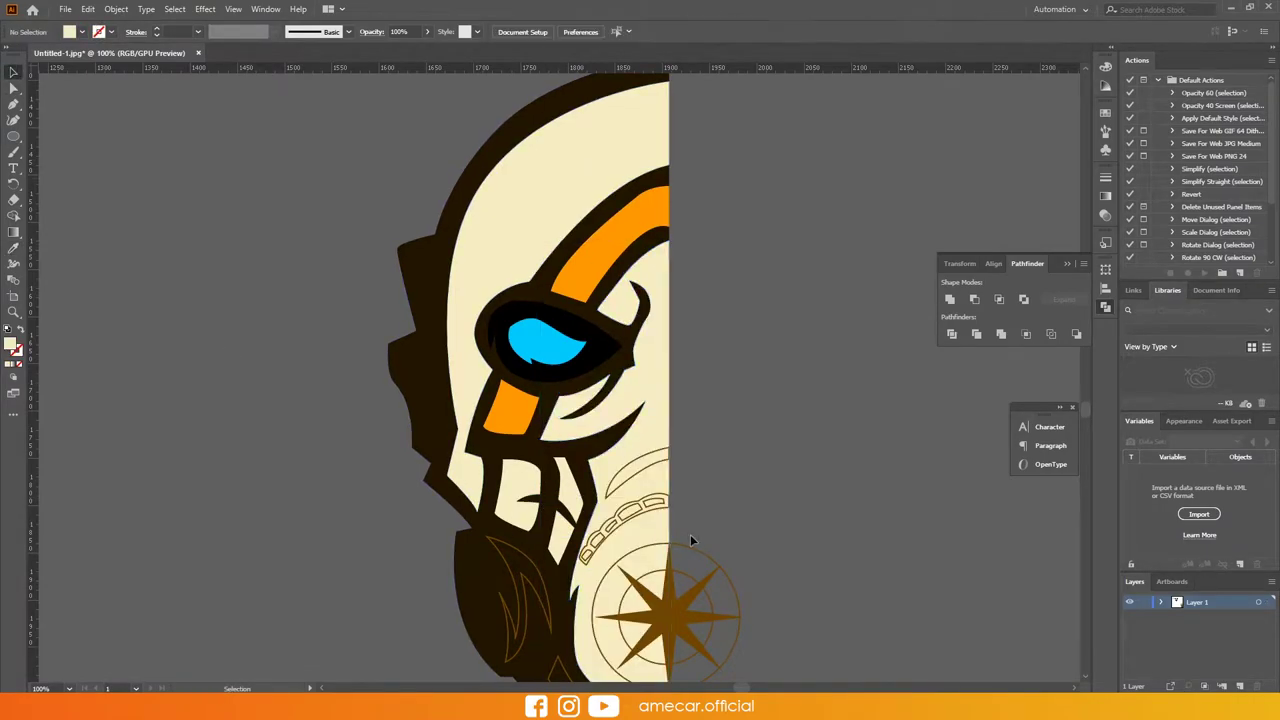
Fill the chain arc and compass circle dark brown, and the chain links and star cream
{"action": "scroll", "coordinate": [690, 540], "scroll_direction": "down", "scroll_amount": 2}
{"action": "scroll", "coordinate": [660, 445], "scroll_direction": "up", "scroll_amount": 1}
{"action": "scroll", "coordinate": [660, 445], "scroll_direction": "up", "scroll_amount": 1}
{"action": "left_click", "coordinate": [420, 460]}
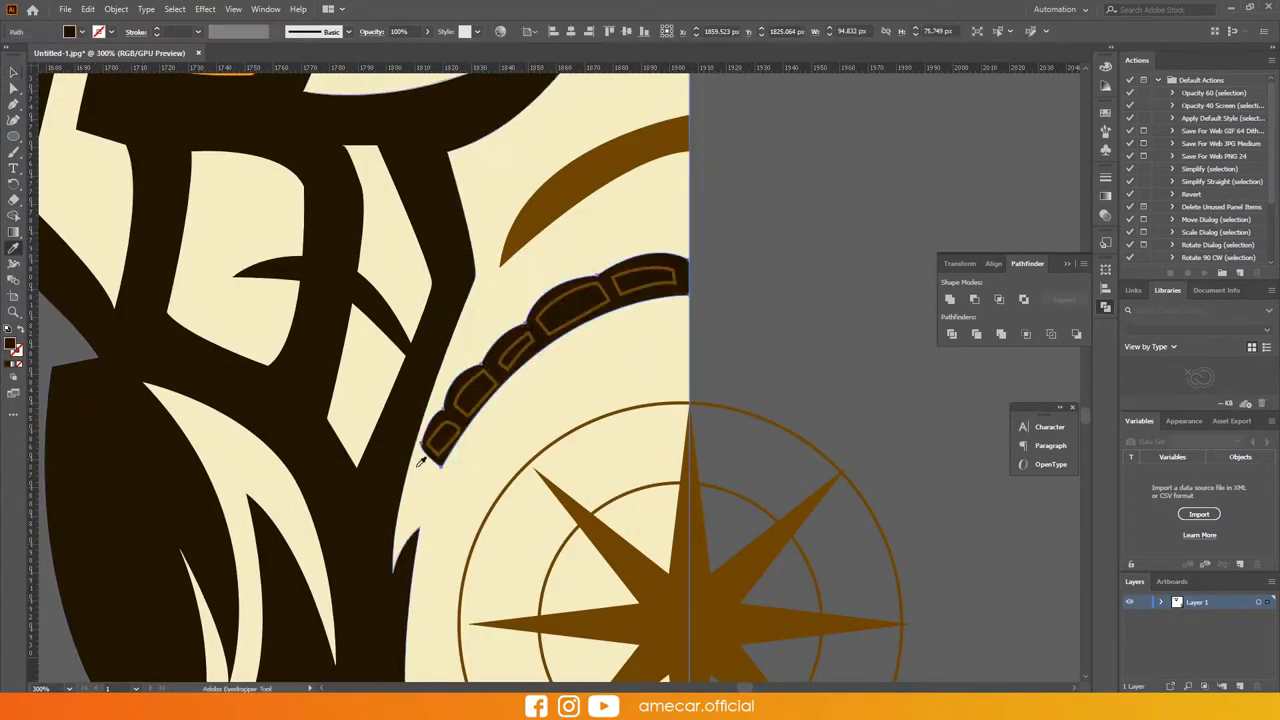
{"action": "left_click", "coordinate": [622, 290]}
{"action": "scroll", "coordinate": [703, 280], "scroll_direction": "down", "scroll_amount": 2}
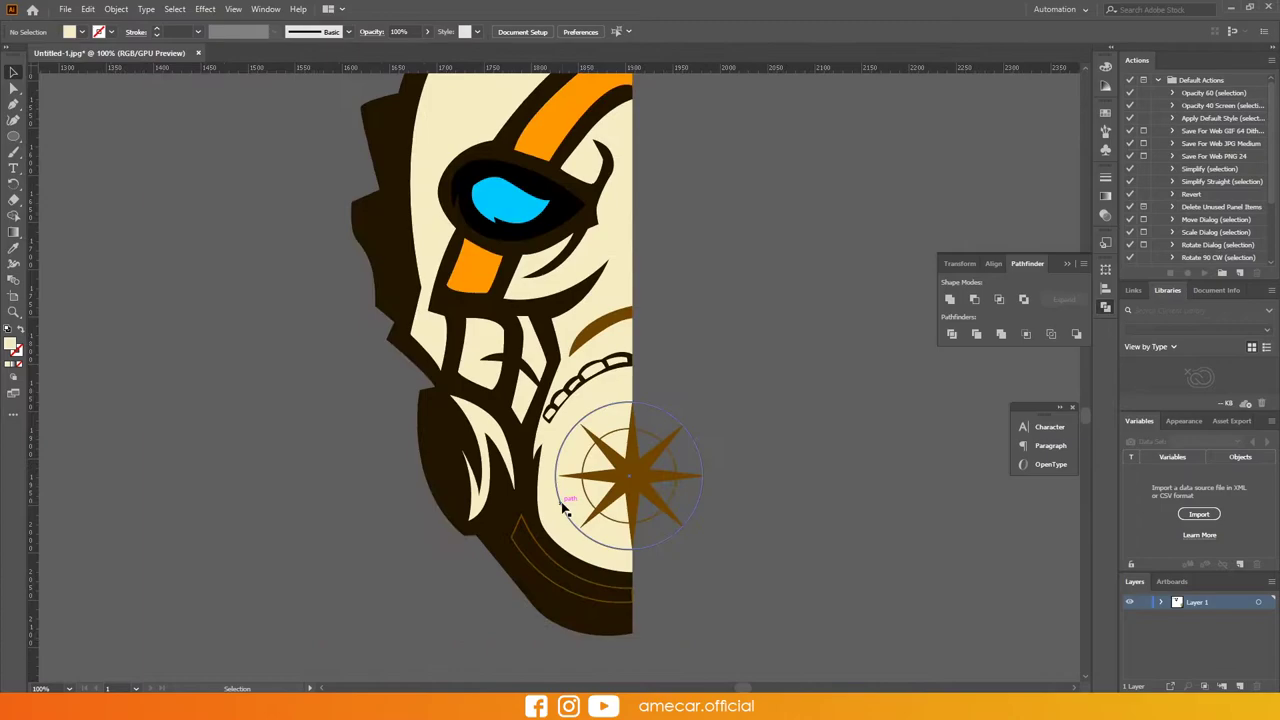
{"action": "left_click", "coordinate": [694, 507], "text": "ctrl"}
{"action": "left_click", "coordinate": [620, 598]}
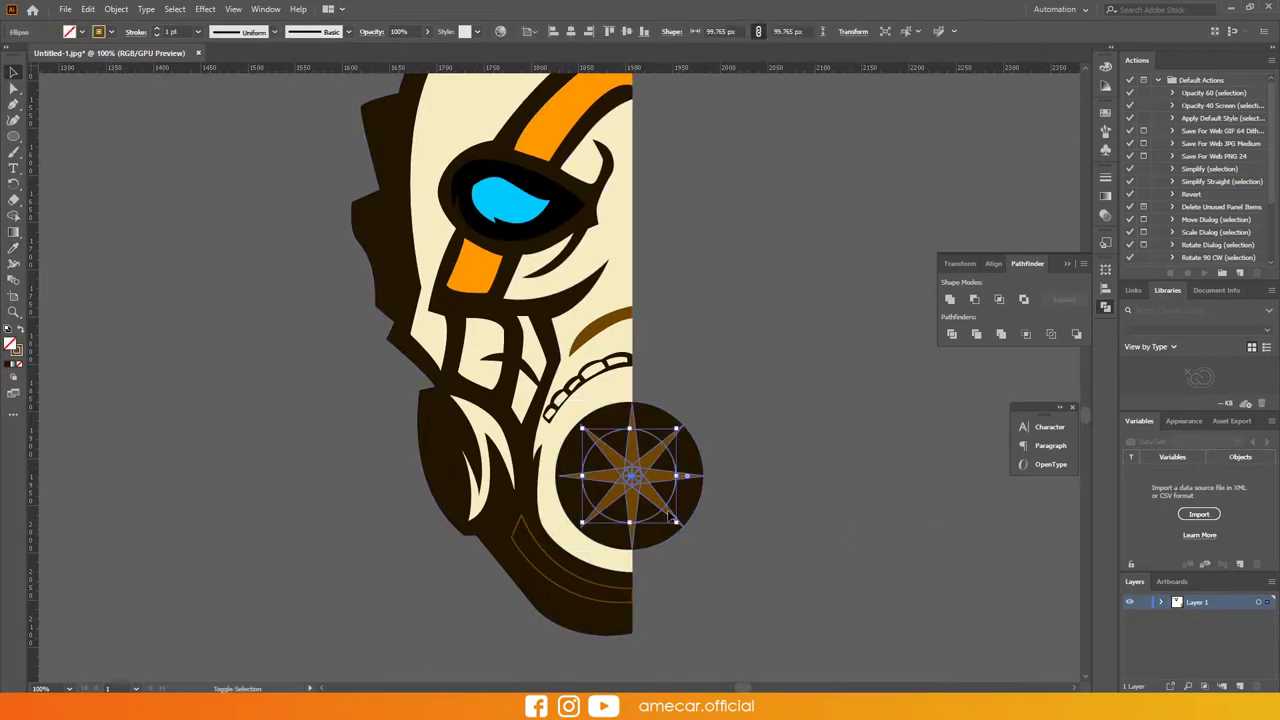
{"action": "key", "text": "i"}
{"action": "left_click", "coordinate": [620, 560]}
Colour the lower arc cream and the lower cheek orange, then join the mirrored half
{"action": "scroll", "coordinate": [664, 470], "scroll_direction": "up", "scroll_amount": 1}
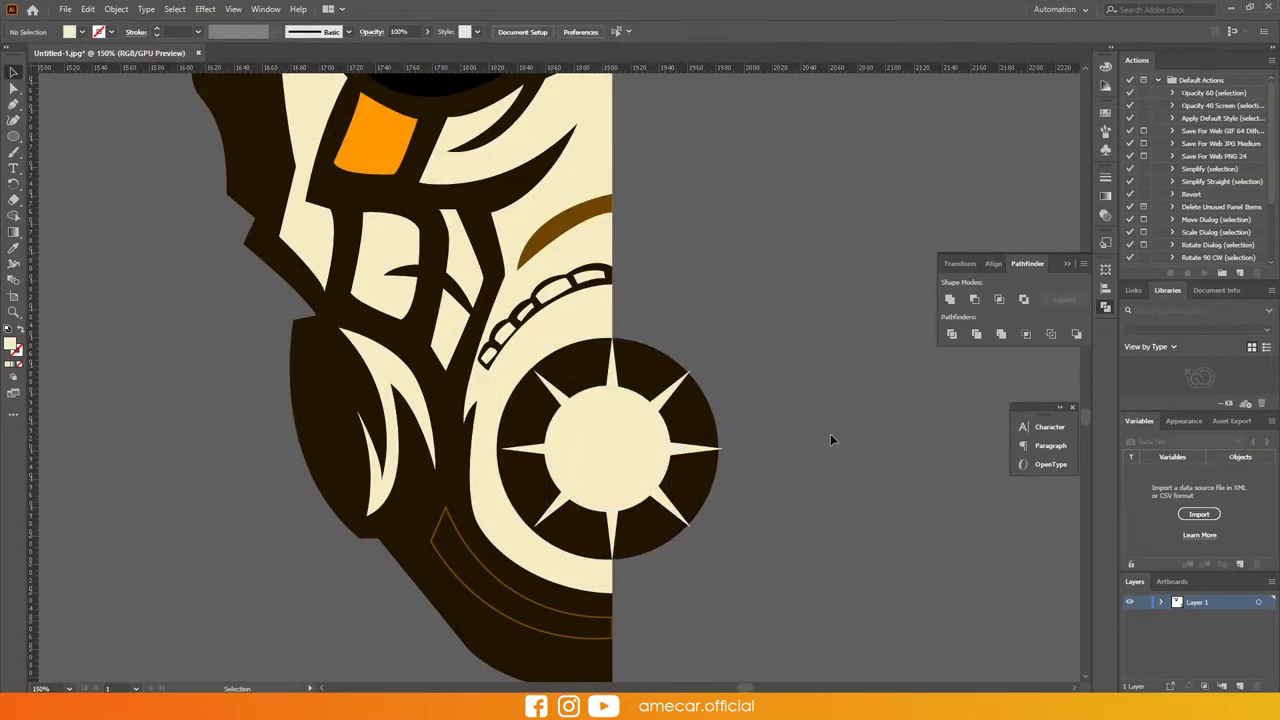
{"action": "scroll", "coordinate": [830, 439], "scroll_direction": "down", "scroll_amount": 2}
{"action": "left_click", "coordinate": [585, 512], "text": "ctrl"}
{"action": "left_click", "coordinate": [626, 295]}
{"action": "left_click", "coordinate": [602, 206]}
{"action": "scroll", "coordinate": [608, 405], "scroll_direction": "up", "scroll_amount": 2}
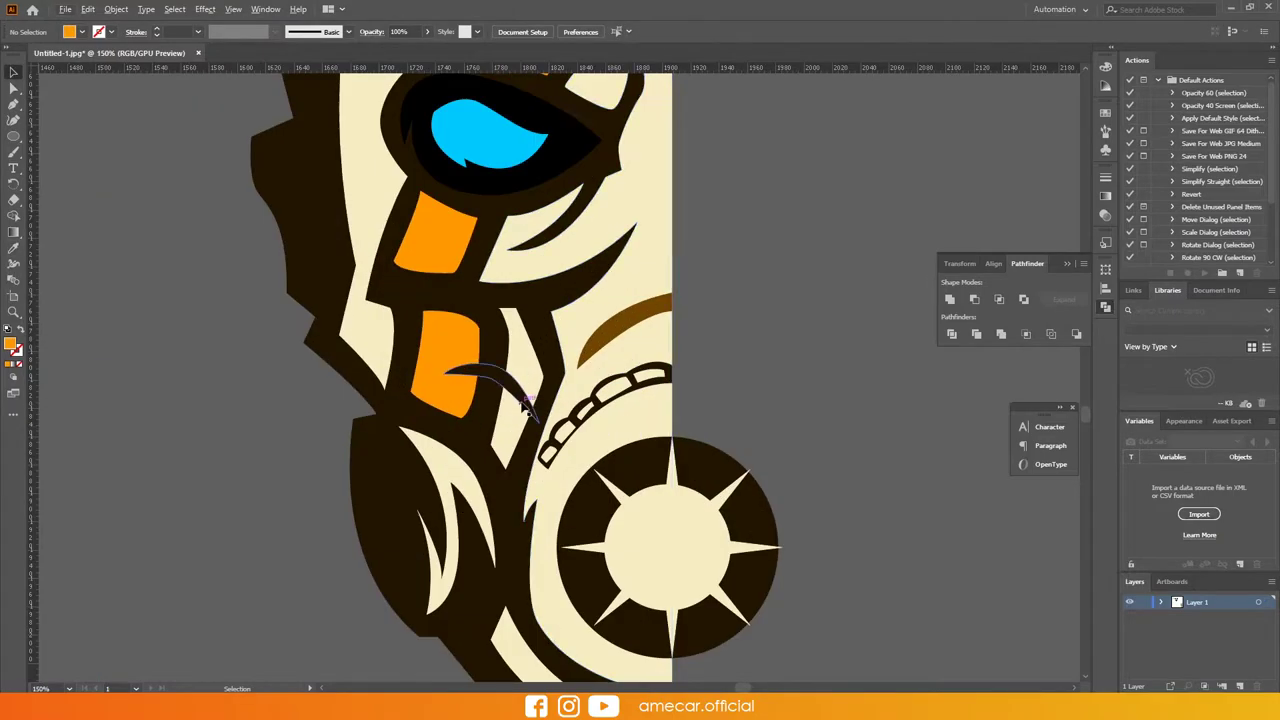
{"action": "scroll", "coordinate": [583, 594], "scroll_direction": "down", "scroll_amount": 3}
{"action": "left_click_drag", "start_coordinate": [720, 330], "coordinate": [655, 330]}
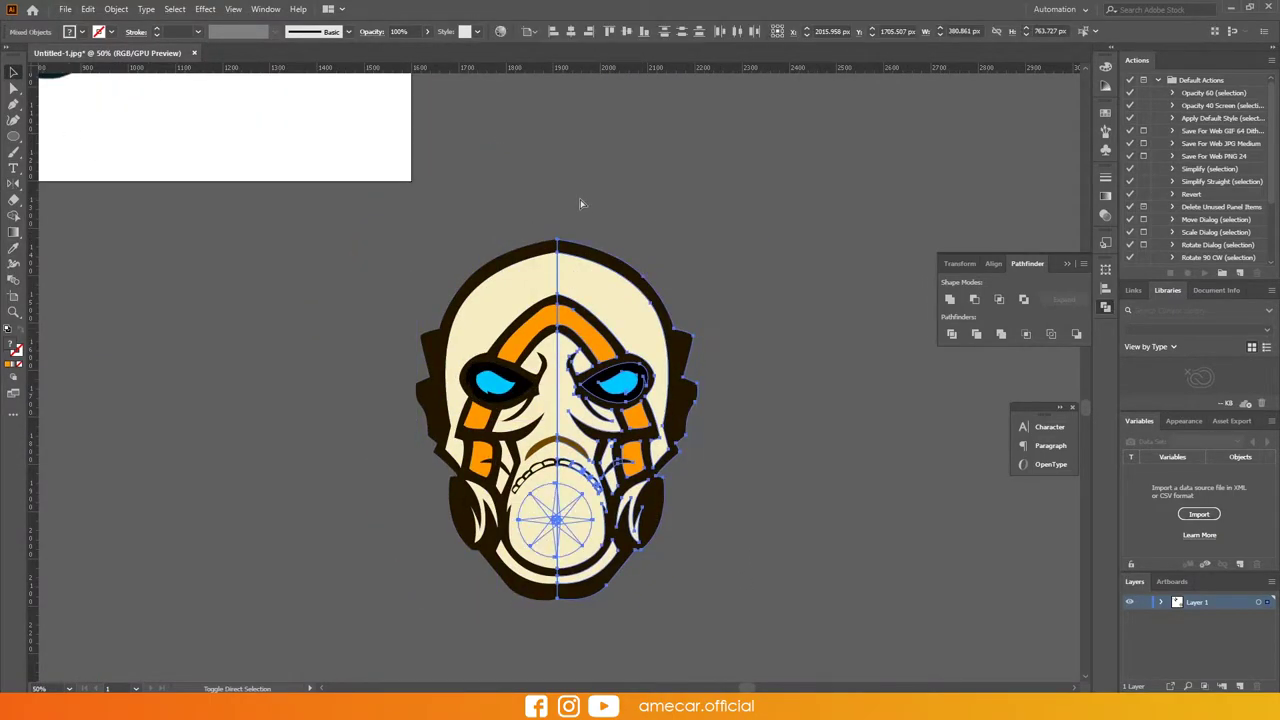
Undo the mirrored copy and sample a colour onto the mouthpiece gear's outer circle
{"action": "key", "text": "ctrl+z"}
{"action": "key", "text": "ctrl+z"}
{"action": "scroll", "coordinate": [591, 563], "scroll_direction": "up", "scroll_amount": 2}
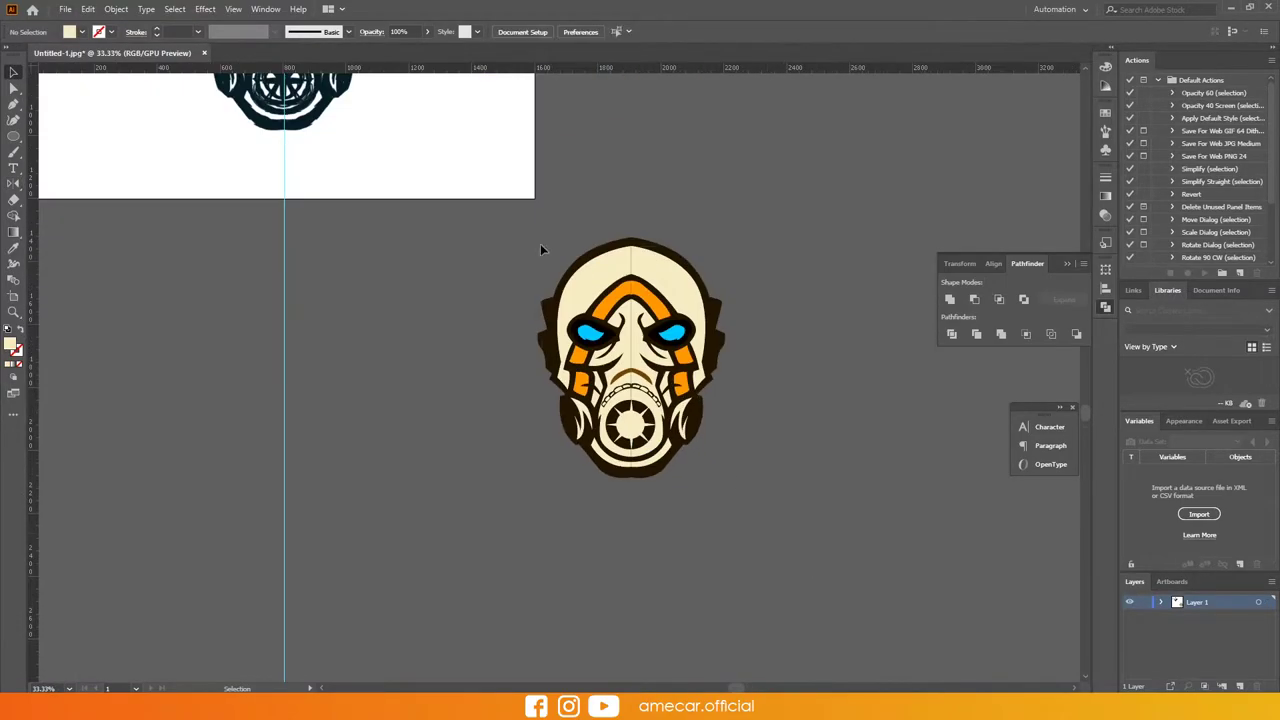
{"action": "scroll", "coordinate": [540, 249], "scroll_direction": "up", "scroll_amount": 2}
{"action": "scroll", "coordinate": [700, 500], "scroll_direction": "down", "scroll_amount": 2}
{"action": "scroll", "coordinate": [820, 560], "scroll_direction": "up", "scroll_amount": 5}
{"action": "left_click", "coordinate": [745, 505]}
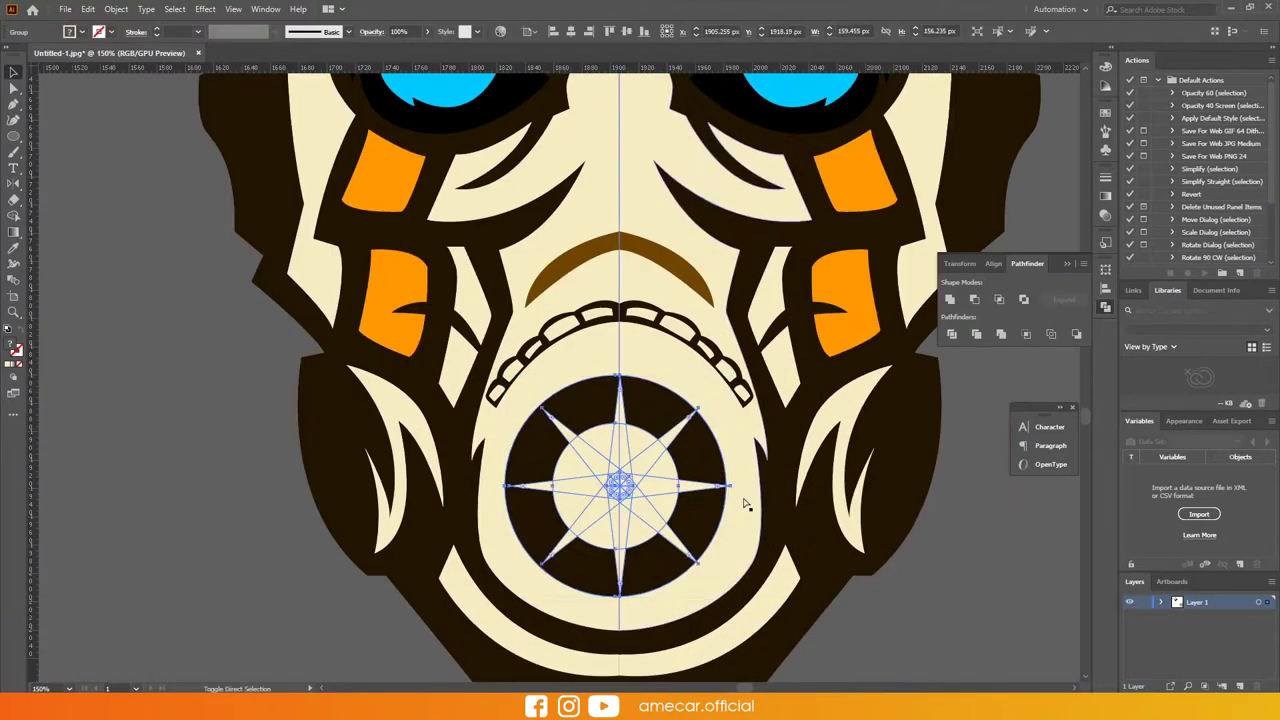
{"action": "key", "text": "i"}
{"action": "left_click", "coordinate": [600, 450]}
{"action": "left_click", "coordinate": [688, 345]}
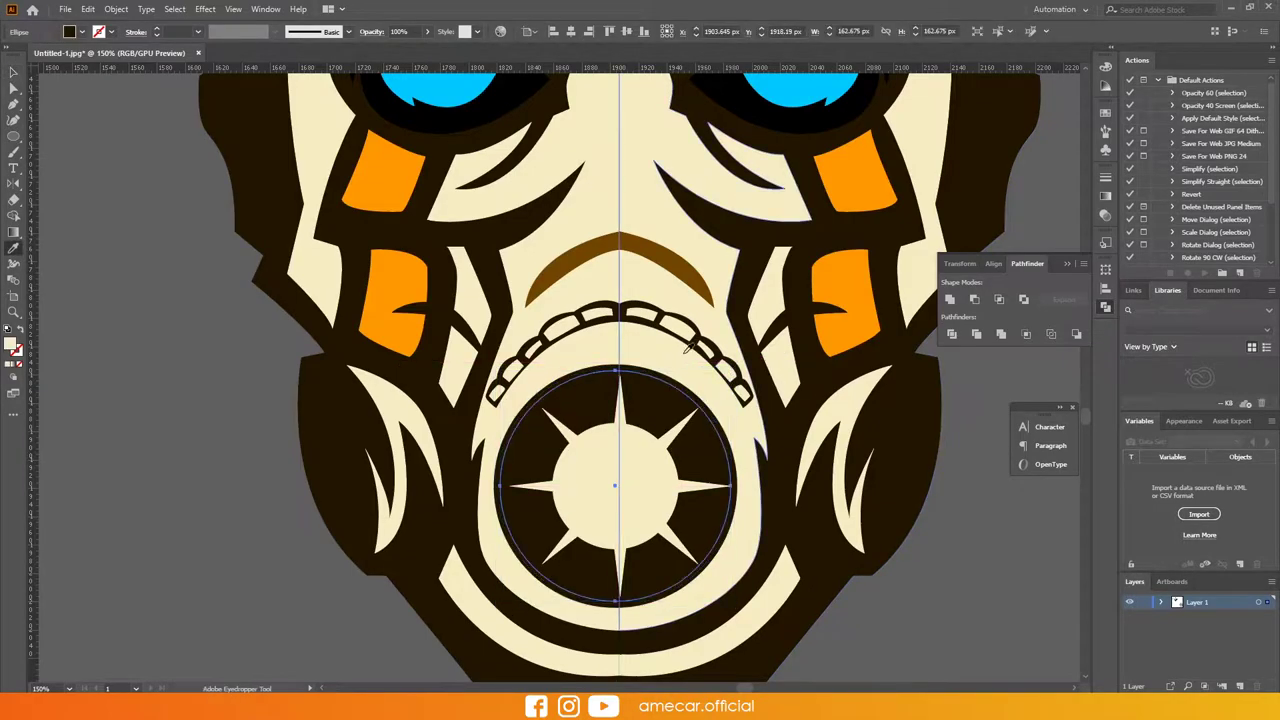
Give the gear circle a cream fill with dark outline, bring the spokes to front, and zoom out
{"action": "key", "text": "a"}
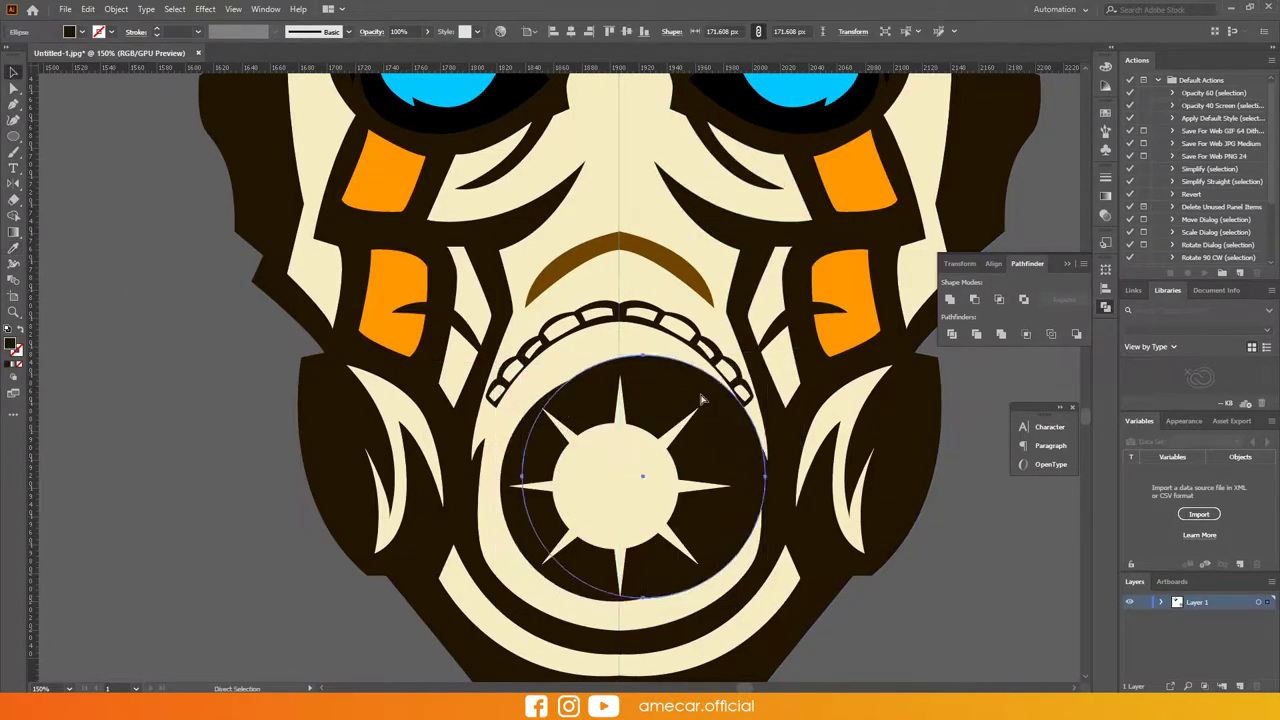
{"action": "left_click", "coordinate": [705, 400]}
{"action": "key", "text": "i"}
{"action": "left_click", "coordinate": [615, 460]}
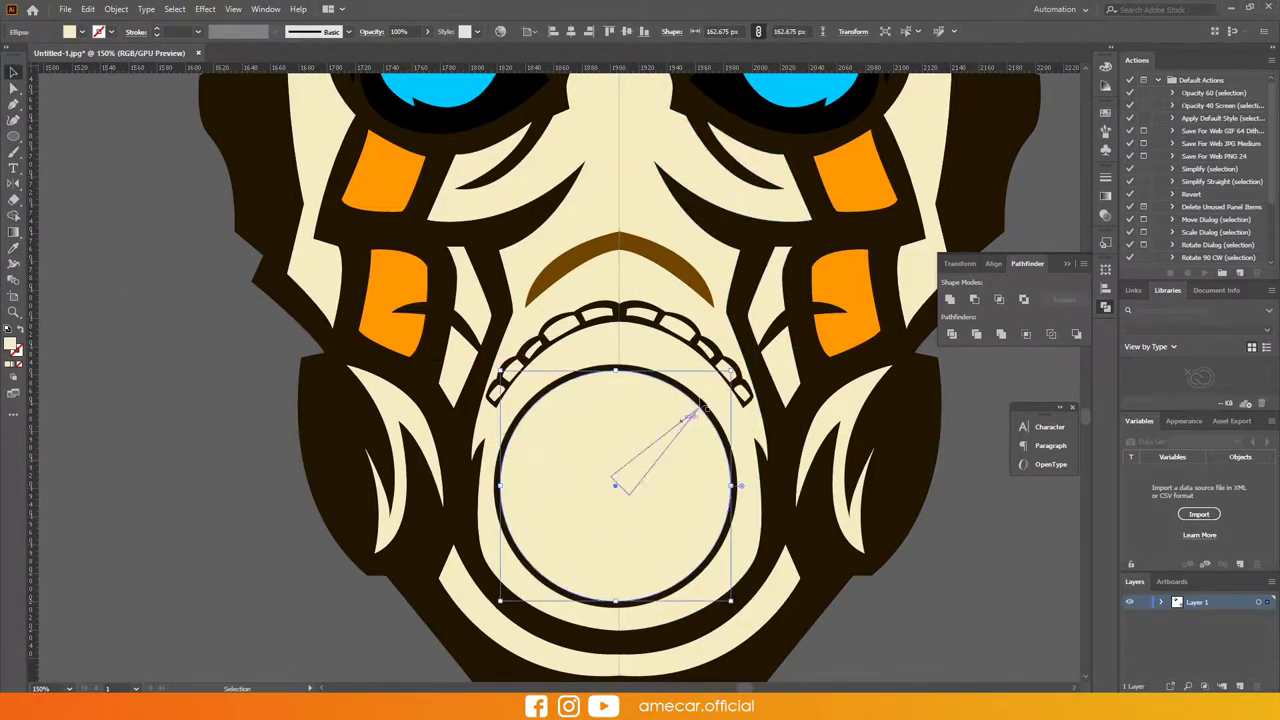
{"action": "key", "text": "ctrl+shift+bracketleft"}
{"action": "key", "text": "ctrl+a"}
{"action": "key", "text": "ctrl+minus"}
{"action": "key", "text": "ctrl+minus"}
{"action": "key", "text": "ctrl+minus"}
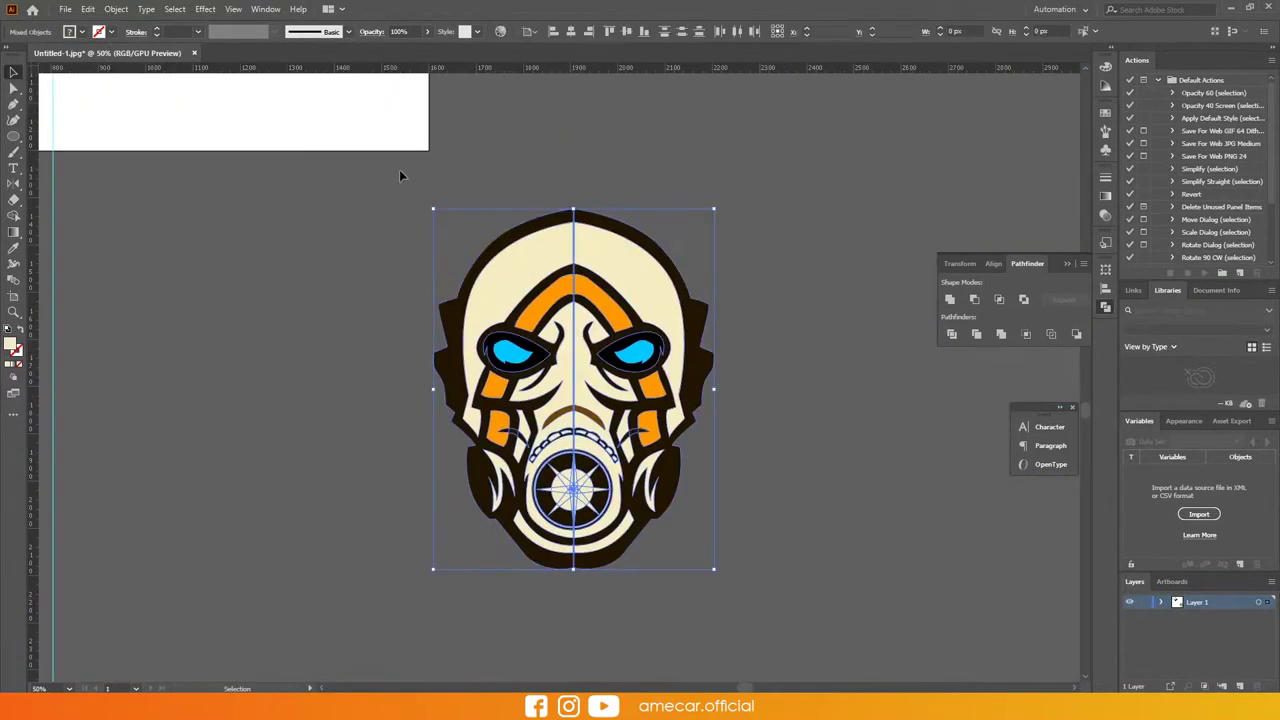
{"action": "left_click", "coordinate": [400, 176]}
{"action": "key", "text": "ctrl+minus"}
{"action": "key", "text": "ctrl+minus"}
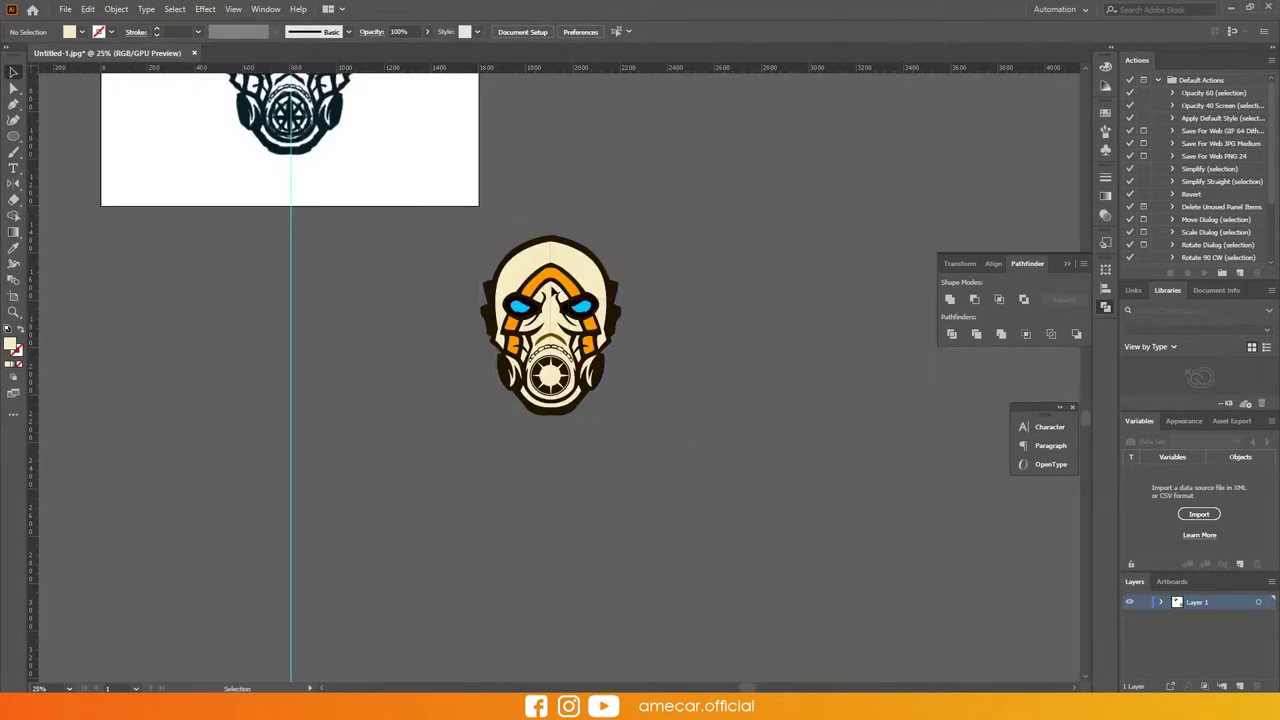
{"action": "key", "text": "ctrl+minus"}
{"action": "key", "text": "ctrl+minus"}
Clear the selection and select the reference sketch image
{"action": "left_click", "coordinate": [799, 445]}
{"action": "scroll", "coordinate": [799, 445], "scroll_direction": "up", "scroll_amount": 2}
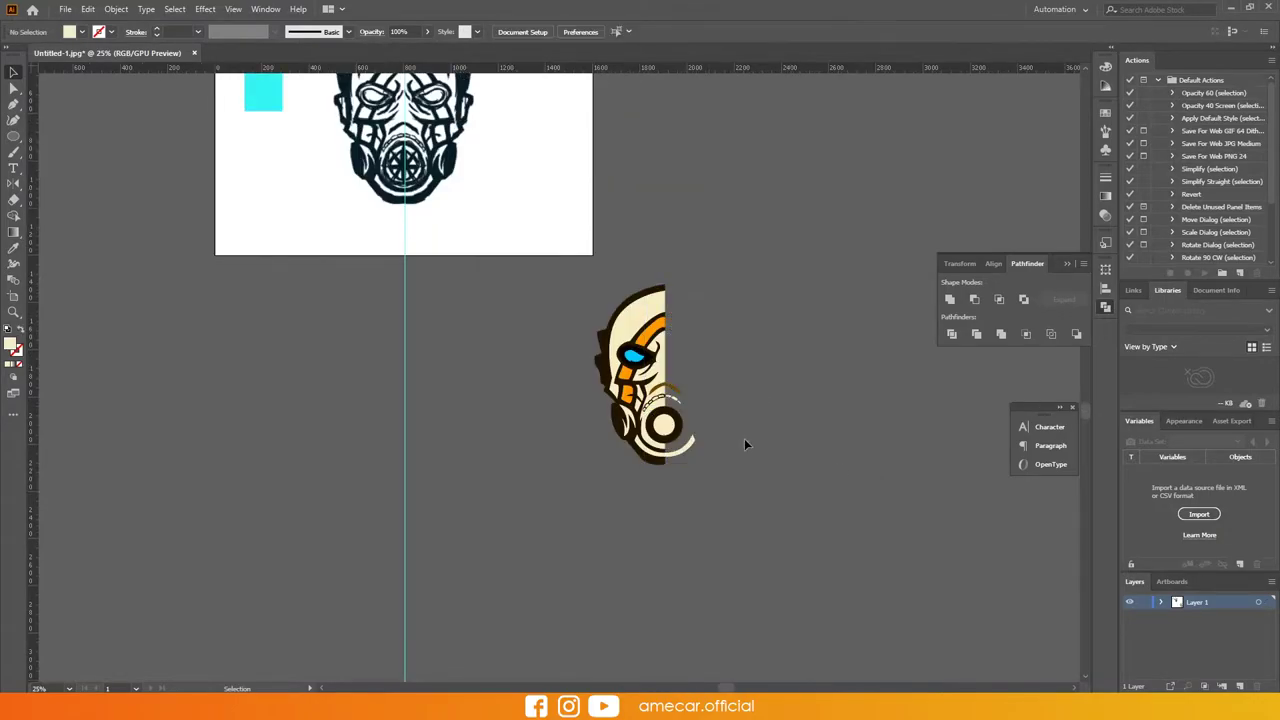
{"action": "scroll", "coordinate": [744, 438], "scroll_direction": "up", "scroll_amount": 2}
{"action": "scroll", "coordinate": [746, 462], "scroll_direction": "down", "scroll_amount": 1}
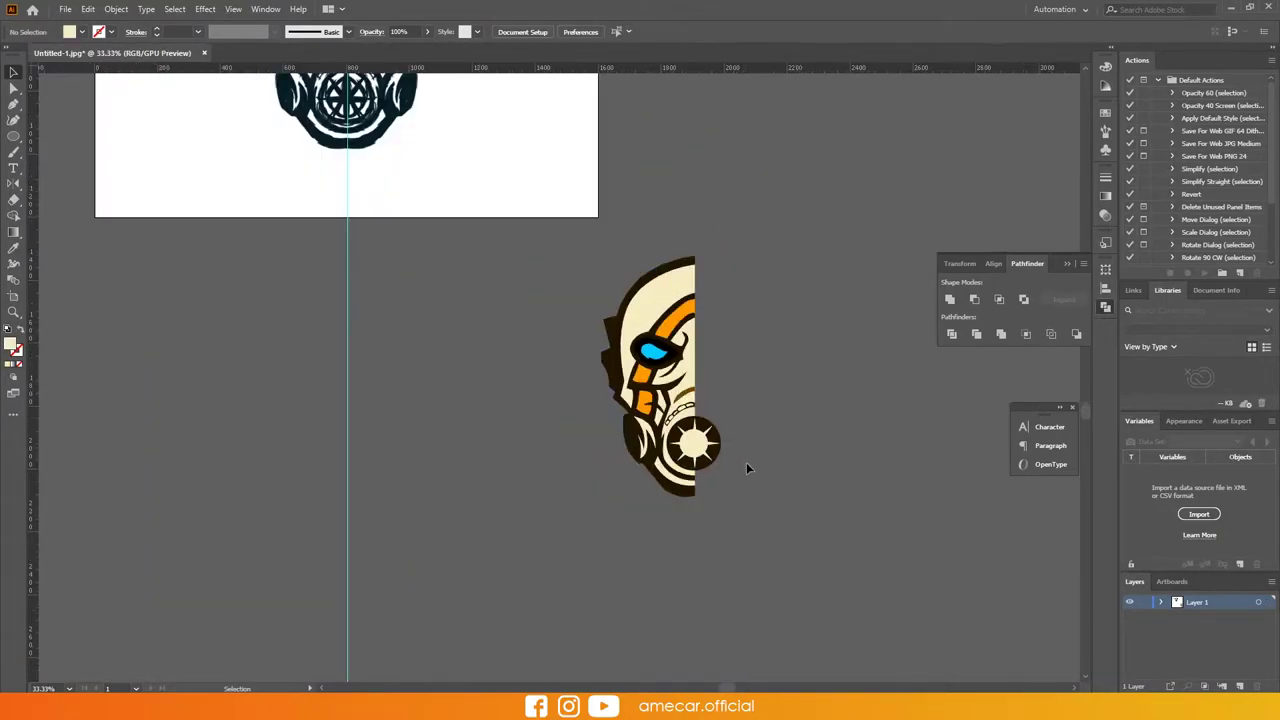
{"action": "scroll", "coordinate": [808, 486], "scroll_direction": "down", "scroll_amount": 2}
{"action": "left_click", "coordinate": [560, 138]}
{"action": "scroll", "coordinate": [578, 250], "scroll_direction": "up", "scroll_amount": 8}
{"action": "scroll", "coordinate": [578, 250], "scroll_direction": "down", "scroll_amount": 5}
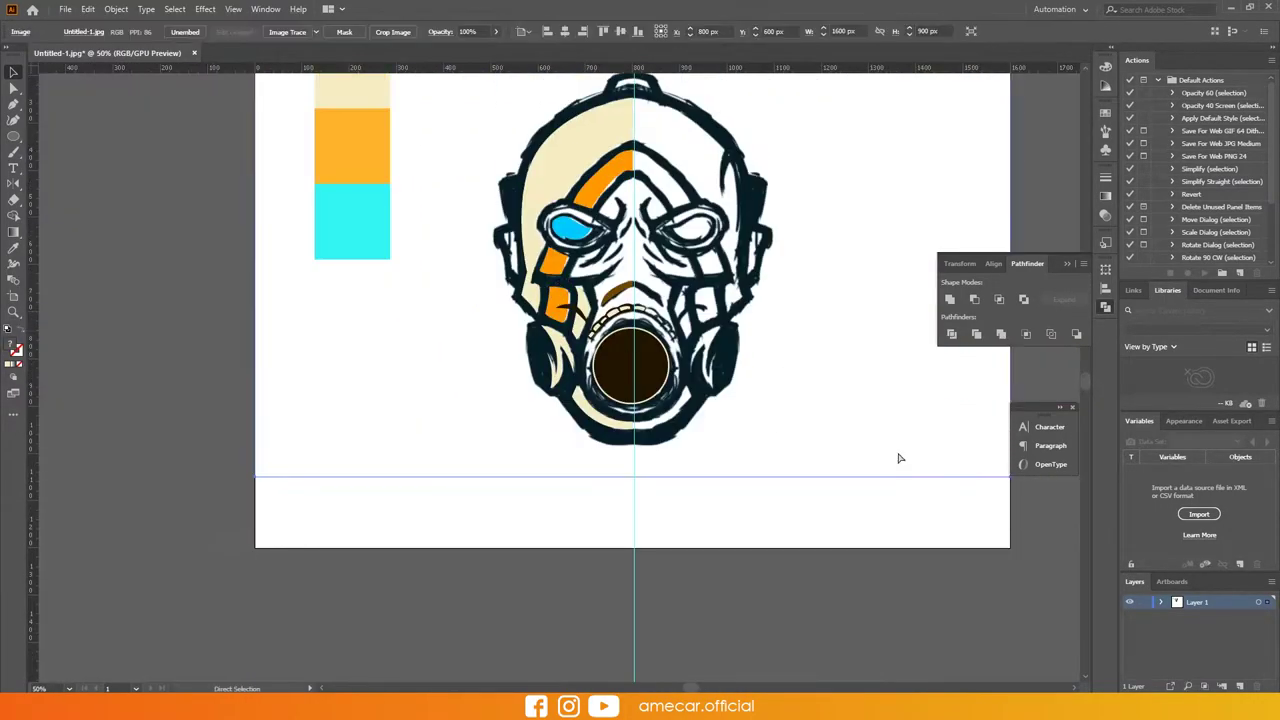
{"action": "scroll", "coordinate": [600, 300], "scroll_direction": "up", "scroll_amount": 4}
Trace a curved Pen outline along the head's left edge
{"action": "key", "text": "p"}
{"action": "left_click", "coordinate": [505, 249]}
{"action": "scroll", "coordinate": [513, 278], "scroll_direction": "down", "scroll_amount": 3}
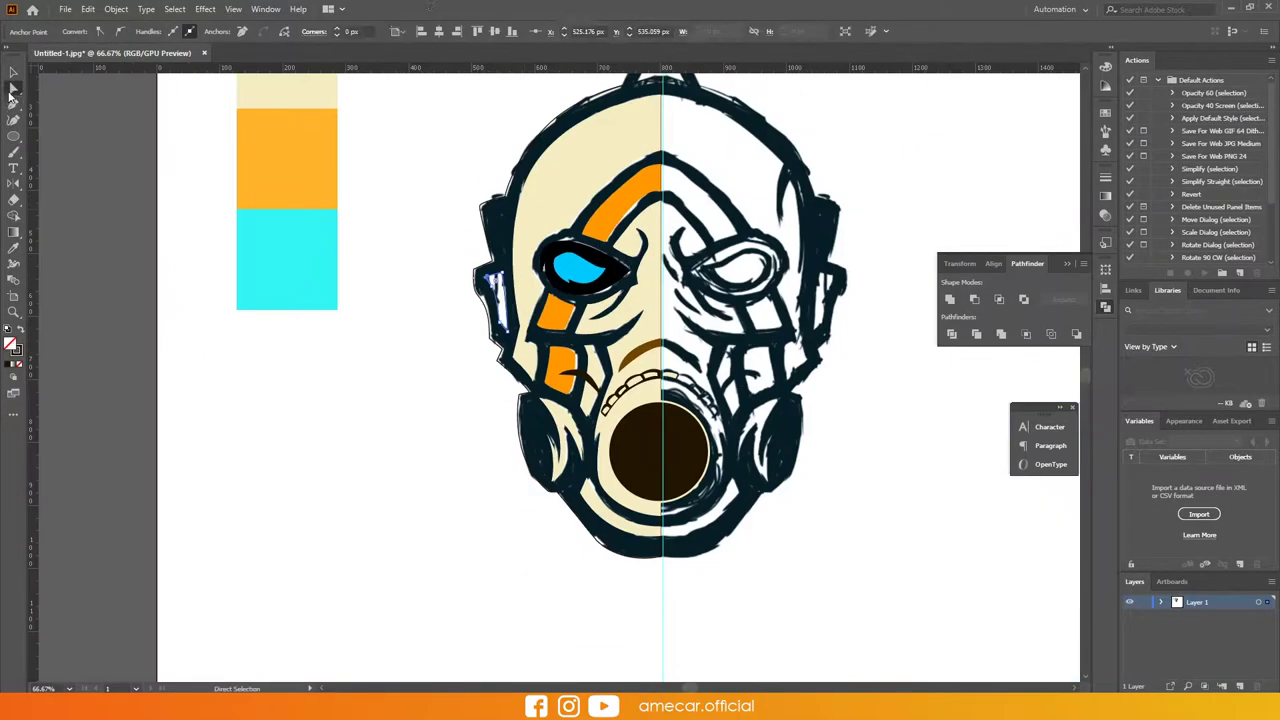
{"action": "scroll", "coordinate": [513, 278], "scroll_direction": "up", "scroll_amount": 3}
{"action": "left_click_drag", "start_coordinate": [552, 152], "coordinate": [567, 300]}
{"action": "key", "text": "v"}
Select the vertical centre guide
{"action": "scroll", "coordinate": [391, 214], "scroll_direction": "down", "scroll_amount": 2}
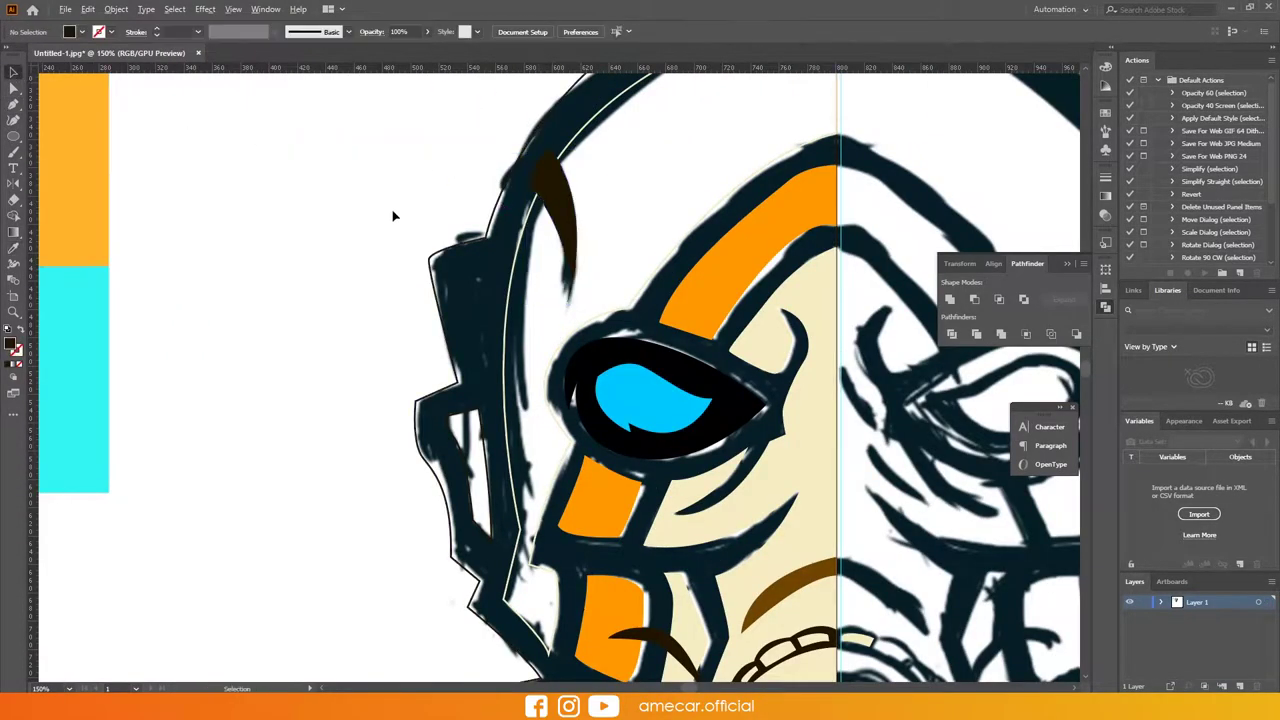
{"action": "scroll", "coordinate": [598, 572], "scroll_direction": "down", "scroll_amount": 3}
{"action": "left_click_drag", "start_coordinate": [584, 343], "coordinate": [585, 343]}
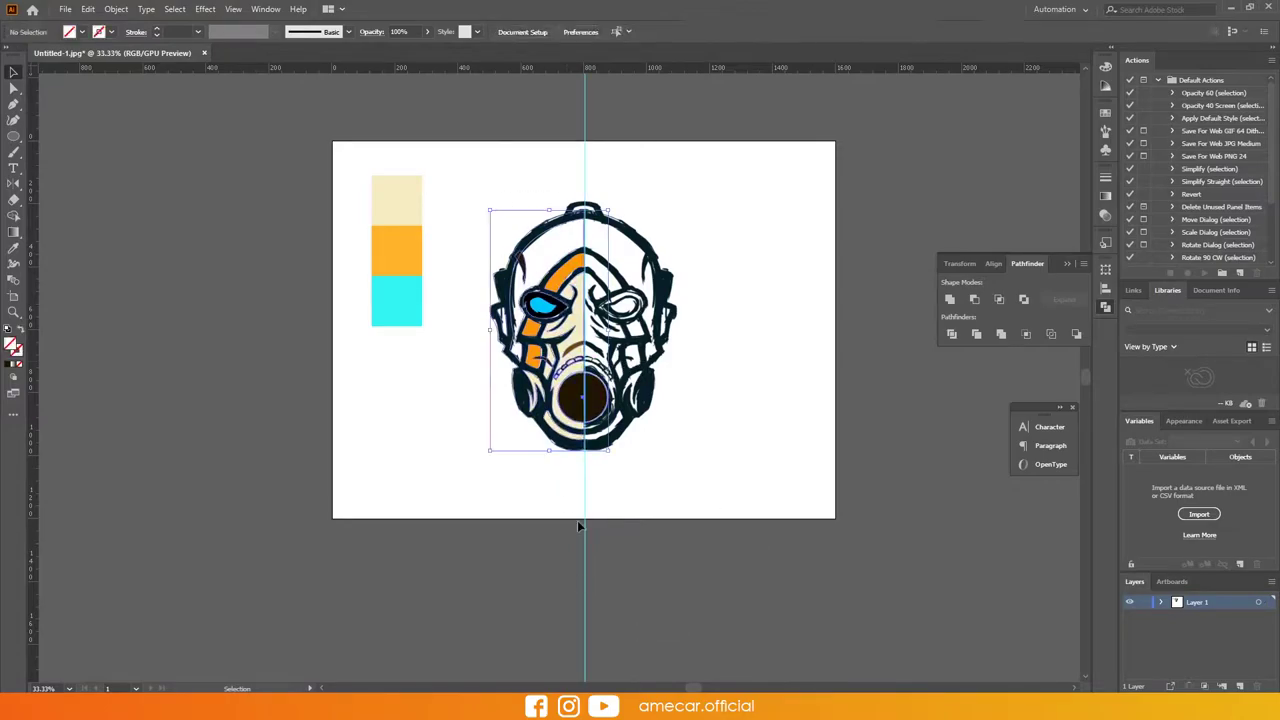
{"action": "scroll", "coordinate": [560, 592], "scroll_direction": "down", "scroll_amount": 2}
{"action": "scroll", "coordinate": [623, 457], "scroll_direction": "up", "scroll_amount": 5}
{"action": "scroll", "coordinate": [762, 530], "scroll_direction": "down", "scroll_amount": 3}
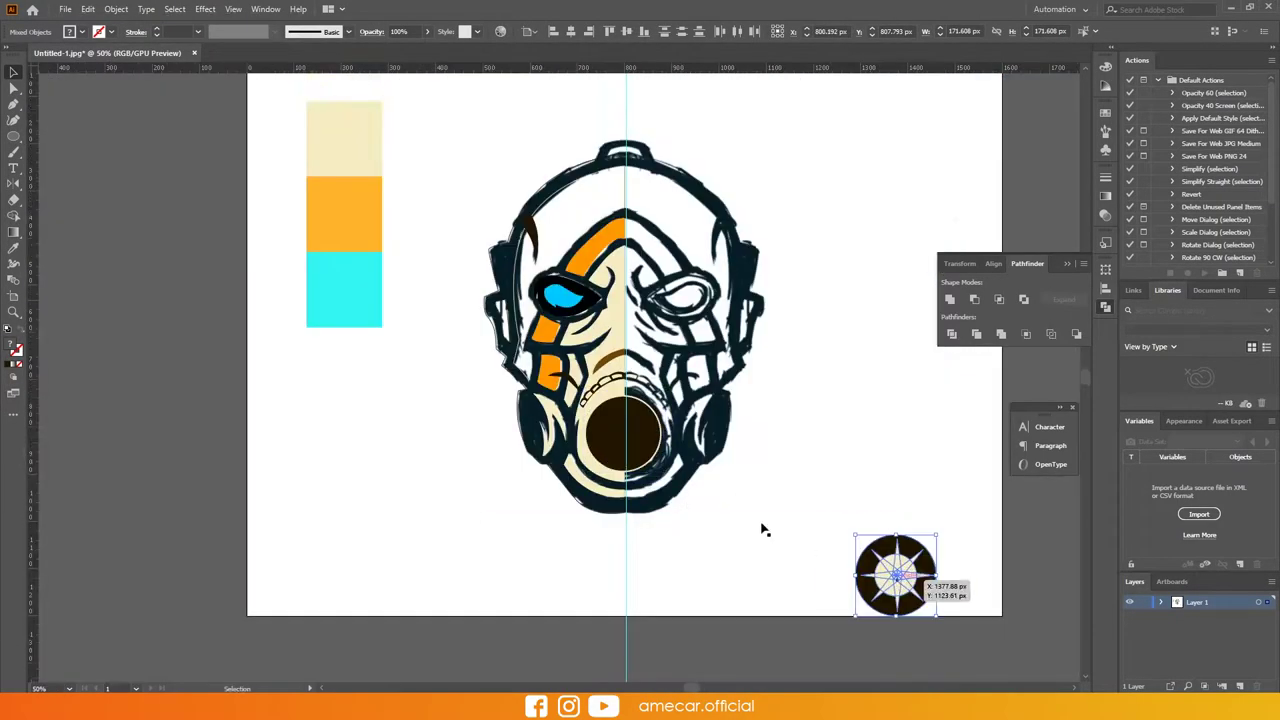
Continue the outline path with a curved point over the top of the head
{"action": "key", "text": "p"}
{"action": "scroll", "coordinate": [643, 283], "scroll_direction": "up", "scroll_amount": 3}
{"action": "left_click", "coordinate": [645, 283]}
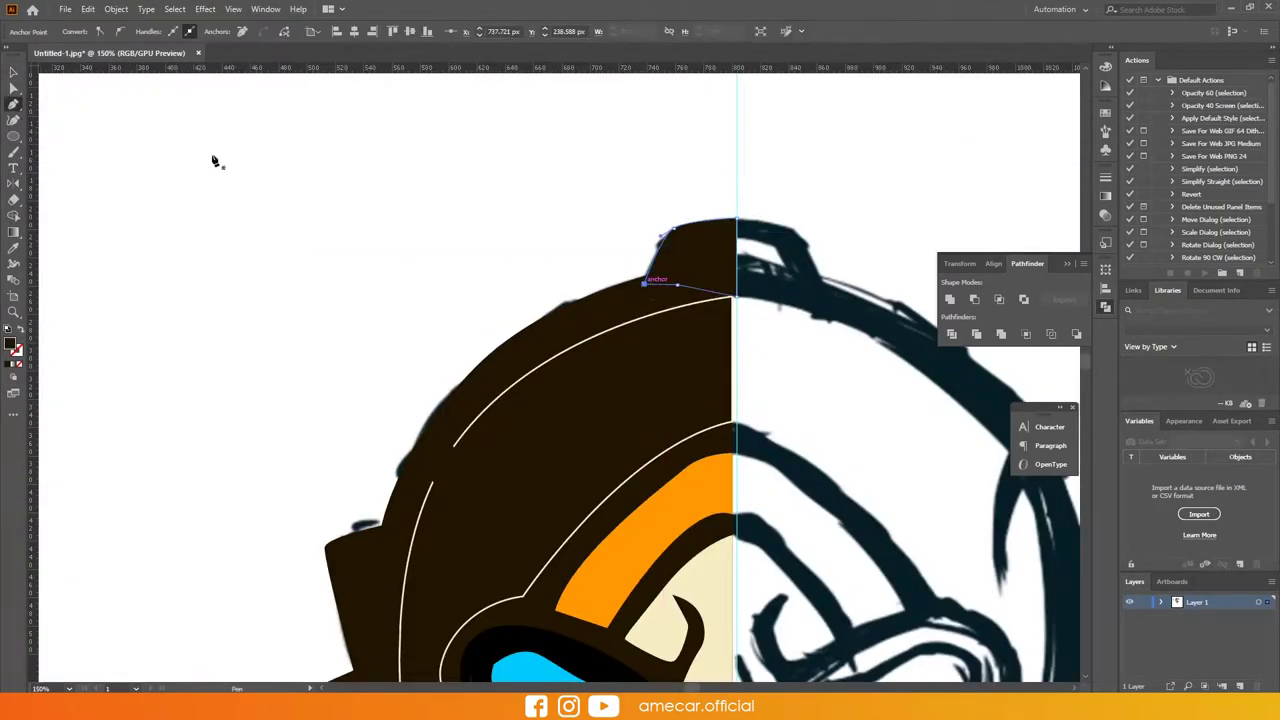
{"action": "left_click_drag", "start_coordinate": [740, 243], "coordinate": [743, 243]}
{"action": "key", "text": "v"}
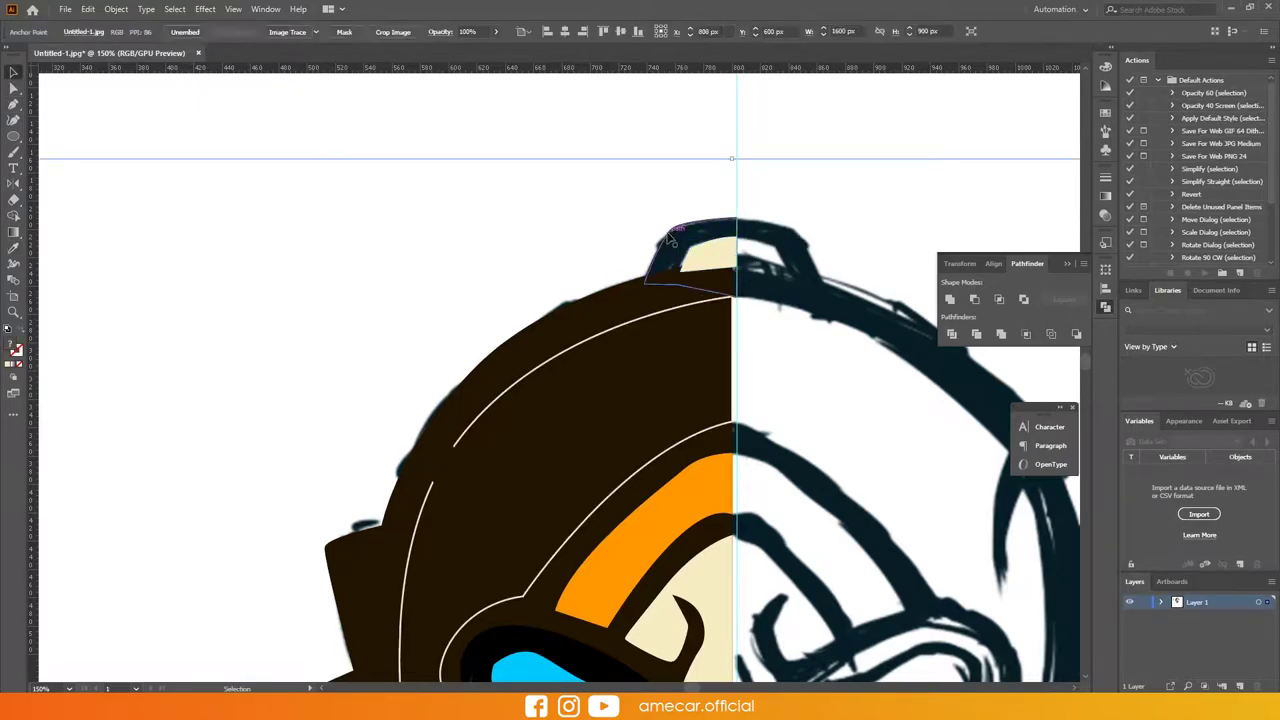
{"action": "scroll", "coordinate": [591, 212], "scroll_direction": "down", "scroll_amount": 5}
{"action": "scroll", "coordinate": [626, 368], "scroll_direction": "up", "scroll_amount": 3}
{"action": "scroll", "coordinate": [640, 454], "scroll_direction": "up", "scroll_amount": 2}
{"action": "scroll", "coordinate": [831, 460], "scroll_direction": "down", "scroll_amount": 5}
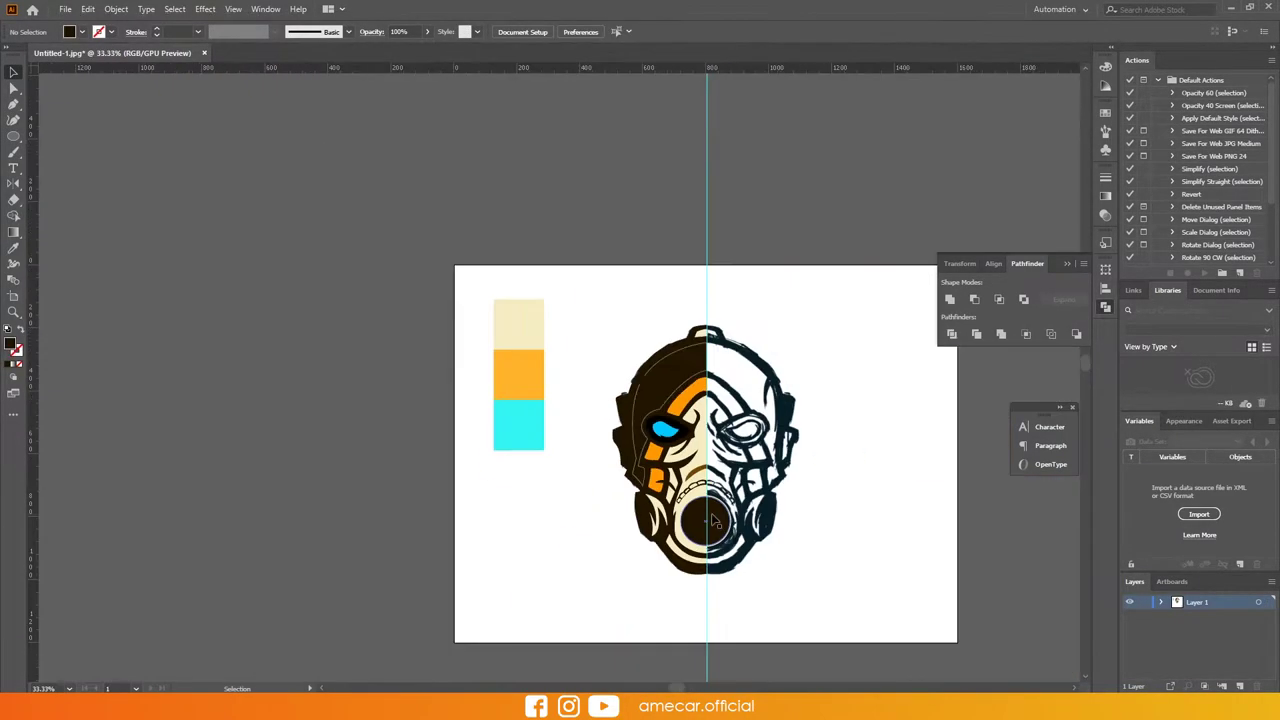
{"action": "scroll", "coordinate": [680, 380], "scroll_direction": "up", "scroll_amount": 2}
Fill the head shape cream by sampling it with the Eyedropper
{"action": "key", "text": "i"}
{"action": "left_click", "coordinate": [678, 368]}
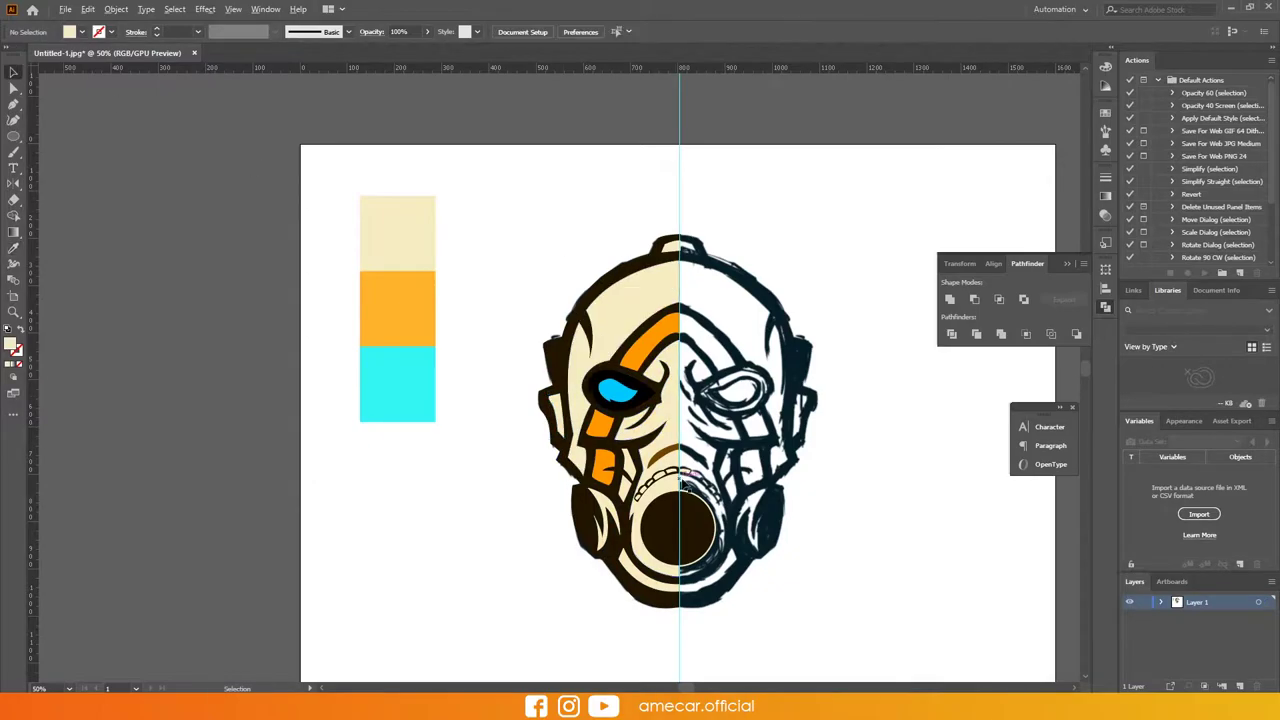
{"action": "key", "text": "a"}
{"action": "scroll", "coordinate": [680, 330], "scroll_direction": "up", "scroll_amount": 5}
{"action": "scroll", "coordinate": [845, 325], "scroll_direction": "down", "scroll_amount": 6}
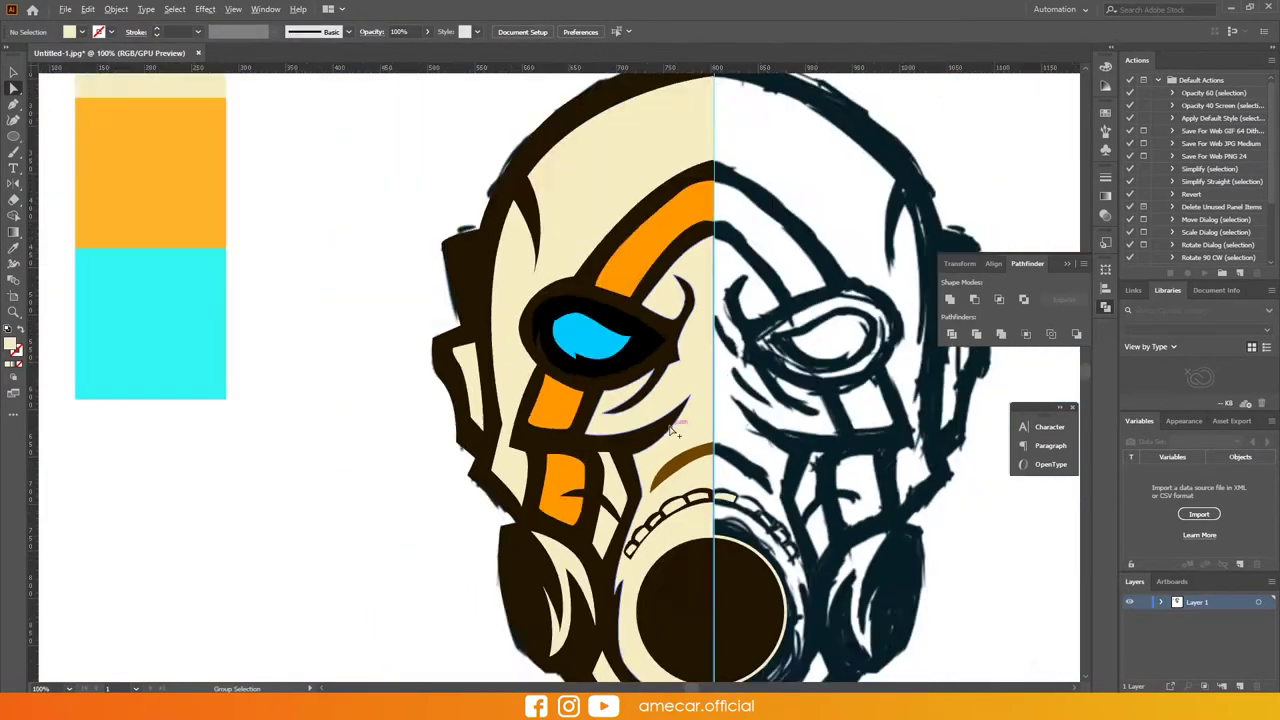
{"action": "scroll", "coordinate": [600, 300], "scroll_direction": "up", "scroll_amount": 3}
{"action": "scroll", "coordinate": [420, 395], "scroll_direction": "down", "scroll_amount": 2}
{"action": "scroll", "coordinate": [420, 393], "scroll_direction": "up", "scroll_amount": 3}
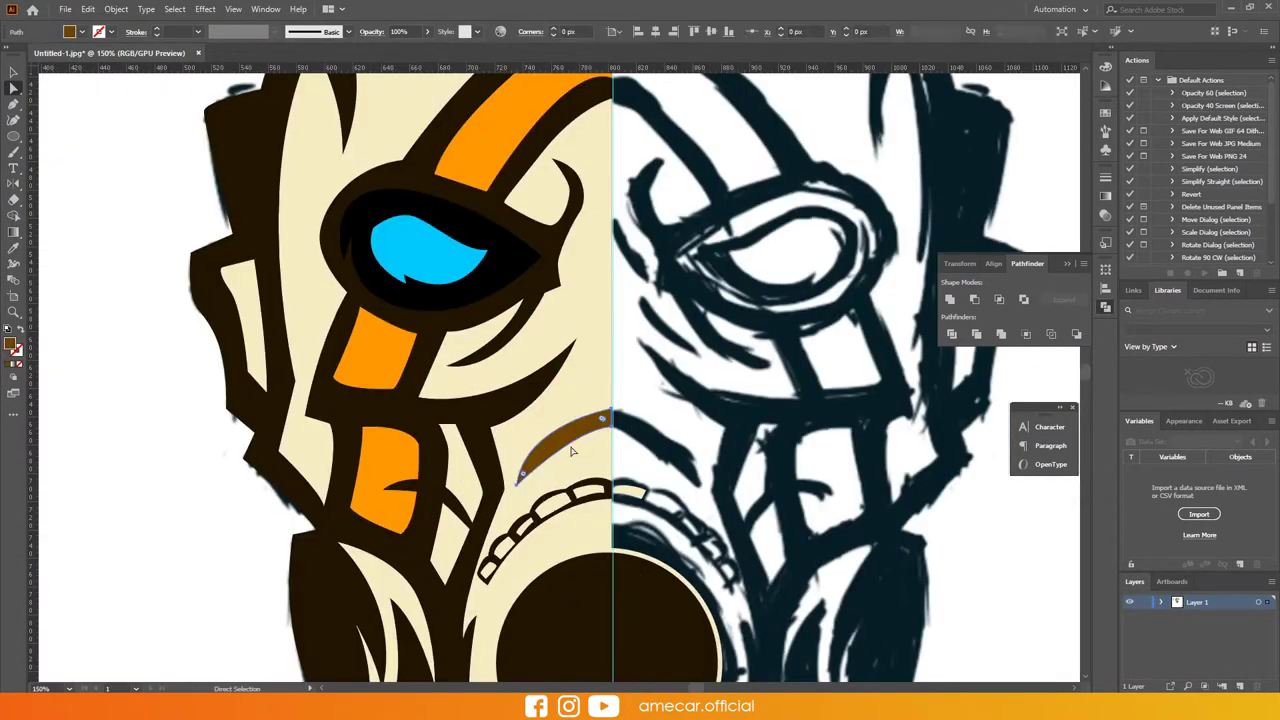
Place a mirrored copy of the coloured left half to the right
{"action": "key", "text": "v"}
{"action": "scroll", "coordinate": [470, 420], "scroll_direction": "up", "scroll_amount": 4}
{"action": "left_click", "coordinate": [465, 425]}
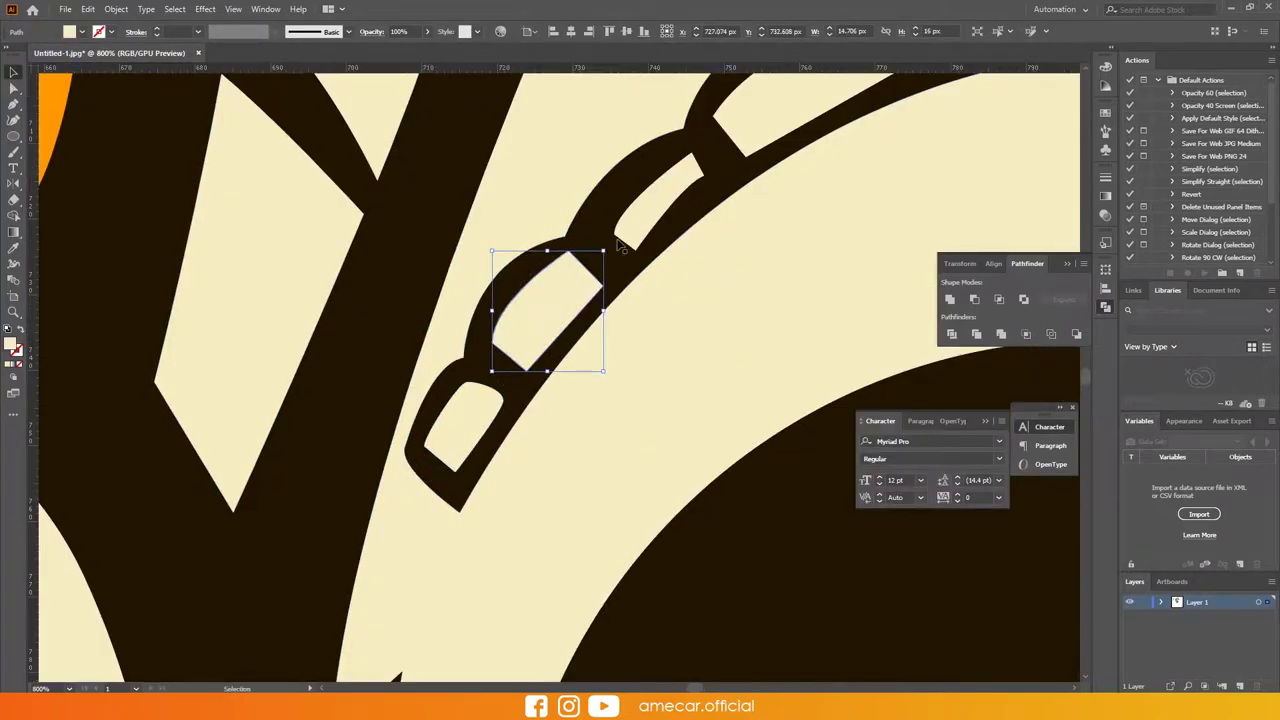
{"action": "scroll", "coordinate": [669, 309], "scroll_direction": "down", "scroll_amount": 1}
{"action": "scroll", "coordinate": [669, 309], "scroll_direction": "down", "scroll_amount": 2}
{"action": "scroll", "coordinate": [500, 300], "scroll_direction": "down", "scroll_amount": 3}
{"action": "scroll", "coordinate": [308, 169], "scroll_direction": "down", "scroll_amount": 3}
{"action": "left_click", "coordinate": [308, 169]}
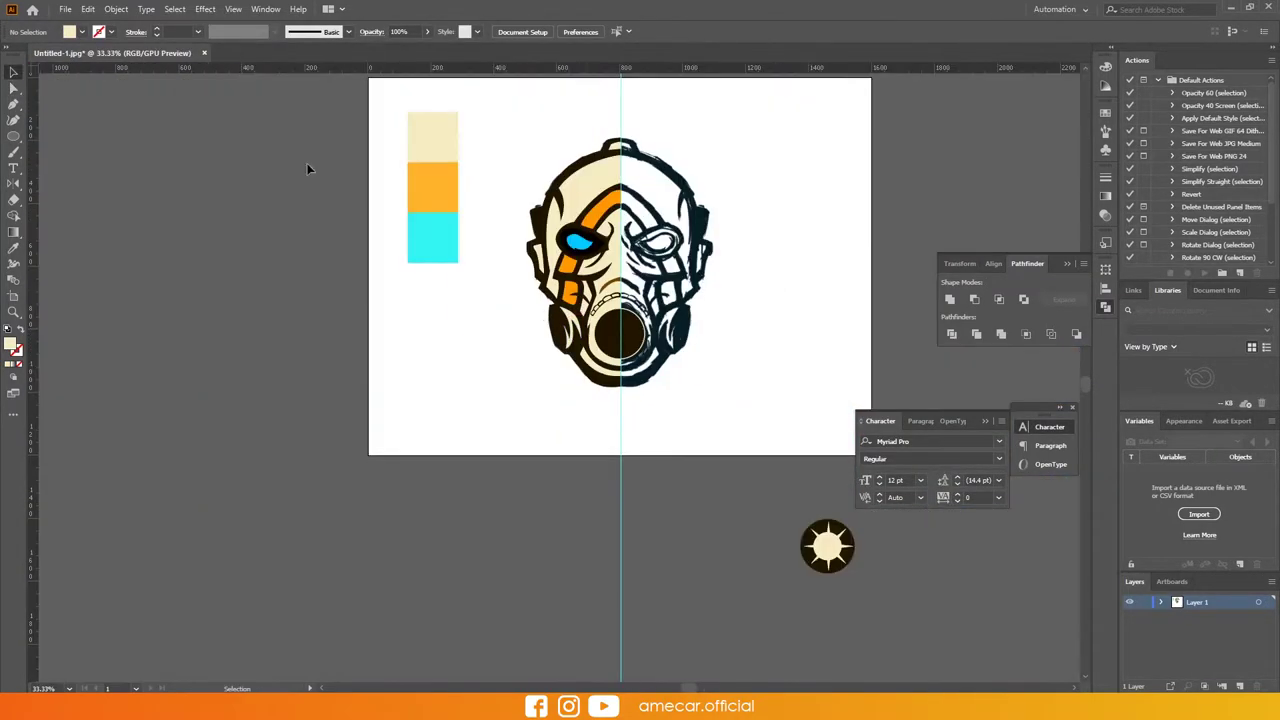
{"action": "left_click", "coordinate": [575, 300]}
{"action": "mouse_move", "coordinate": [628, 414]}
{"action": "left_mouse_down"}
{"action": "mouse_move", "coordinate": [748, 348]}
{"action": "mouse_move", "coordinate": [676, 330]}
{"action": "left_mouse_up"}
Toggle Outline view and undo the copied half's last move
{"action": "scroll", "coordinate": [650, 380], "scroll_direction": "up", "scroll_amount": 5}
{"action": "scroll", "coordinate": [614, 463], "scroll_direction": "up", "scroll_amount": 3}
{"action": "key", "text": "ctrl+y"}
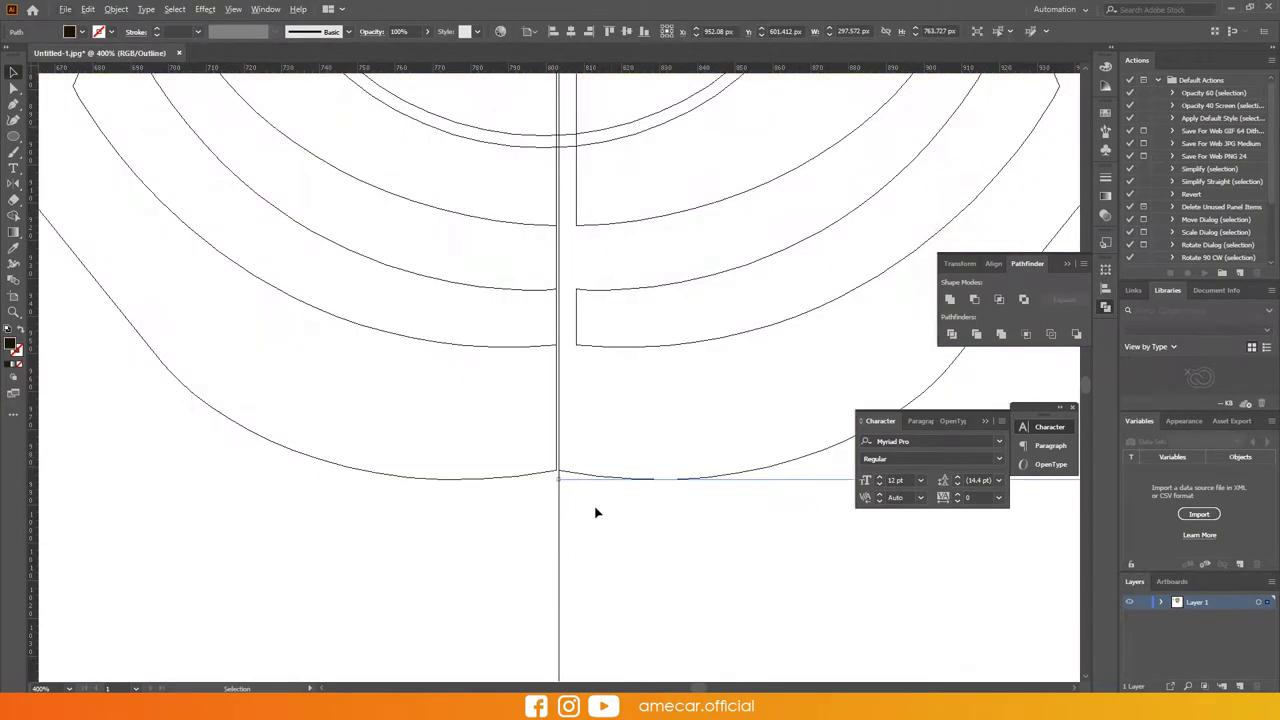
{"action": "key", "text": "a"}
{"action": "scroll", "coordinate": [595, 513], "scroll_direction": "up", "scroll_amount": 3}
{"action": "scroll", "coordinate": [594, 390], "scroll_direction": "down", "scroll_amount": 3}
{"action": "key", "text": "ctrl+y"}
{"action": "scroll", "coordinate": [600, 220], "scroll_direction": "up", "scroll_amount": 2}
{"action": "scroll", "coordinate": [600, 220], "scroll_direction": "down", "scroll_amount": 3}
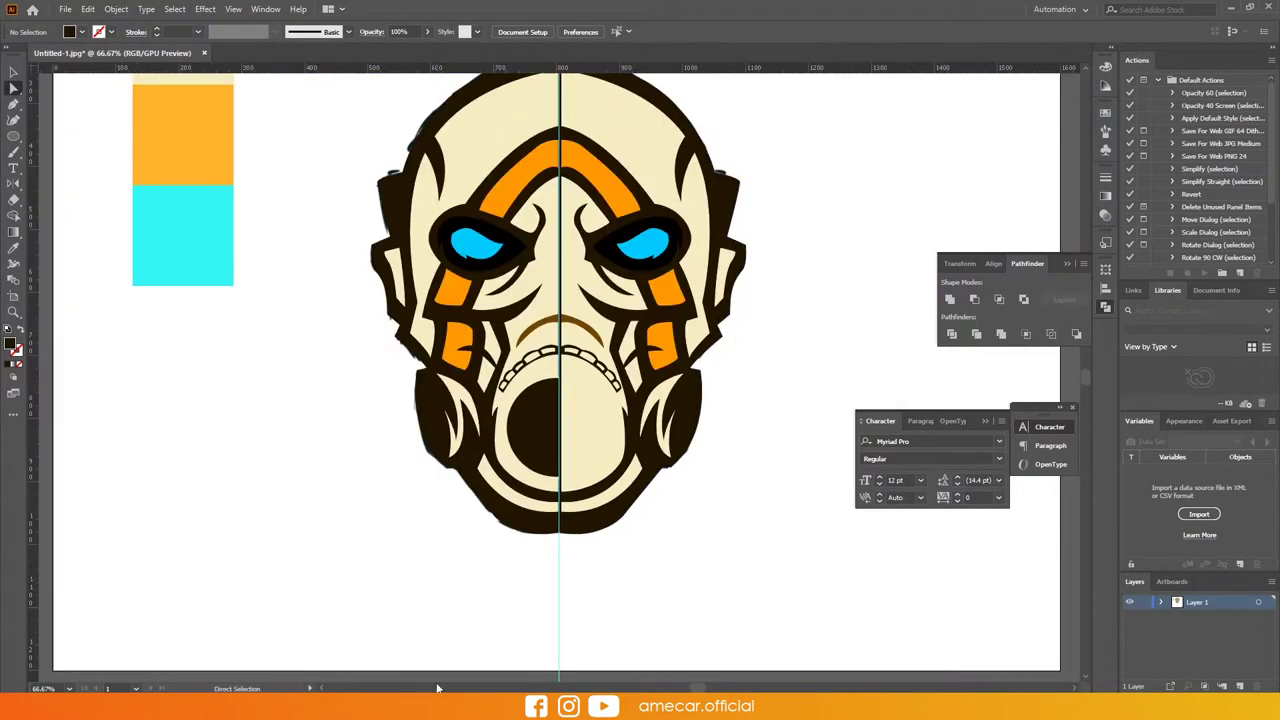
{"action": "scroll", "coordinate": [574, 503], "scroll_direction": "up", "scroll_amount": 3}
{"action": "key", "text": "ctrl+z"}
{"action": "scroll", "coordinate": [708, 508], "scroll_direction": "down", "scroll_amount": 3}
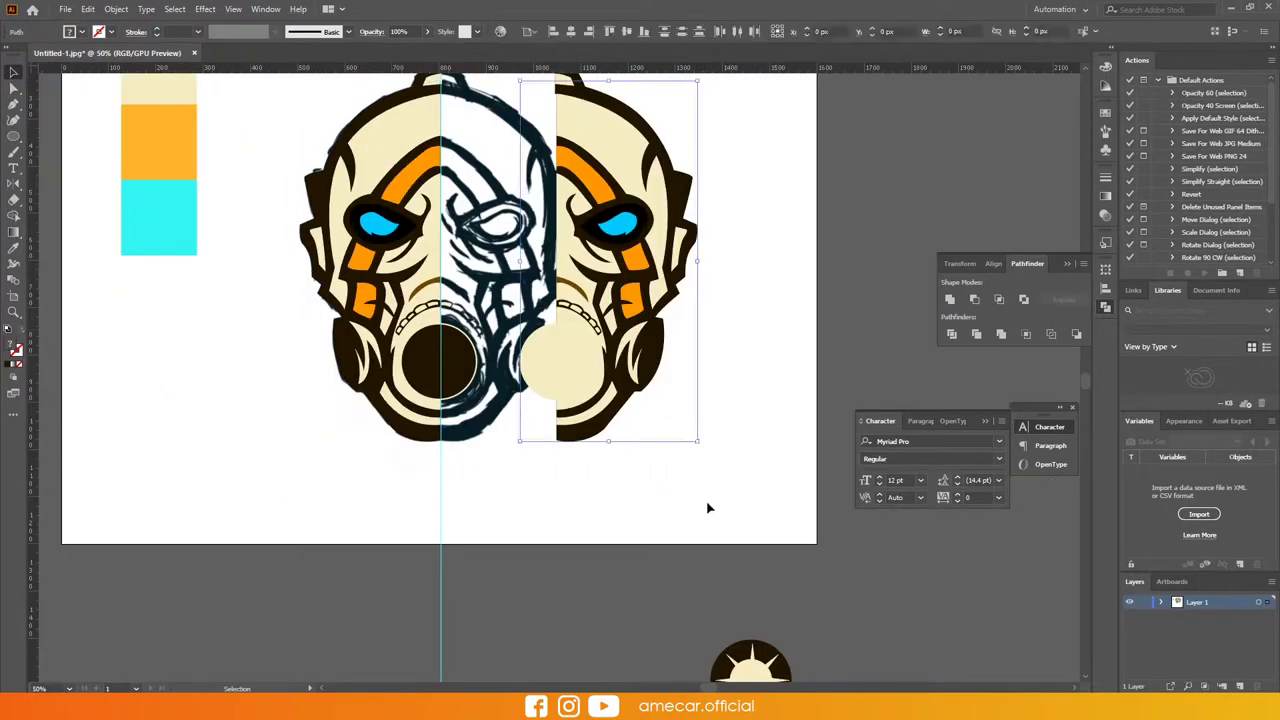
In Outline view, drag the path end anchor onto the centre guide
{"action": "key", "text": "ctrl+y"}
{"action": "scroll", "coordinate": [163, 171], "scroll_direction": "up", "scroll_amount": 5}
{"action": "scroll", "coordinate": [591, 169], "scroll_direction": "up", "scroll_amount": 3}
{"action": "scroll", "coordinate": [623, 163], "scroll_direction": "up", "scroll_amount": 2}
{"action": "key", "text": "a"}
{"action": "left_click", "coordinate": [614, 372]}
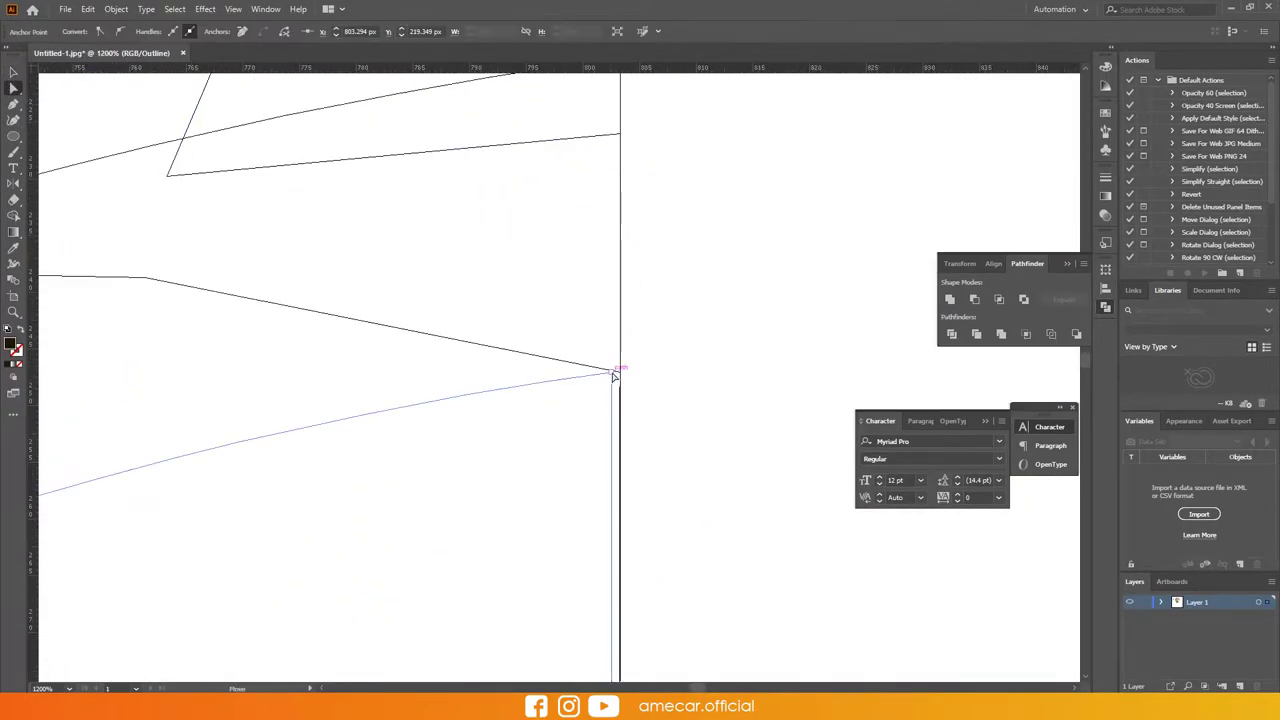
{"action": "scroll", "coordinate": [614, 374], "scroll_direction": "down", "scroll_amount": 2}
{"action": "scroll", "coordinate": [651, 371], "scroll_direction": "down", "scroll_amount": 3}
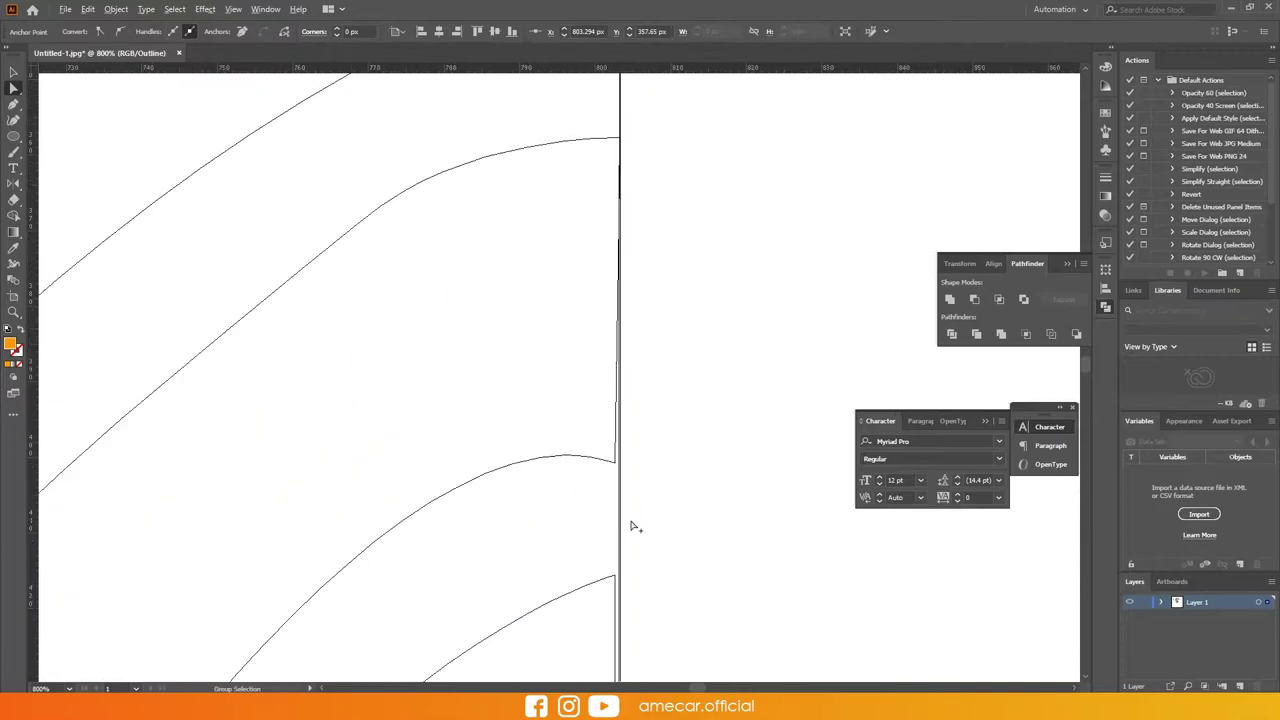
{"action": "scroll", "coordinate": [630, 527], "scroll_direction": "up", "scroll_amount": 3}
{"action": "scroll", "coordinate": [591, 567], "scroll_direction": "down", "scroll_amount": 3}
{"action": "scroll", "coordinate": [603, 409], "scroll_direction": "down", "scroll_amount": 2}
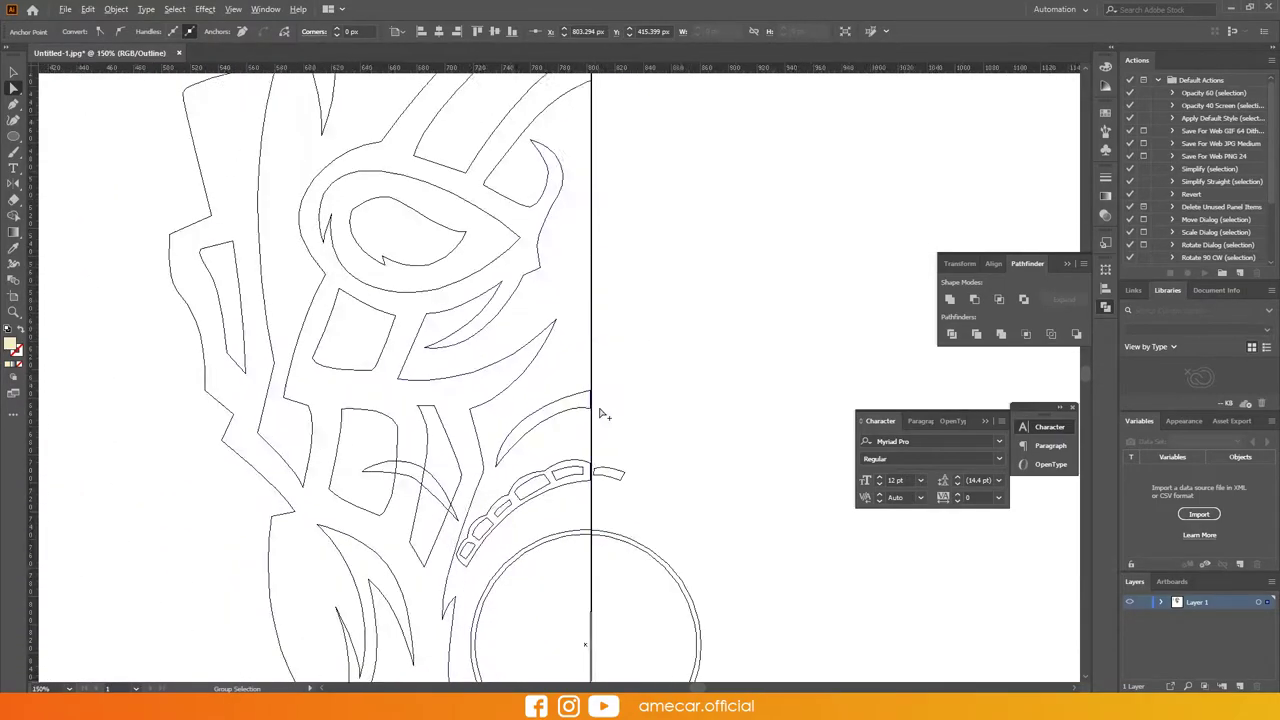
{"action": "scroll", "coordinate": [566, 323], "scroll_direction": "up", "scroll_amount": 2}
{"action": "scroll", "coordinate": [540, 345], "scroll_direction": "up", "scroll_amount": 2}
{"action": "left_click_drag", "start_coordinate": [518, 352], "coordinate": [521, 215]}
Return to the Selection tool and the full-colour preview
{"action": "scroll", "coordinate": [523, 300], "scroll_direction": "down", "scroll_amount": 2}
{"action": "scroll", "coordinate": [523, 260], "scroll_direction": "down", "scroll_amount": 2}
{"action": "scroll", "coordinate": [523, 260], "scroll_direction": "down", "scroll_amount": 3}
{"action": "scroll", "coordinate": [521, 230], "scroll_direction": "up", "scroll_amount": 6}
{"action": "scroll", "coordinate": [608, 277], "scroll_direction": "down", "scroll_amount": 3}
{"action": "scroll", "coordinate": [531, 186], "scroll_direction": "up", "scroll_amount": 2}
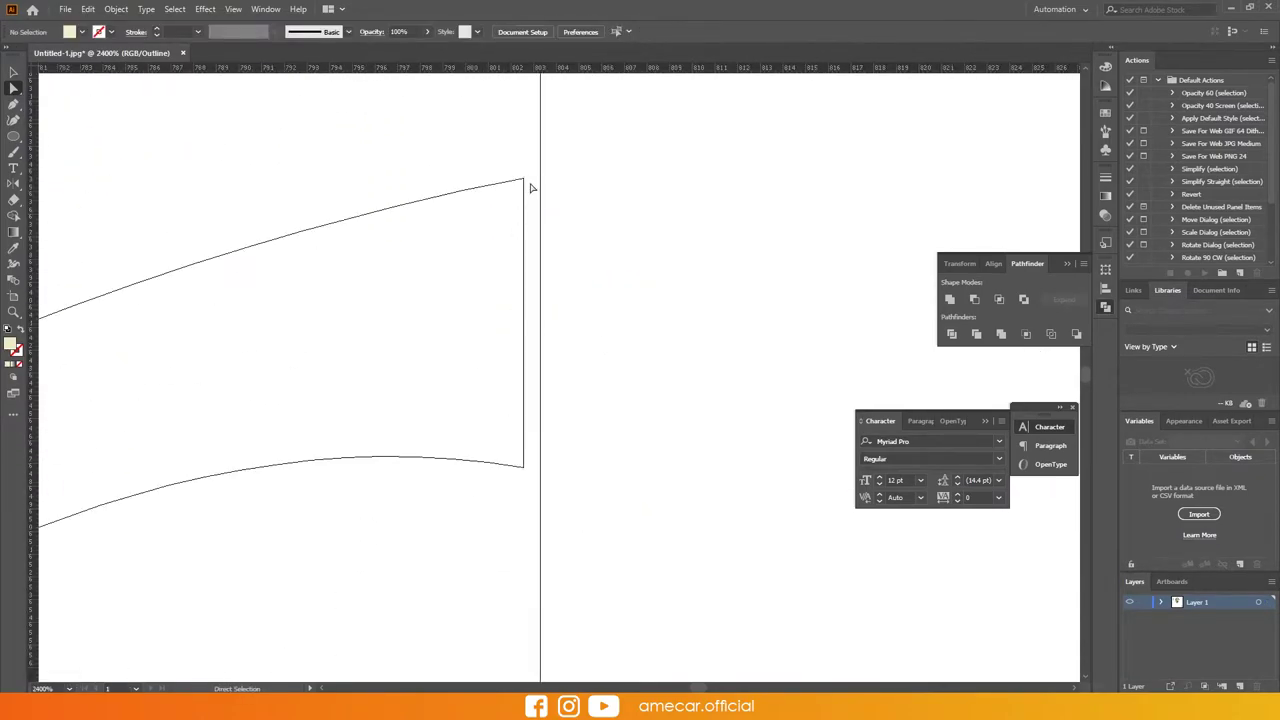
{"action": "scroll", "coordinate": [508, 311], "scroll_direction": "down", "scroll_amount": 3}
{"action": "key", "text": "v"}
{"action": "scroll", "coordinate": [533, 239], "scroll_direction": "down", "scroll_amount": 7}
{"action": "key", "text": "ctrl+y"}
Reflect a copy of the half-face and butt it against the centre line
{"action": "key", "text": "o"}
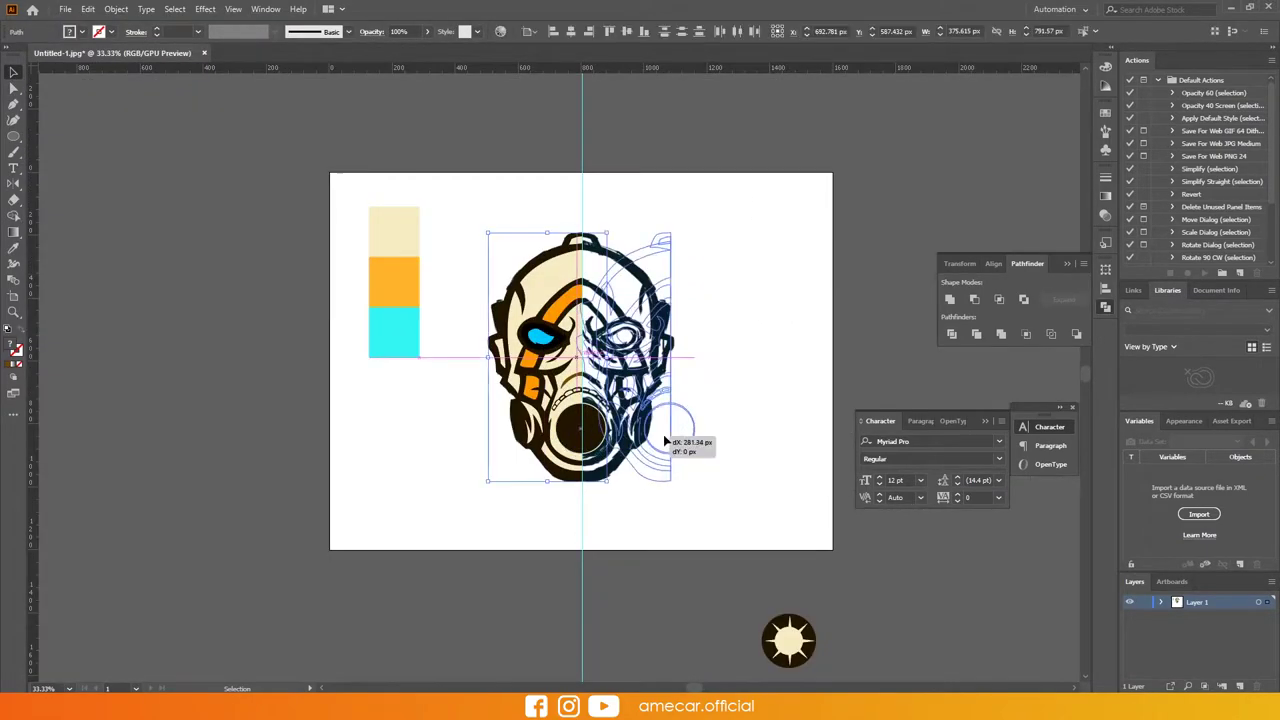
{"action": "left_click_drag", "start_coordinate": [686, 443], "coordinate": [740, 423]}
{"action": "left_click_drag", "start_coordinate": [690, 478], "coordinate": [585, 478]}
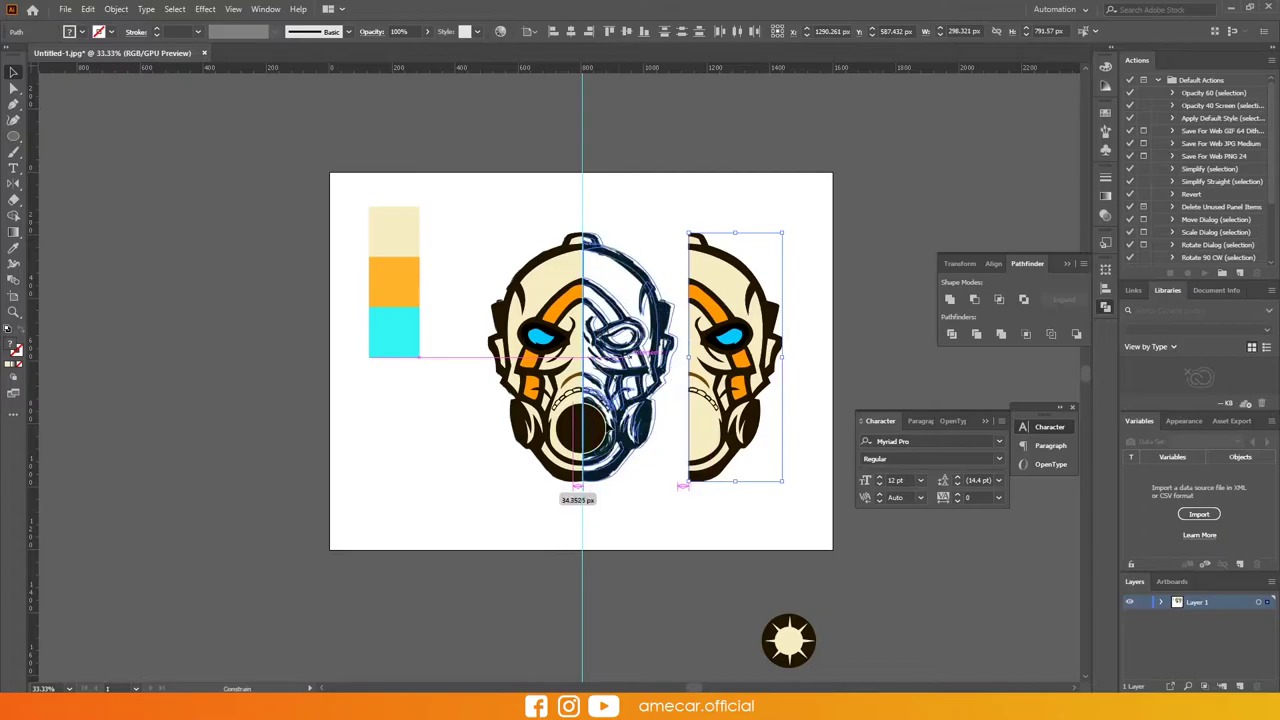
{"action": "scroll", "coordinate": [440, 554], "scroll_direction": "up", "scroll_amount": 5}
{"action": "scroll", "coordinate": [648, 554], "scroll_direction": "down", "scroll_amount": 4}
Check the joined halves in Outline view and deselect everything
{"action": "key", "text": "a"}
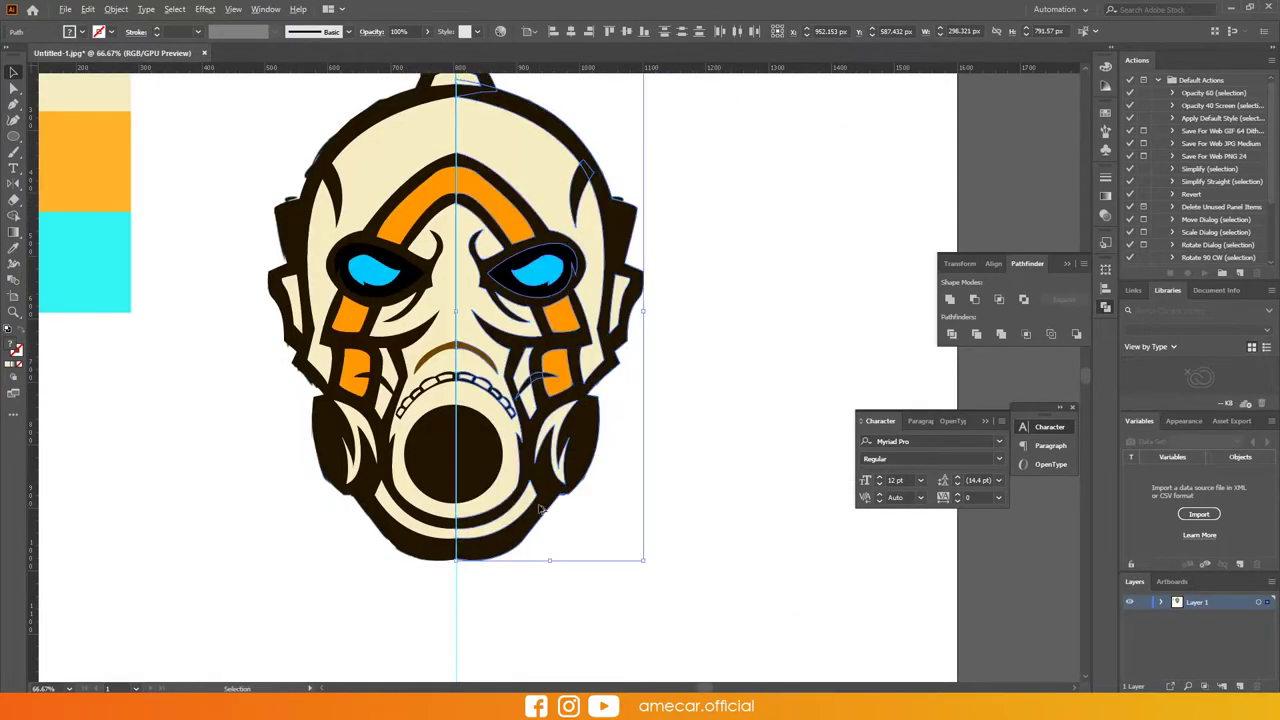
{"action": "scroll", "coordinate": [538, 508], "scroll_direction": "up", "scroll_amount": 6}
{"action": "key", "text": "ctrl+y"}
{"action": "key", "text": "ctrl+y"}
{"action": "scroll", "coordinate": [500, 566], "scroll_direction": "down", "scroll_amount": 7}
{"action": "left_click", "coordinate": [528, 600]}
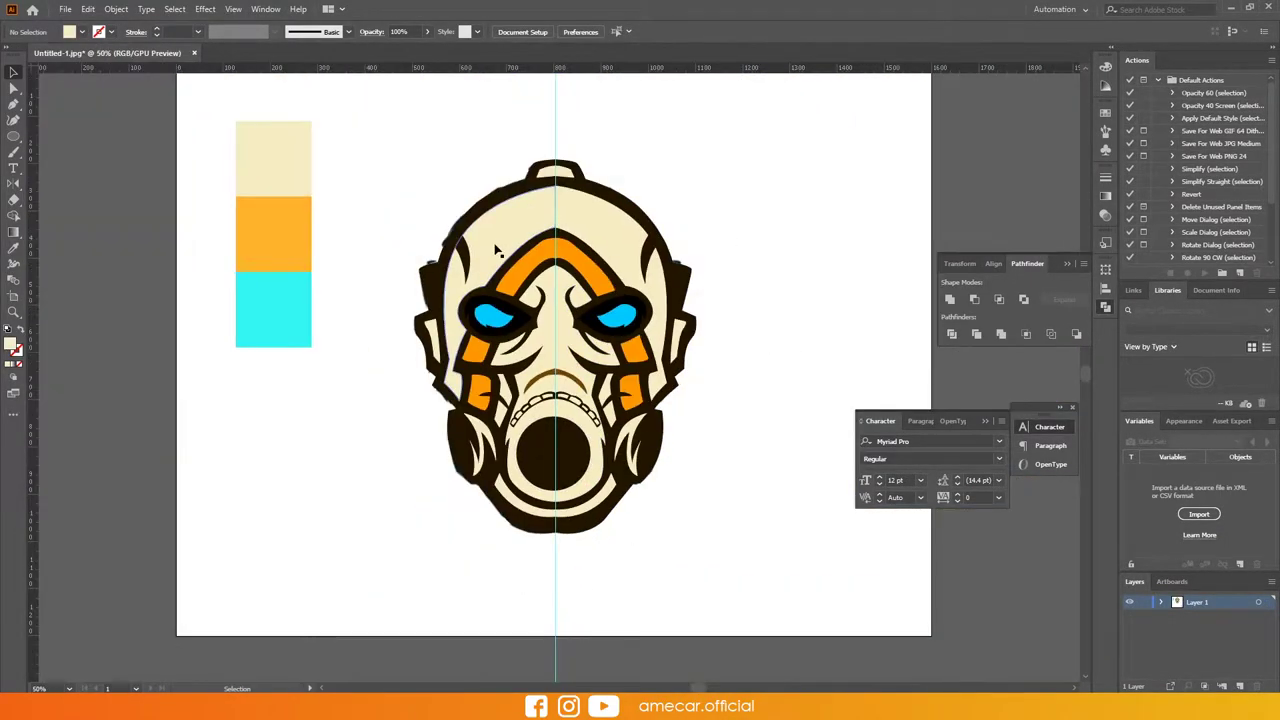
{"action": "scroll", "coordinate": [590, 515], "scroll_direction": "up", "scroll_amount": 3}
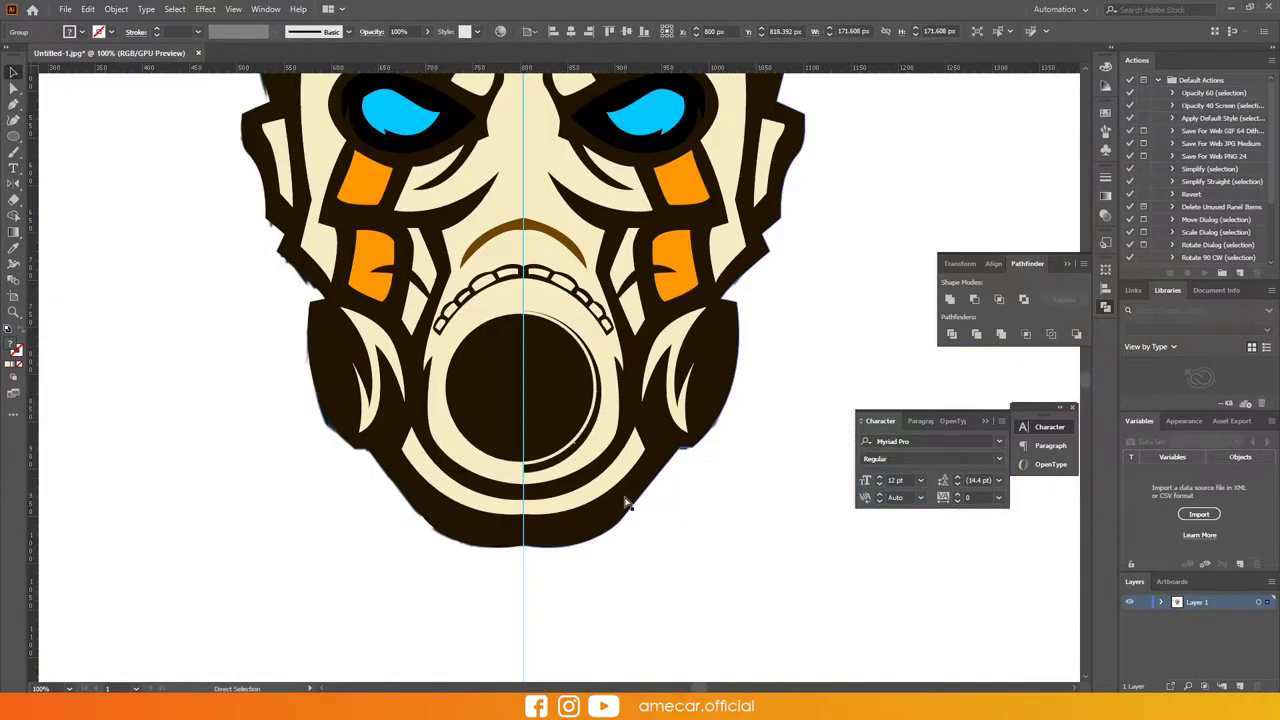
{"action": "scroll", "coordinate": [627, 503], "scroll_direction": "down", "scroll_amount": 3}
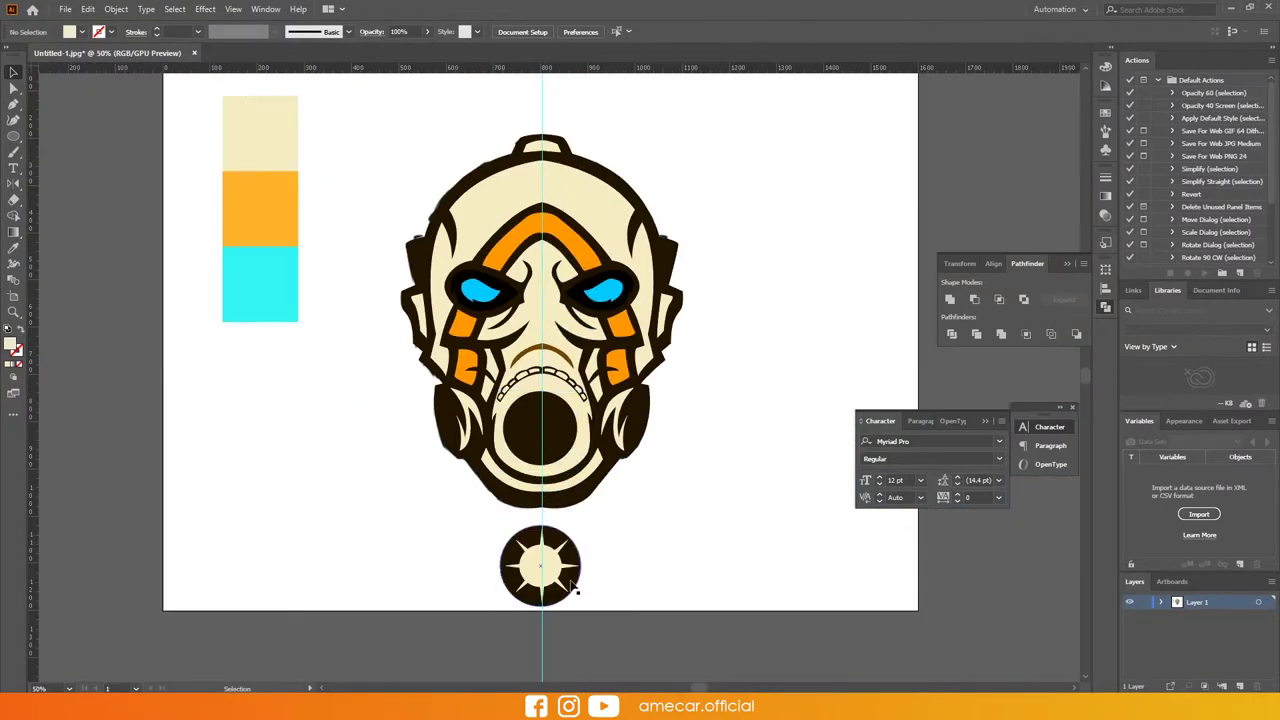
Move the star emblem into the mouth circle, then select a path around the mouth
{"action": "left_click_drag", "start_coordinate": [541, 565], "coordinate": [541, 432]}
{"action": "scroll", "coordinate": [540, 430], "scroll_direction": "up", "scroll_amount": 2}
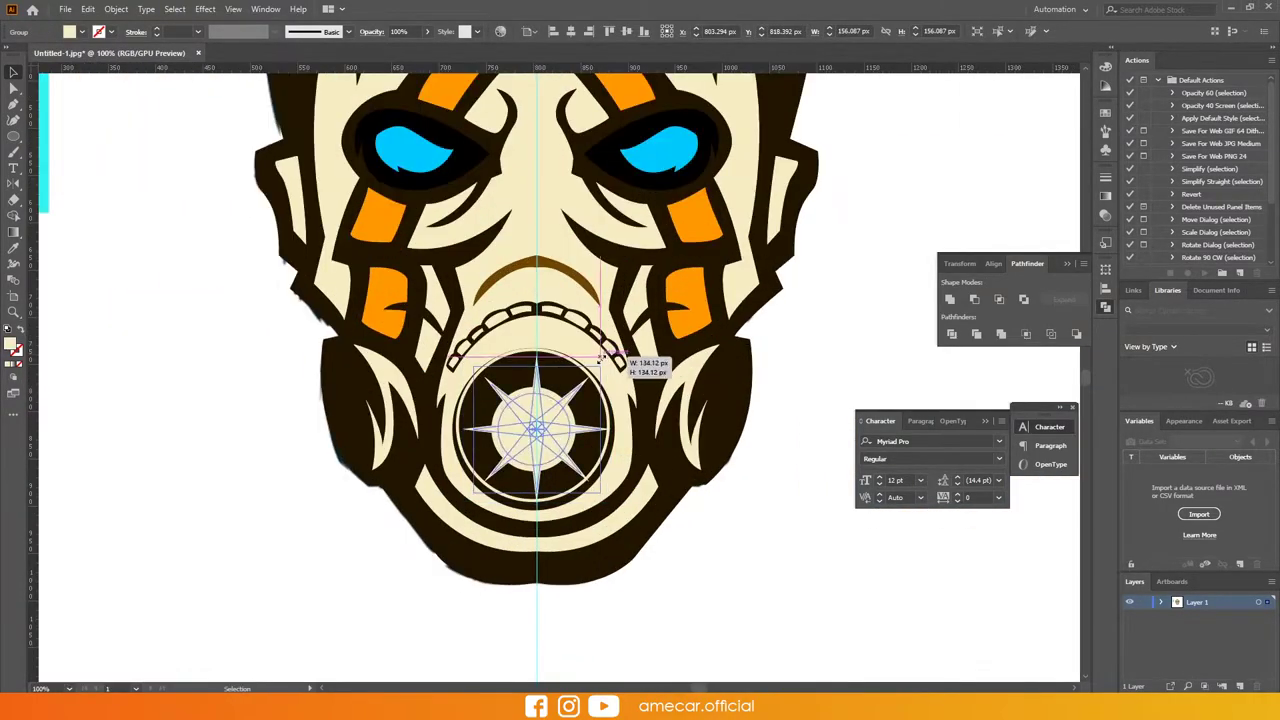
{"action": "scroll", "coordinate": [500, 380], "scroll_direction": "up", "scroll_amount": 1}
{"action": "scroll", "coordinate": [452, 221], "scroll_direction": "up", "scroll_amount": 2}
{"action": "scroll", "coordinate": [487, 123], "scroll_direction": "down", "scroll_amount": 2}
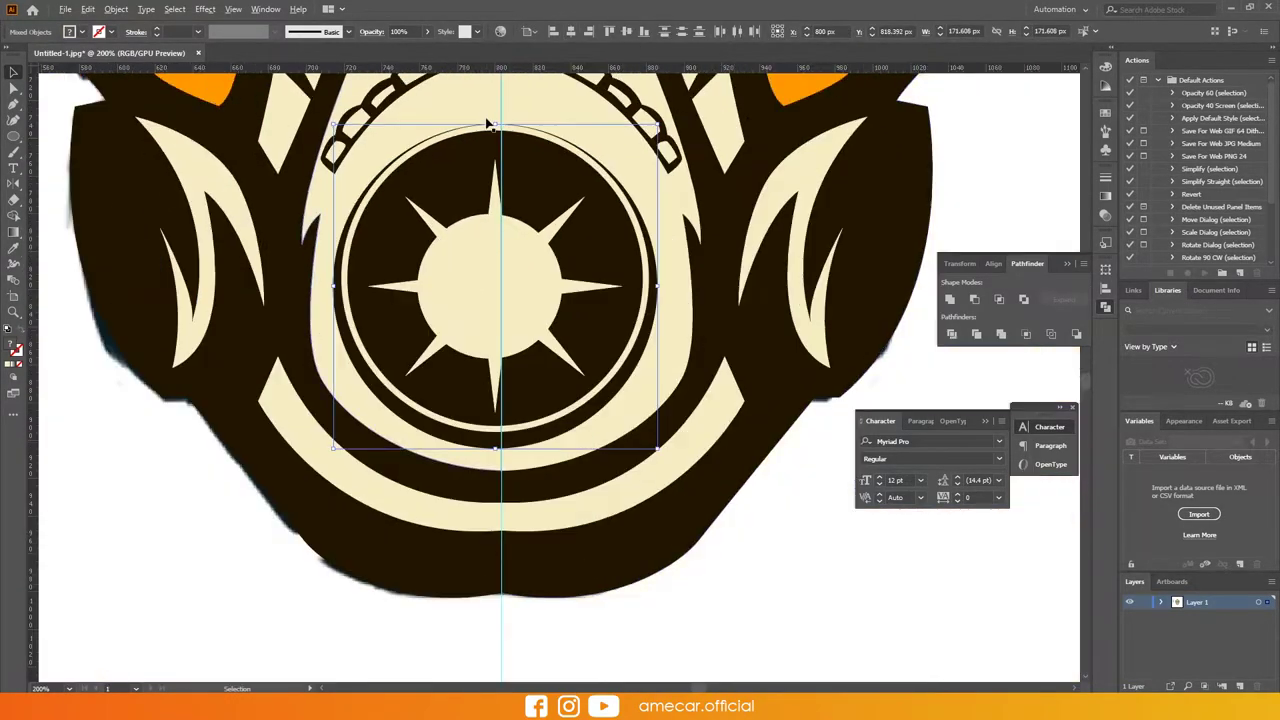
{"action": "scroll", "coordinate": [551, 377], "scroll_direction": "down", "scroll_amount": 2}
{"action": "scroll", "coordinate": [514, 543], "scroll_direction": "up", "scroll_amount": 1}
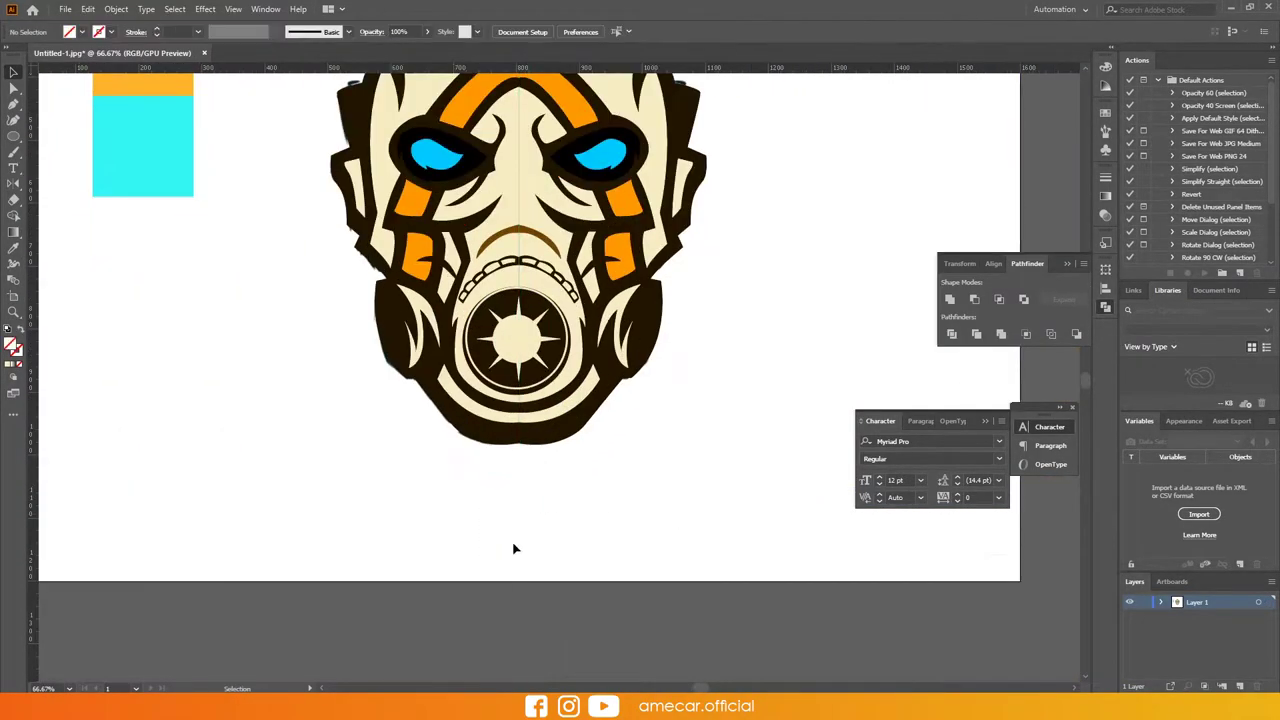
{"action": "scroll", "coordinate": [514, 543], "scroll_direction": "up", "scroll_amount": 1}
{"action": "left_click", "coordinate": [512, 404]}
{"action": "scroll", "coordinate": [512, 404], "scroll_direction": "down", "scroll_amount": 1}
{"action": "scroll", "coordinate": [657, 555], "scroll_direction": "down", "scroll_amount": 1}
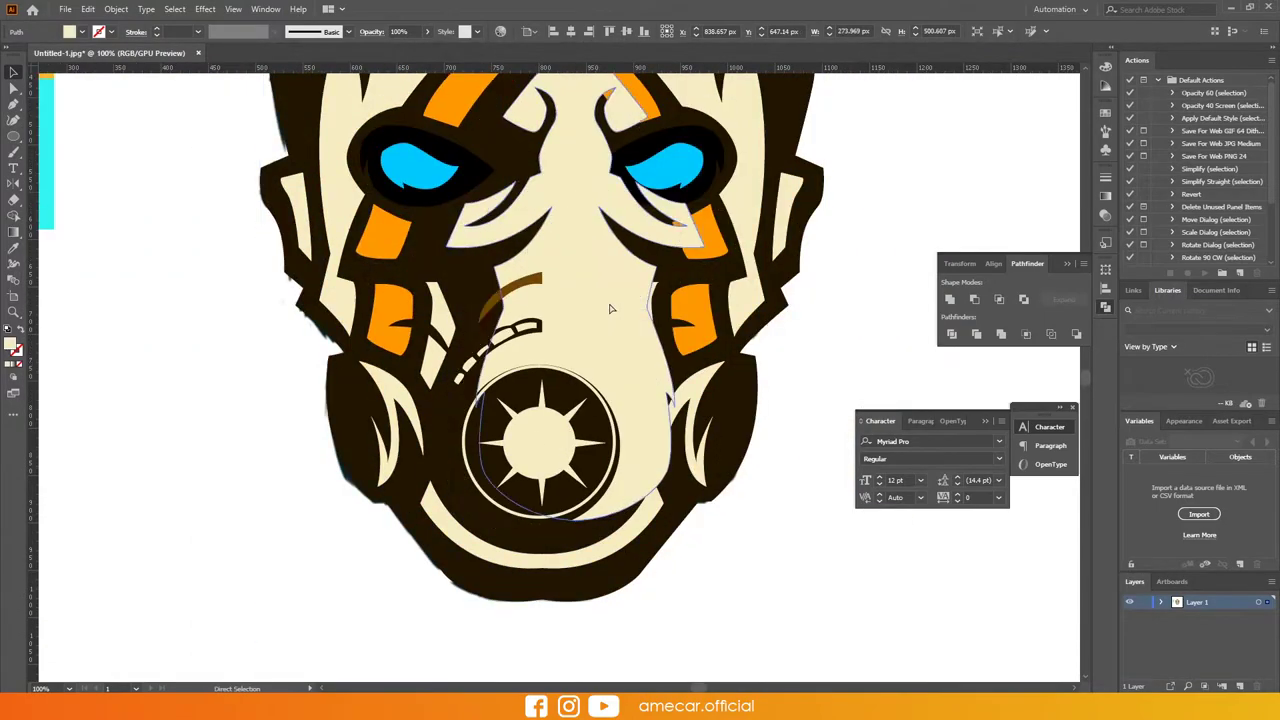
Remove the orange forehead chevron's right half, with artboard boundaries shown
{"action": "scroll", "coordinate": [540, 110], "scroll_direction": "up", "scroll_amount": 3}
{"action": "left_click", "coordinate": [558, 226]}
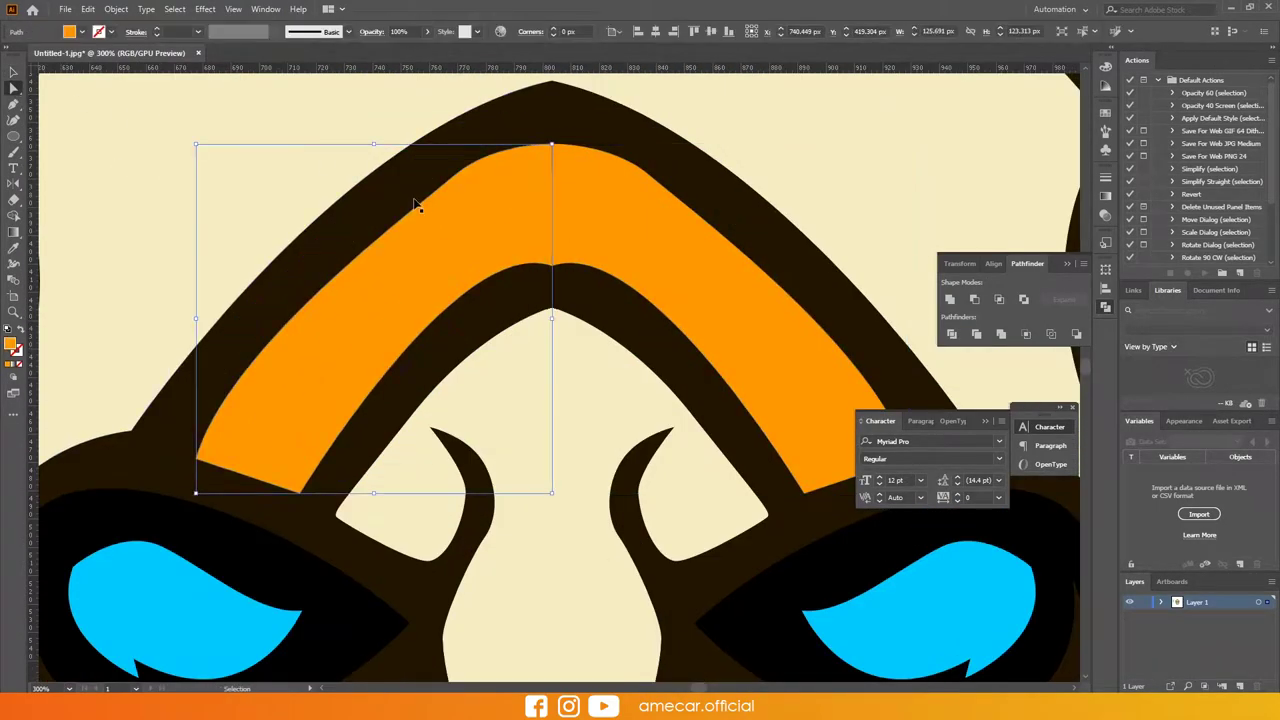
{"action": "key", "text": "a"}
{"action": "left_click", "coordinate": [233, 9]}
{"action": "left_click", "coordinate": [330, 305]}
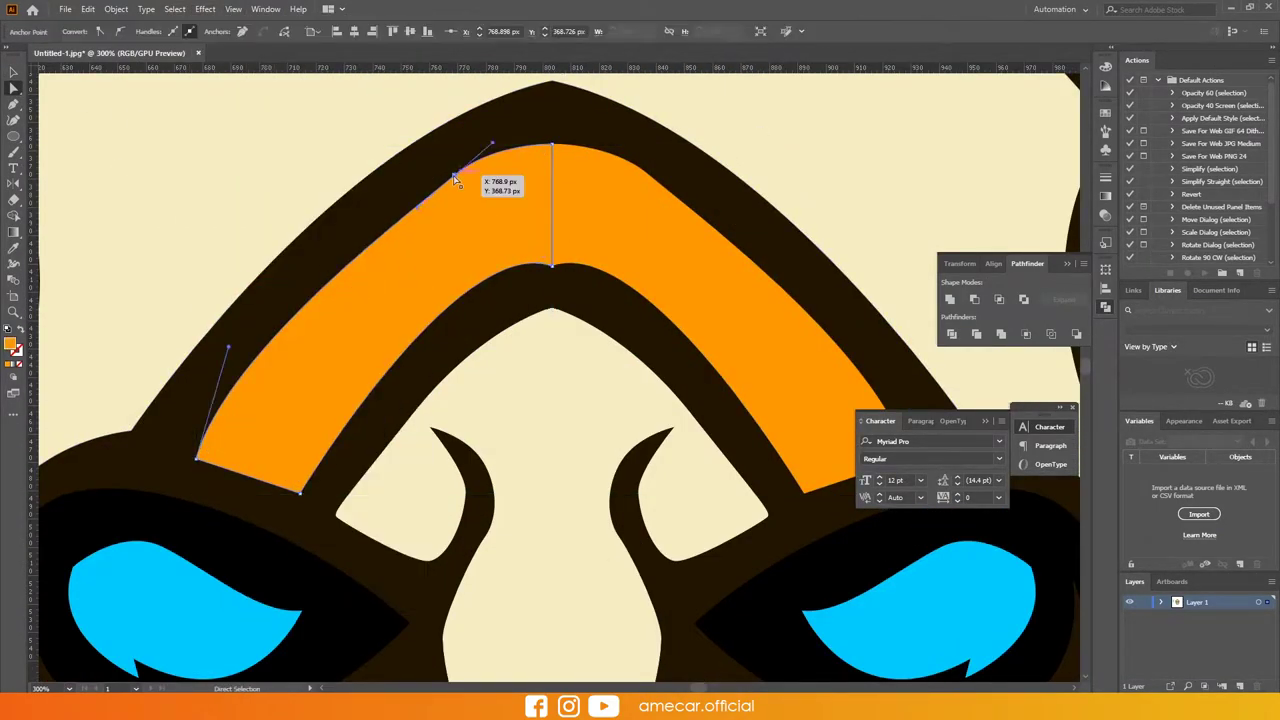
{"action": "key", "text": "ctrl+z"}
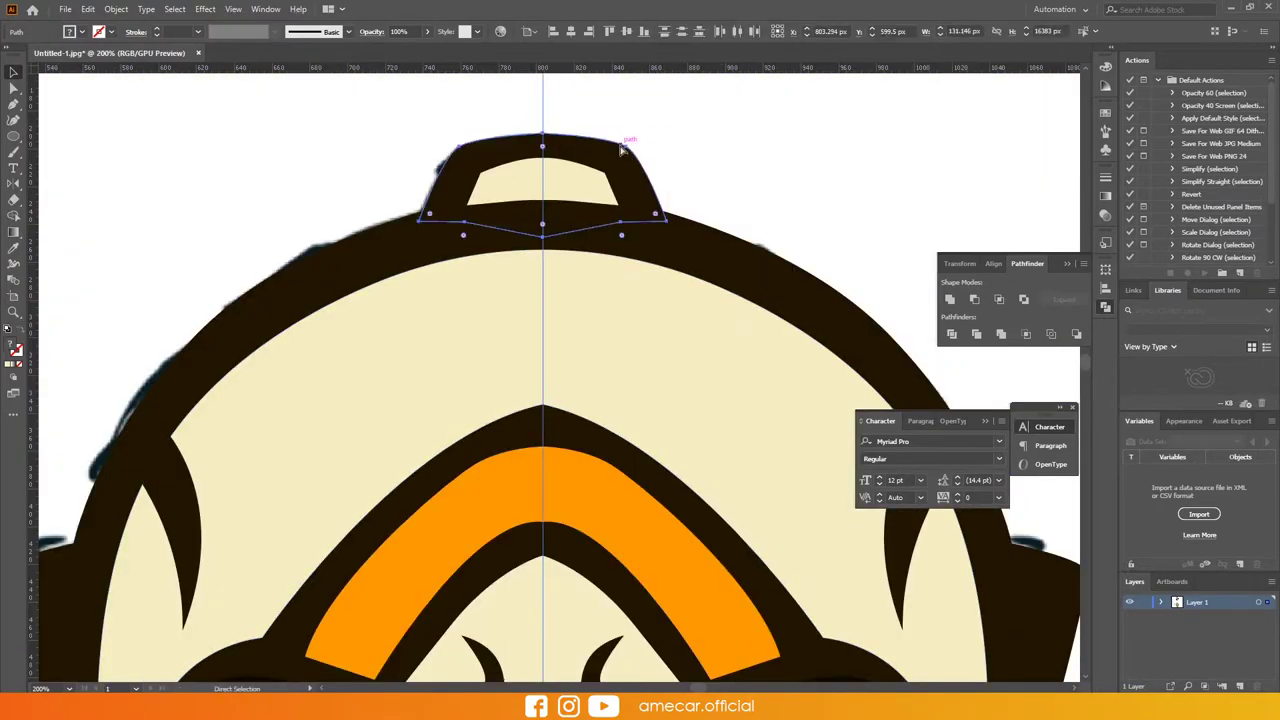
Draw a forehead shading shape and fill it with tan #DDCF97
{"action": "key", "text": "ctrl+shift+a"}
{"action": "key", "text": "shift+grave"}
{"action": "scroll", "coordinate": [197, 482], "scroll_direction": "down", "scroll_amount": 3}
{"action": "left_click_drag", "start_coordinate": [155, 483], "coordinate": [88, 546]}
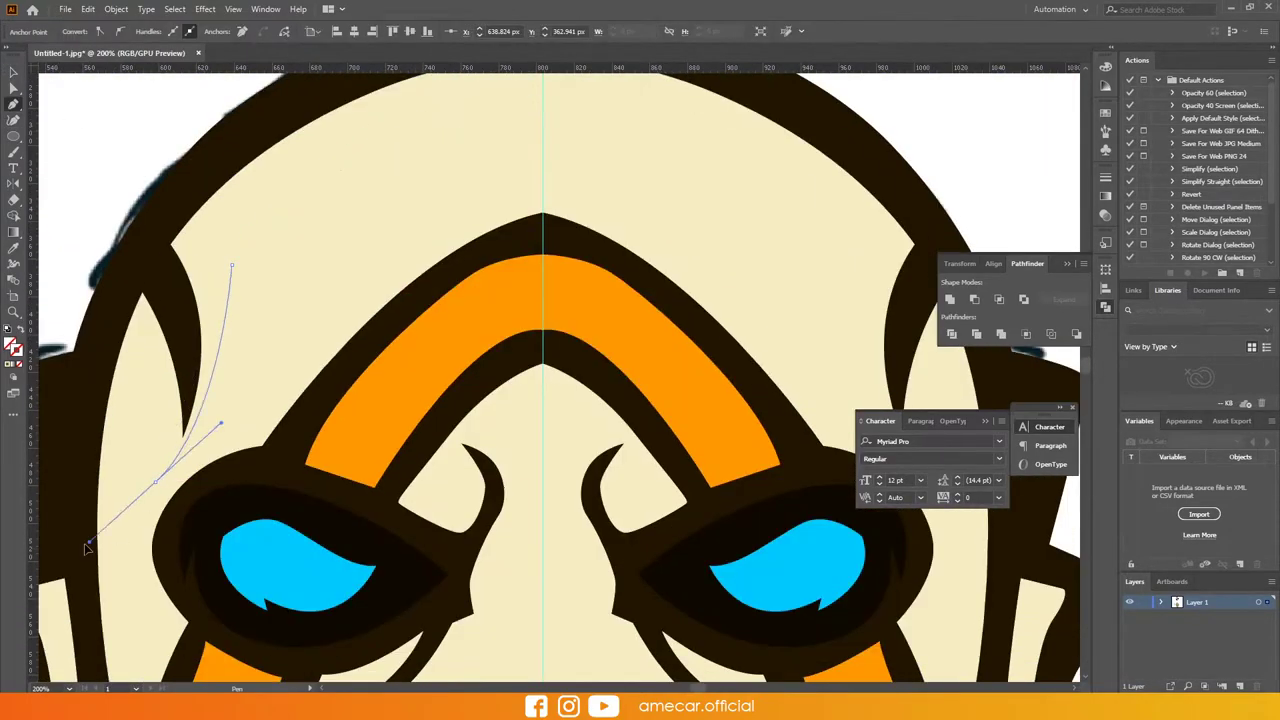
{"action": "scroll", "coordinate": [128, 600], "scroll_direction": "down", "scroll_amount": 2}
{"action": "scroll", "coordinate": [300, 300], "scroll_direction": "up", "scroll_amount": 5}
{"action": "scroll", "coordinate": [449, 120], "scroll_direction": "up", "scroll_amount": 3}
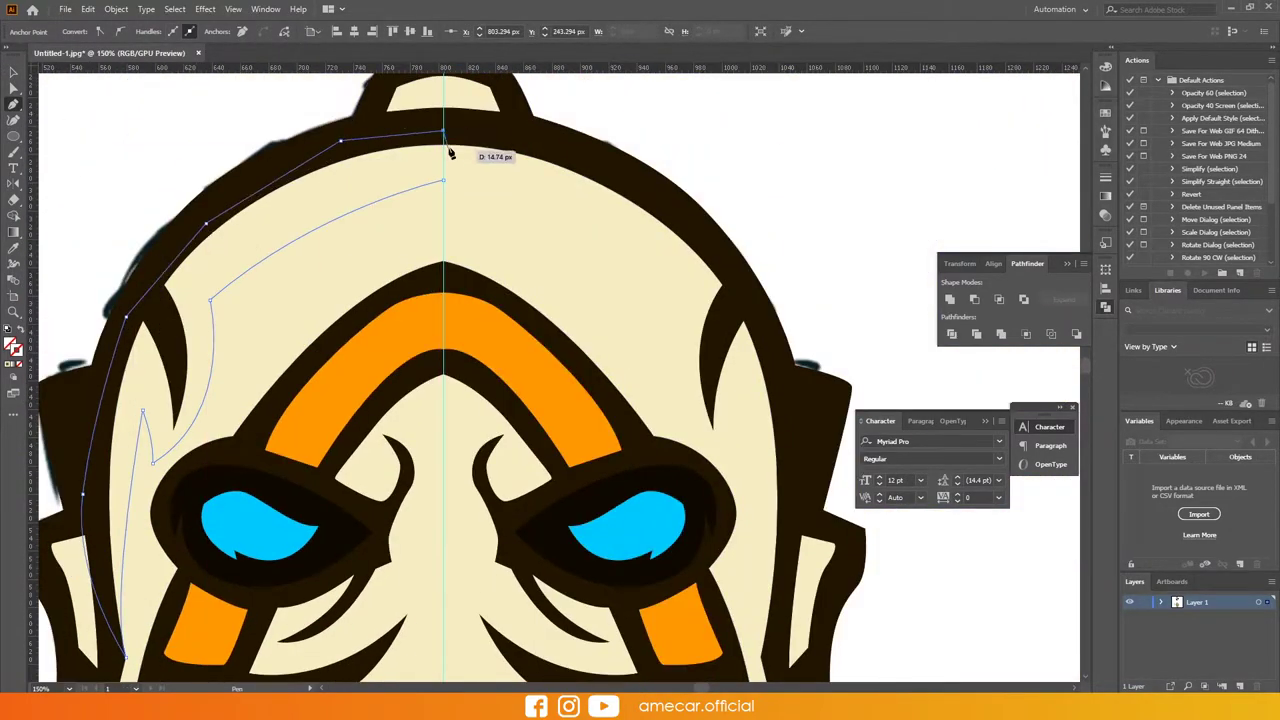
{"action": "scroll", "coordinate": [139, 249], "scroll_direction": "up", "scroll_amount": 2}
{"action": "double_click", "coordinate": [14, 345]}
{"action": "left_click", "coordinate": [1140, 386]}
{"action": "scroll", "coordinate": [280, 270], "scroll_direction": "down", "scroll_amount": 3}
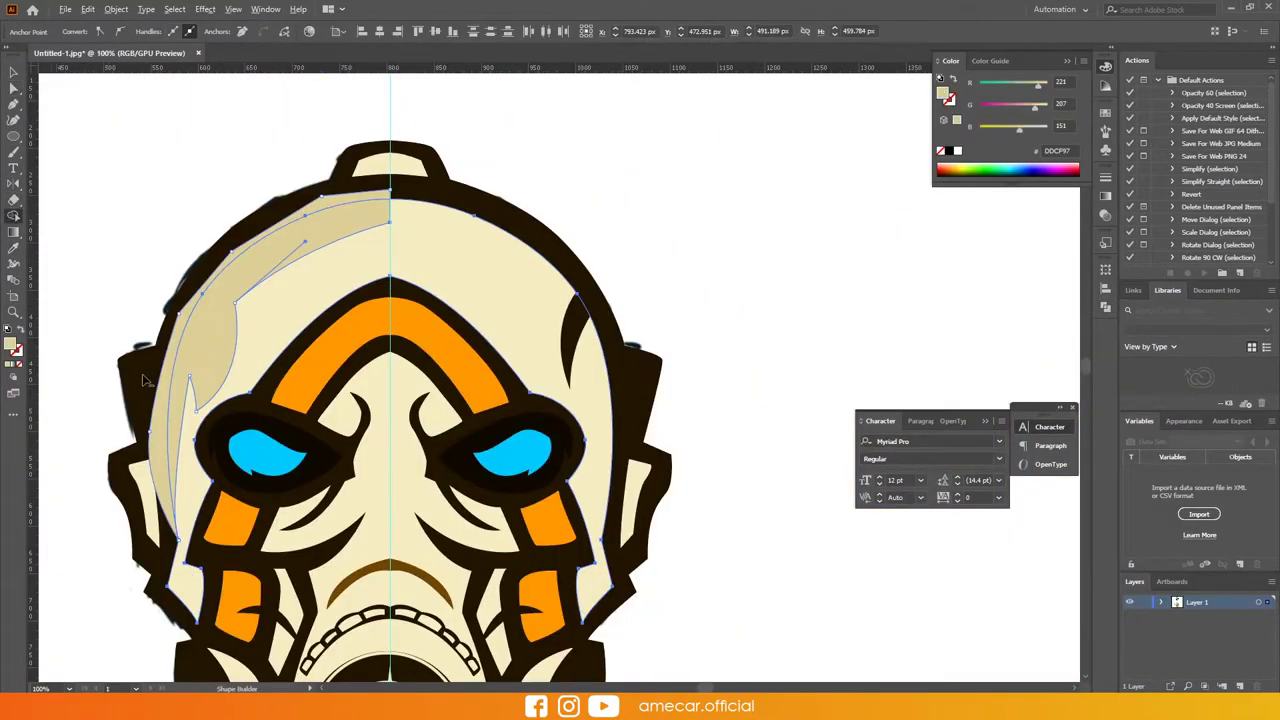
Pen-draw a closed dark shadow shape on the face
{"action": "key", "text": "v"}
{"action": "left_click", "coordinate": [771, 243]}
{"action": "key", "text": "p"}
{"action": "scroll", "coordinate": [329, 523], "scroll_direction": "up", "scroll_amount": 3}
{"action": "scroll", "coordinate": [465, 515], "scroll_direction": "down", "scroll_amount": 1}
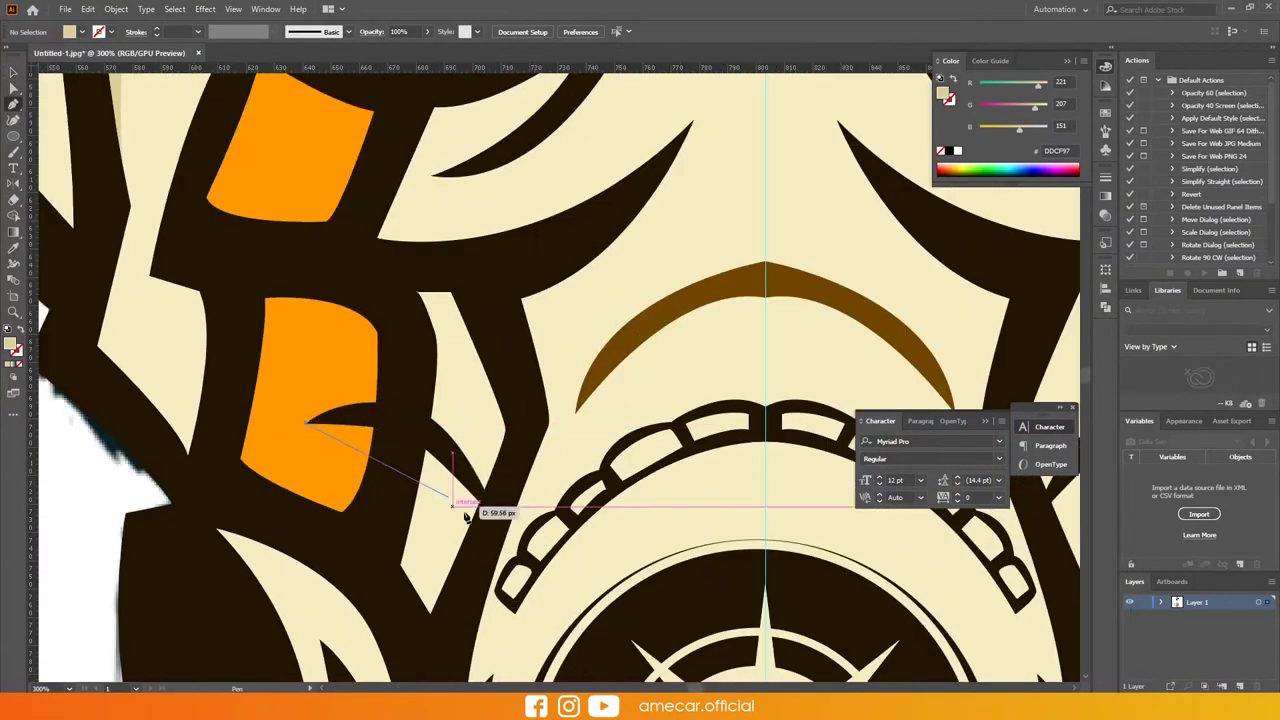
{"action": "left_click", "coordinate": [577, 607]}
{"action": "scroll", "coordinate": [149, 377], "scroll_direction": "up", "scroll_amount": 2}
{"action": "key", "text": "v"}
{"action": "scroll", "coordinate": [184, 157], "scroll_direction": "down", "scroll_amount": 3}
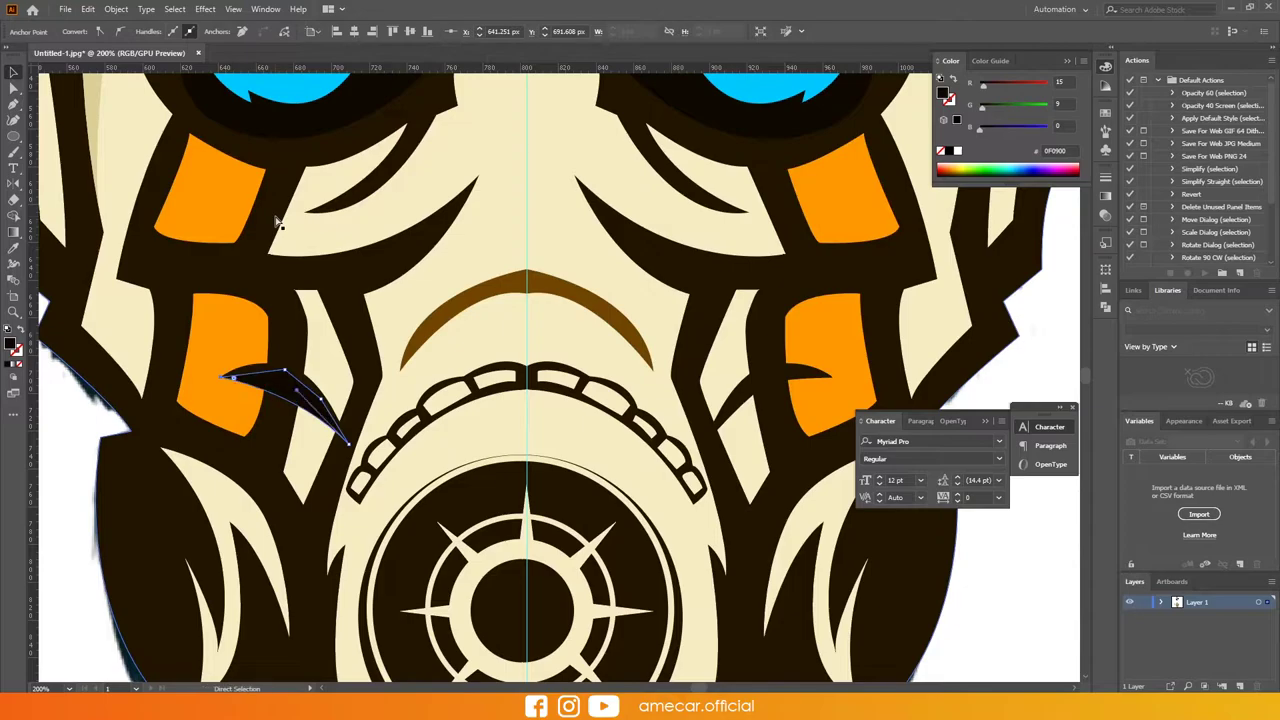
Make the dark shadow shape semi-transparent in the Transparency settings
{"action": "key", "text": "v"}
{"action": "key", "text": "ctrl+shift+F10"}
{"action": "scroll", "coordinate": [449, 424], "scroll_direction": "up", "scroll_amount": 2}
{"action": "scroll", "coordinate": [207, 375], "scroll_direction": "down", "scroll_amount": 3}
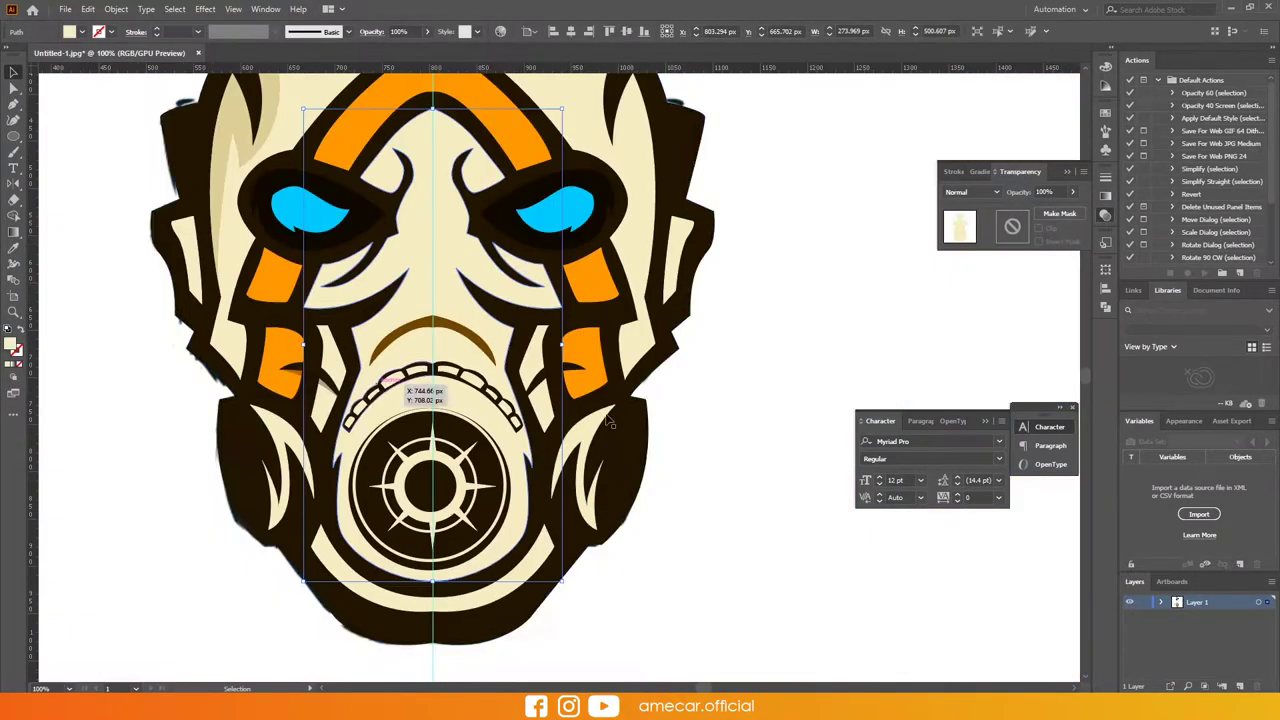
{"action": "scroll", "coordinate": [200, 372], "scroll_direction": "up", "scroll_amount": 2}
{"action": "scroll", "coordinate": [200, 372], "scroll_direction": "up", "scroll_amount": 1}
Discard an unfinished cheek path and add a cream ellipse on the left filter
{"action": "key", "text": "p"}
{"action": "left_click", "coordinate": [190, 372]}
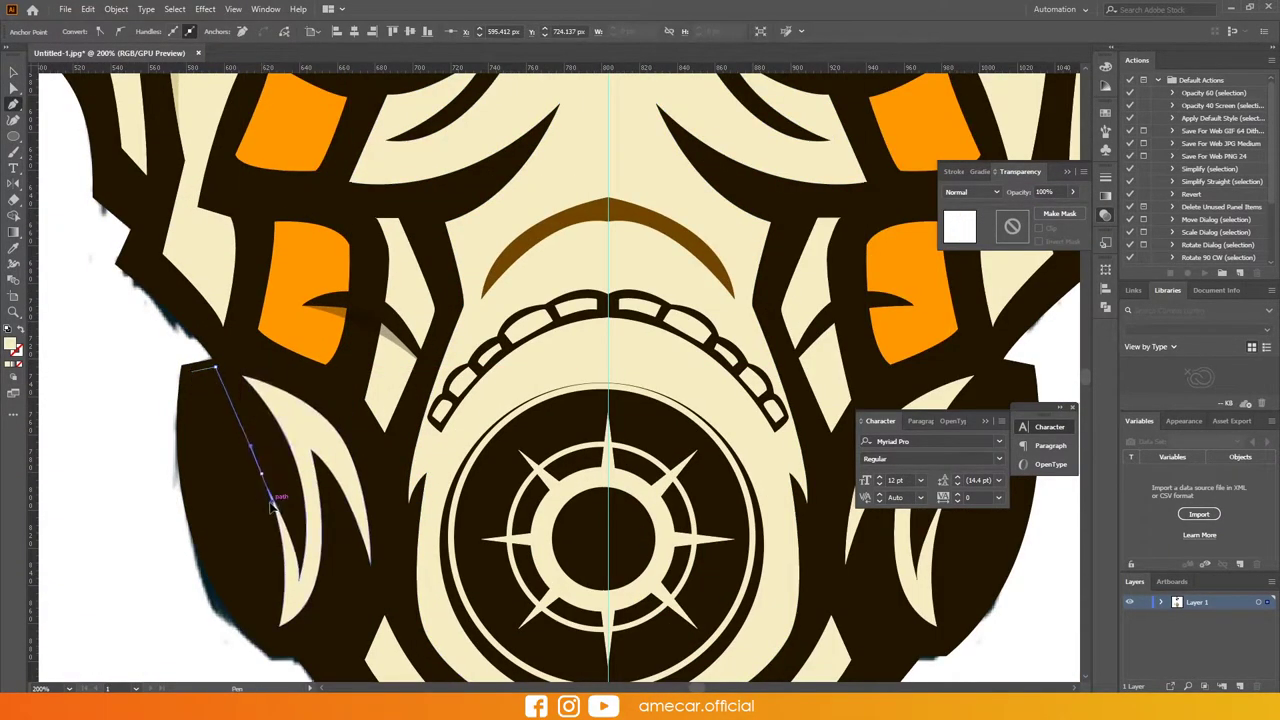
{"action": "key", "text": "ctrl+z"}
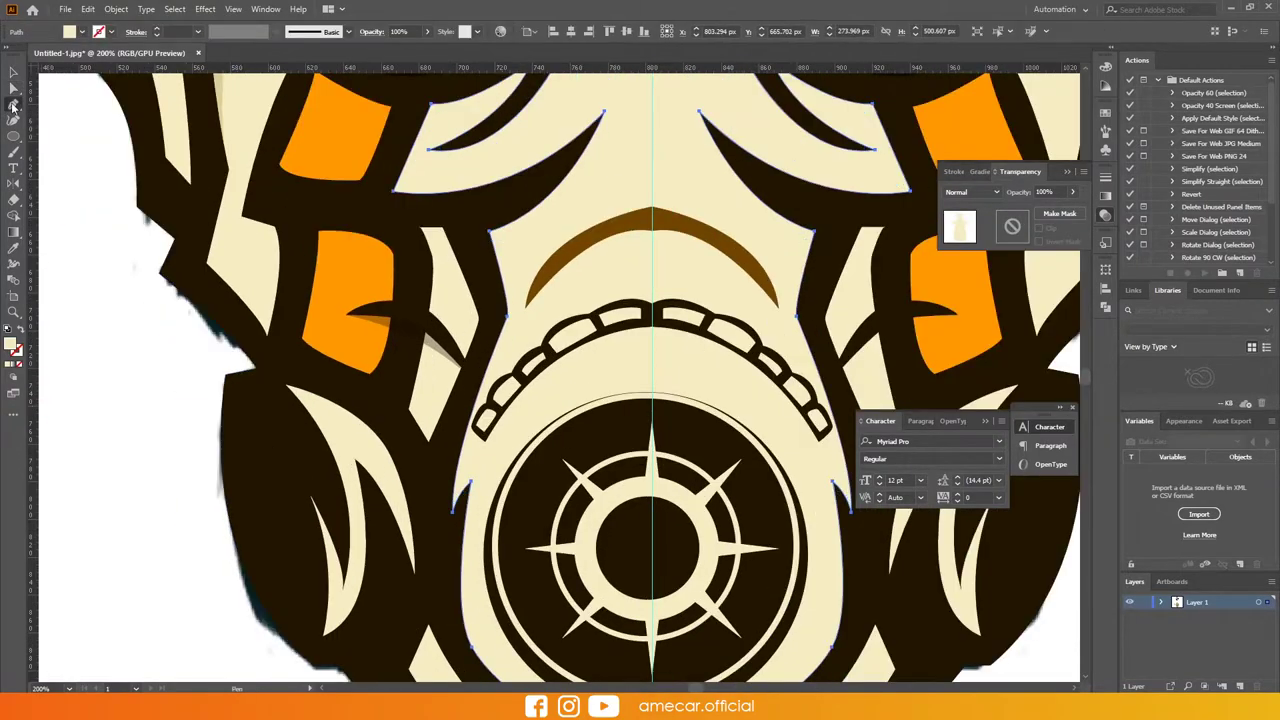
{"action": "key", "text": "a"}
{"action": "scroll", "coordinate": [320, 392], "scroll_direction": "down", "scroll_amount": 2}
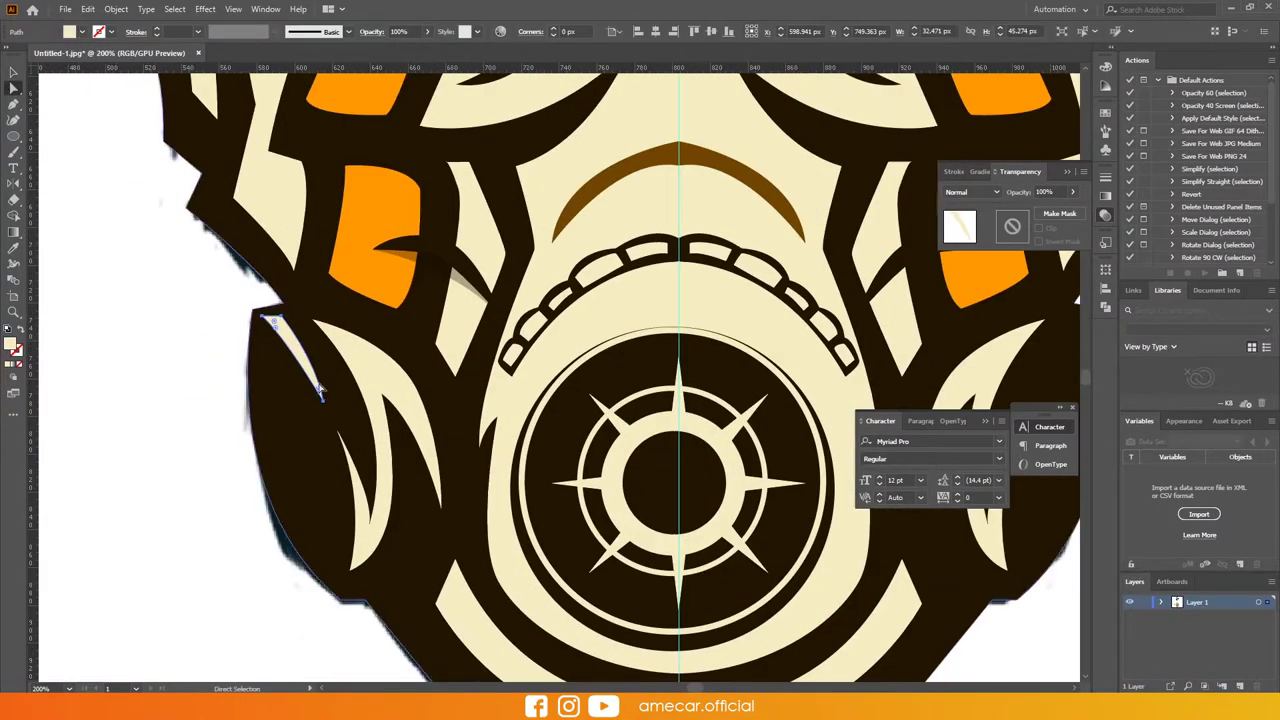
{"action": "left_click_drag", "start_coordinate": [175, 549], "coordinate": [300, 545]}
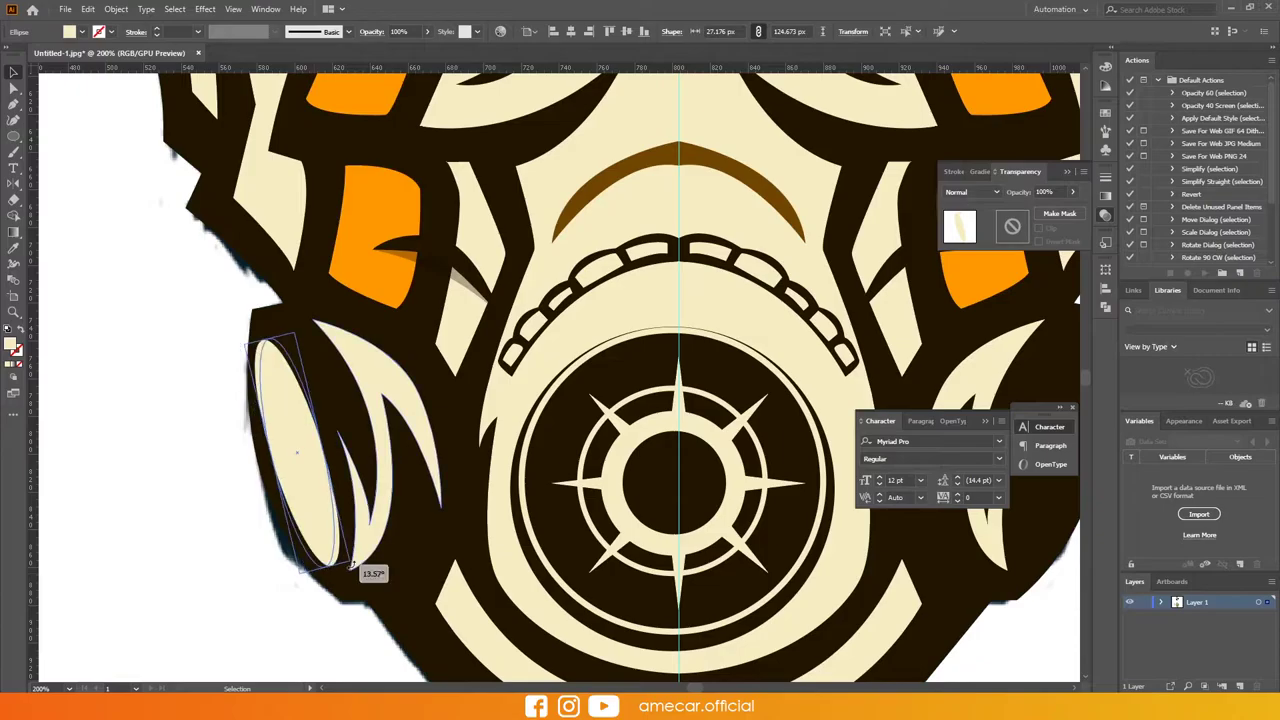
{"action": "key", "text": "v"}
{"action": "scroll", "coordinate": [308, 557], "scroll_direction": "down", "scroll_amount": 1}
{"action": "scroll", "coordinate": [308, 557], "scroll_direction": "down", "scroll_amount": 1}
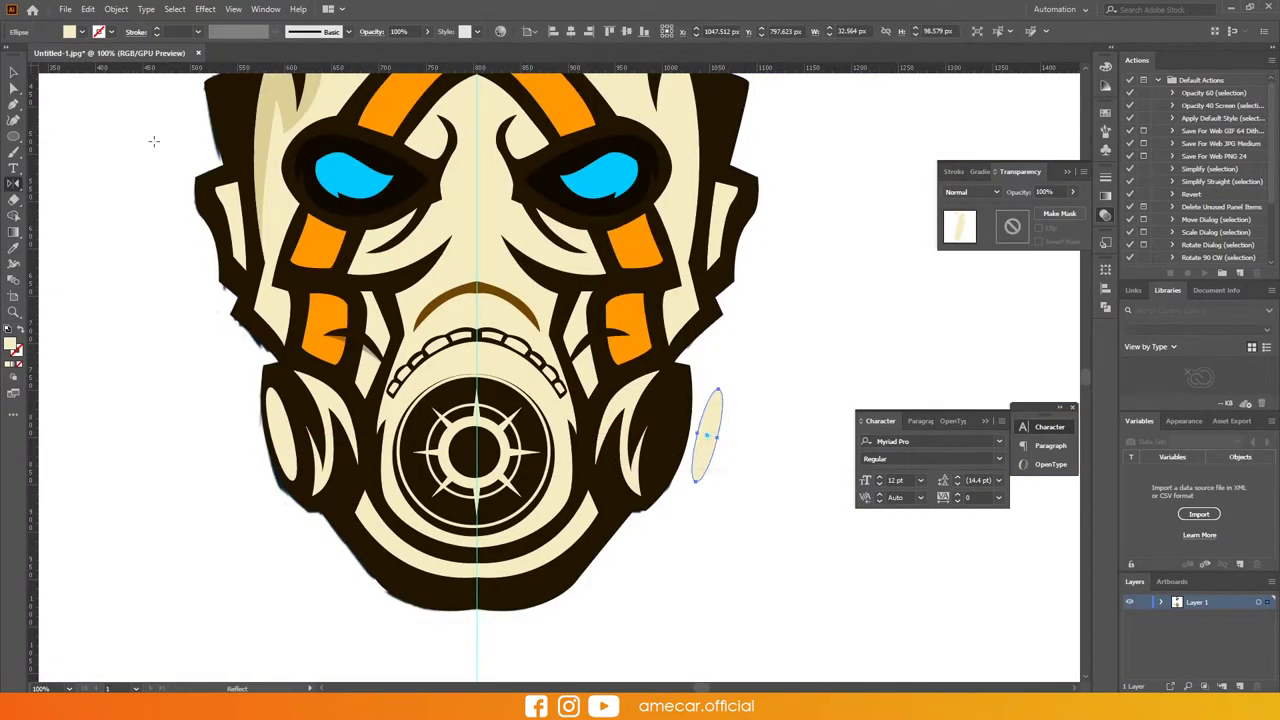
{"action": "scroll", "coordinate": [745, 447], "scroll_direction": "down", "scroll_amount": 2}
{"action": "scroll", "coordinate": [651, 520], "scroll_direction": "up", "scroll_amount": 2}
{"action": "scroll", "coordinate": [697, 518], "scroll_direction": "up", "scroll_amount": 2}
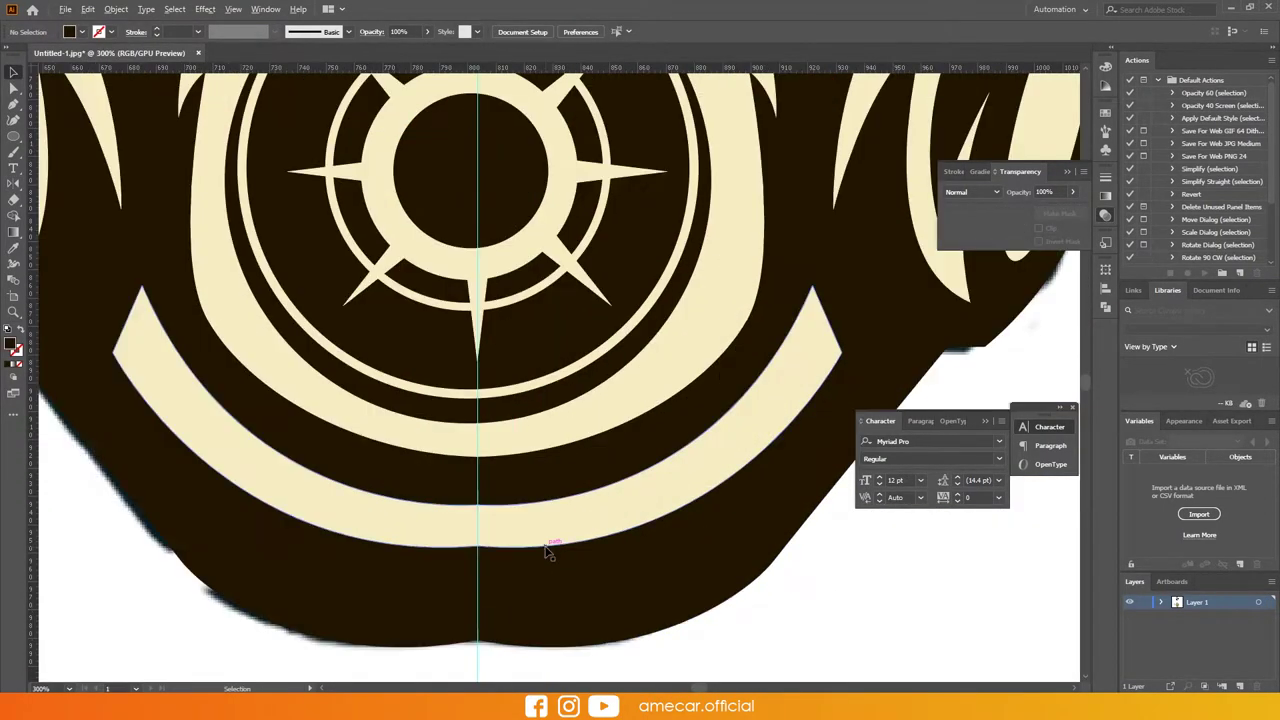
{"action": "scroll", "coordinate": [543, 551], "scroll_direction": "down", "scroll_amount": 2}
Place a mirrored copy of the forehead highlight on the right side
{"action": "key", "text": "a"}
{"action": "left_click", "coordinate": [530, 592]}
{"action": "scroll", "coordinate": [300, 491], "scroll_direction": "up", "scroll_amount": 5}
{"action": "left_click_drag", "start_coordinate": [686, 160], "coordinate": [304, 161]}
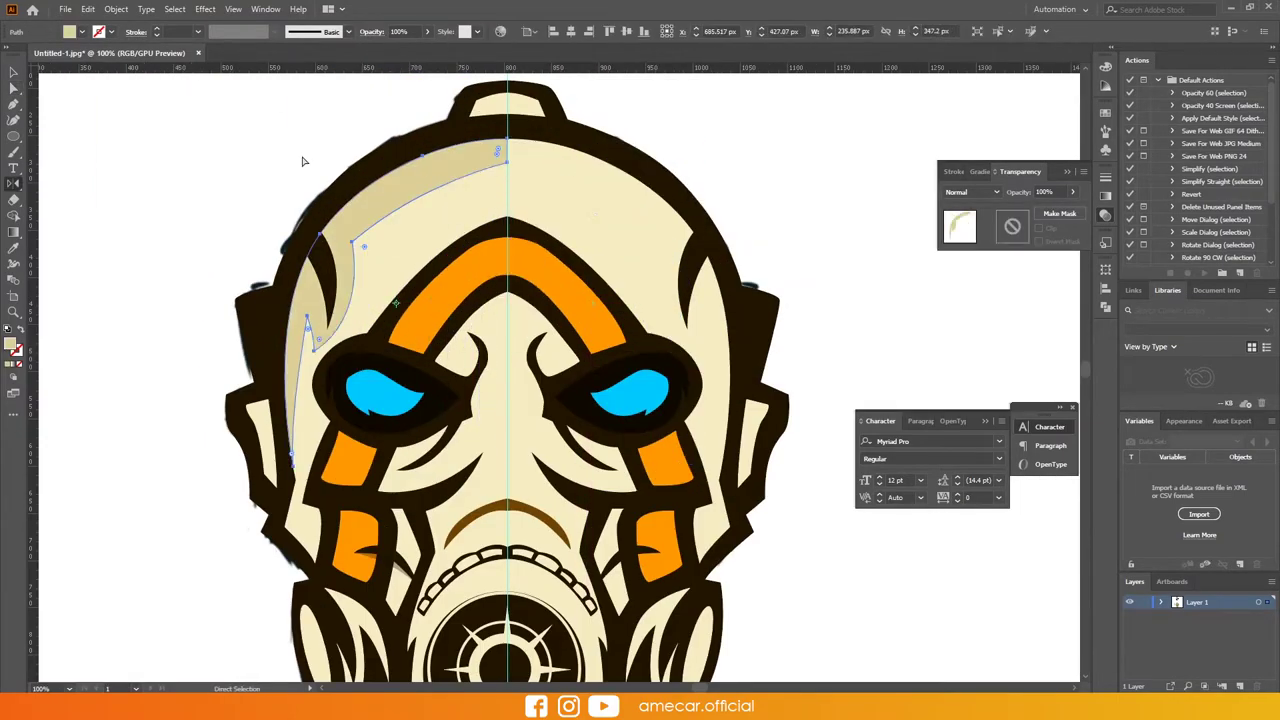
{"action": "left_click_drag", "start_coordinate": [583, 174], "coordinate": [700, 160]}
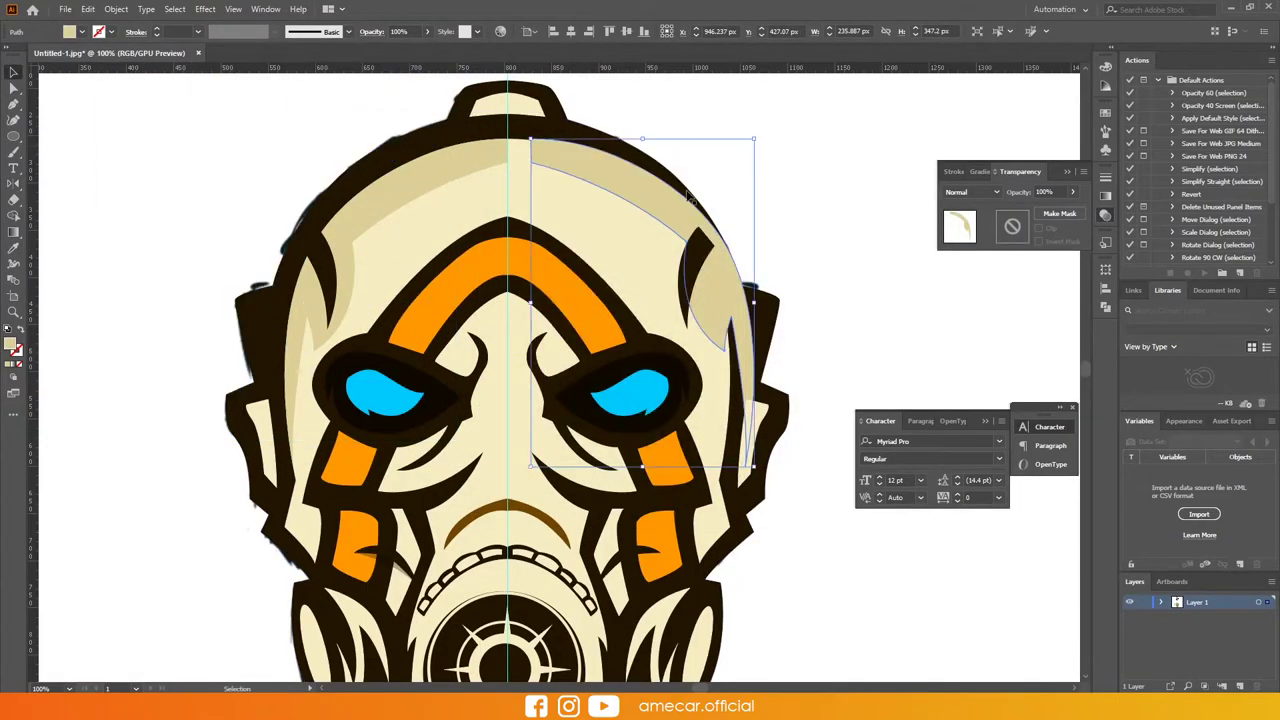
{"action": "key", "text": "ctrl+shift+a"}
Draw a highlight from the arch peak down beside the nose bridge and mirror it across the centre
{"action": "scroll", "coordinate": [410, 400], "scroll_direction": "up", "scroll_amount": 2}
{"action": "key", "text": "p"}
{"action": "left_click", "coordinate": [561, 237]}
{"action": "left_click_drag", "start_coordinate": [489, 313], "coordinate": [497, 330]}
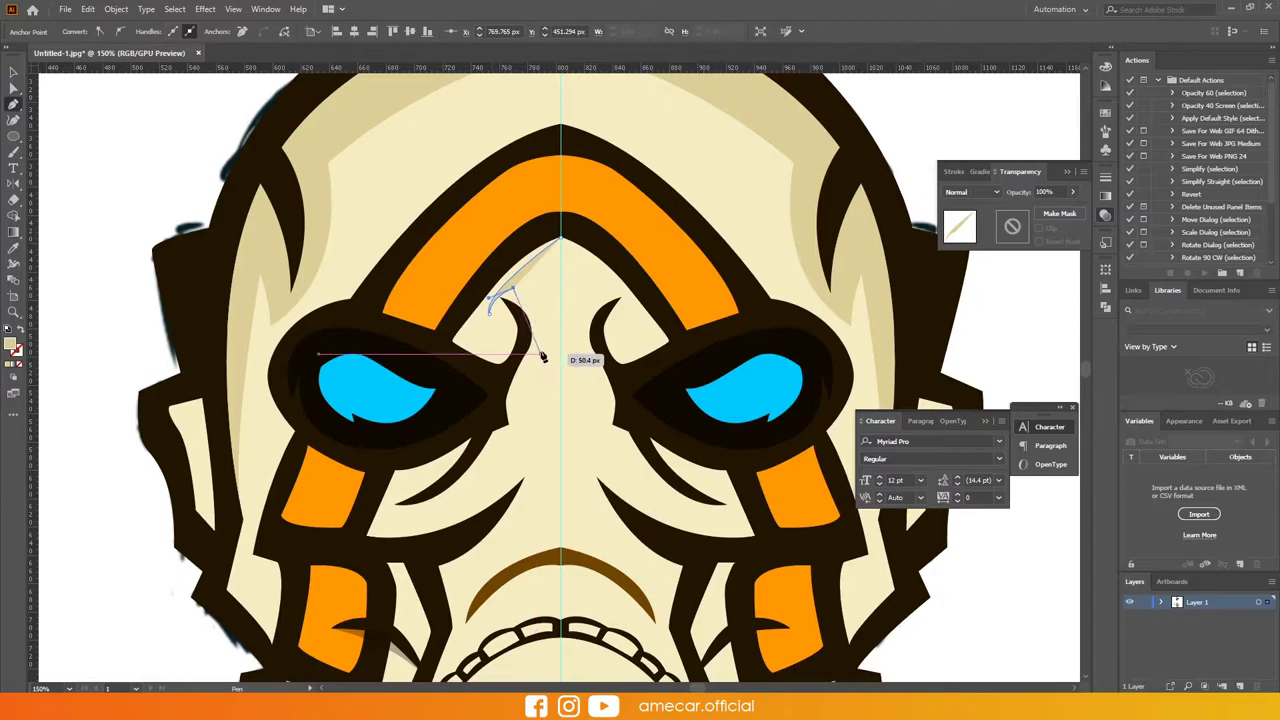
{"action": "left_click", "coordinate": [563, 240]}
{"action": "key", "text": "o"}
{"action": "scroll", "coordinate": [636, 344], "scroll_direction": "up", "scroll_amount": 1}
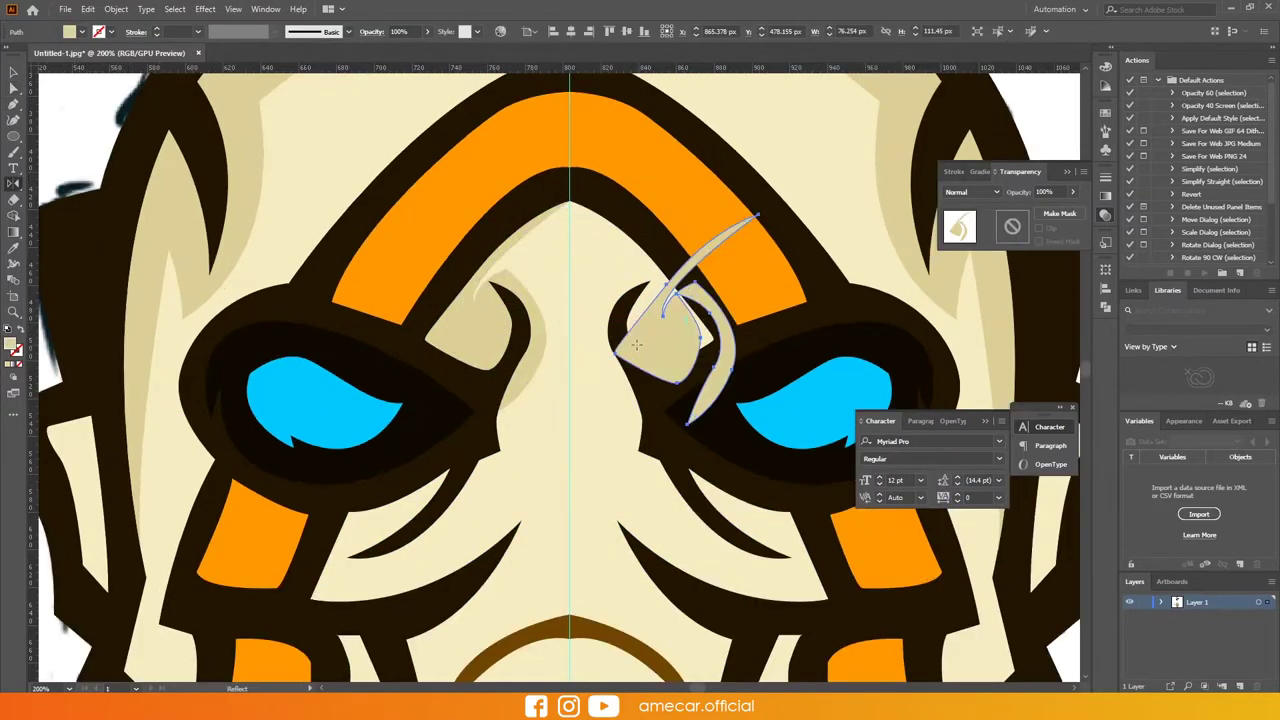
{"action": "left_click", "coordinate": [12, 73]}
{"action": "left_click", "coordinate": [700, 326]}
Adjust the curve of the small nose shape with Direct Selection
{"action": "scroll", "coordinate": [771, 545], "scroll_direction": "down", "scroll_amount": 5}
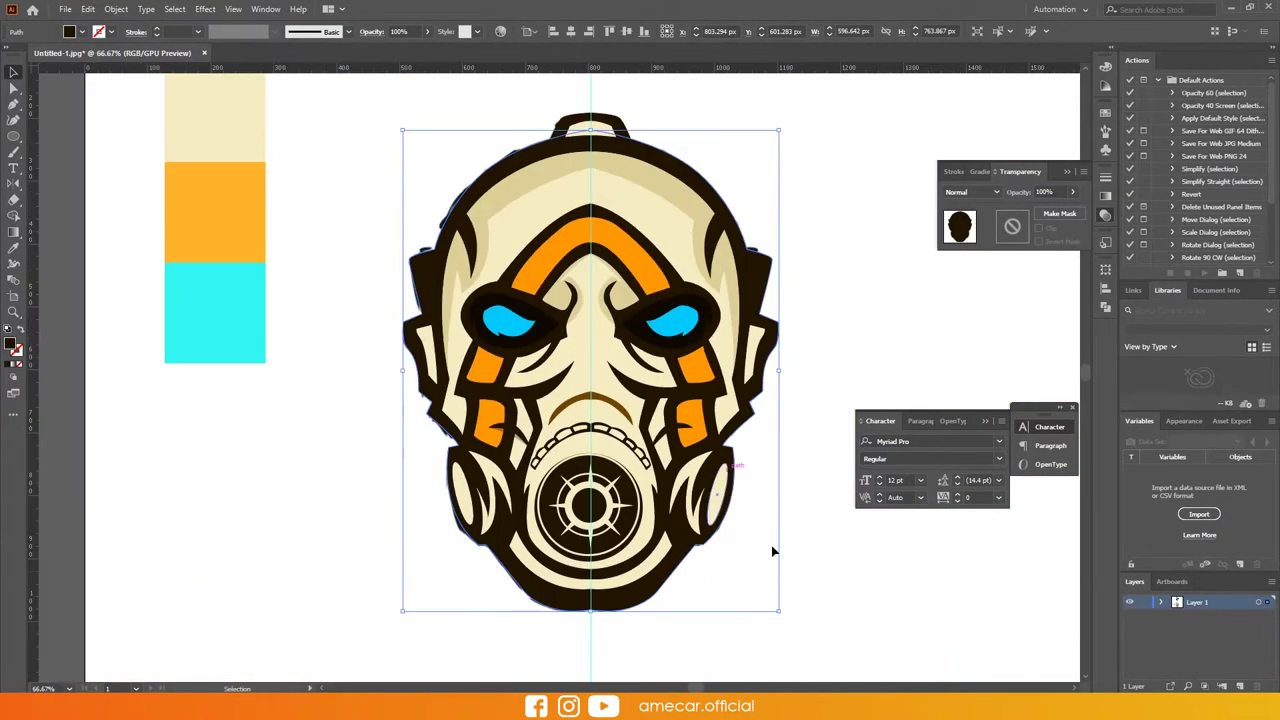
{"action": "scroll", "coordinate": [838, 563], "scroll_direction": "up", "scroll_amount": 5}
{"action": "key", "text": "p"}
{"action": "left_click", "coordinate": [740, 392]}
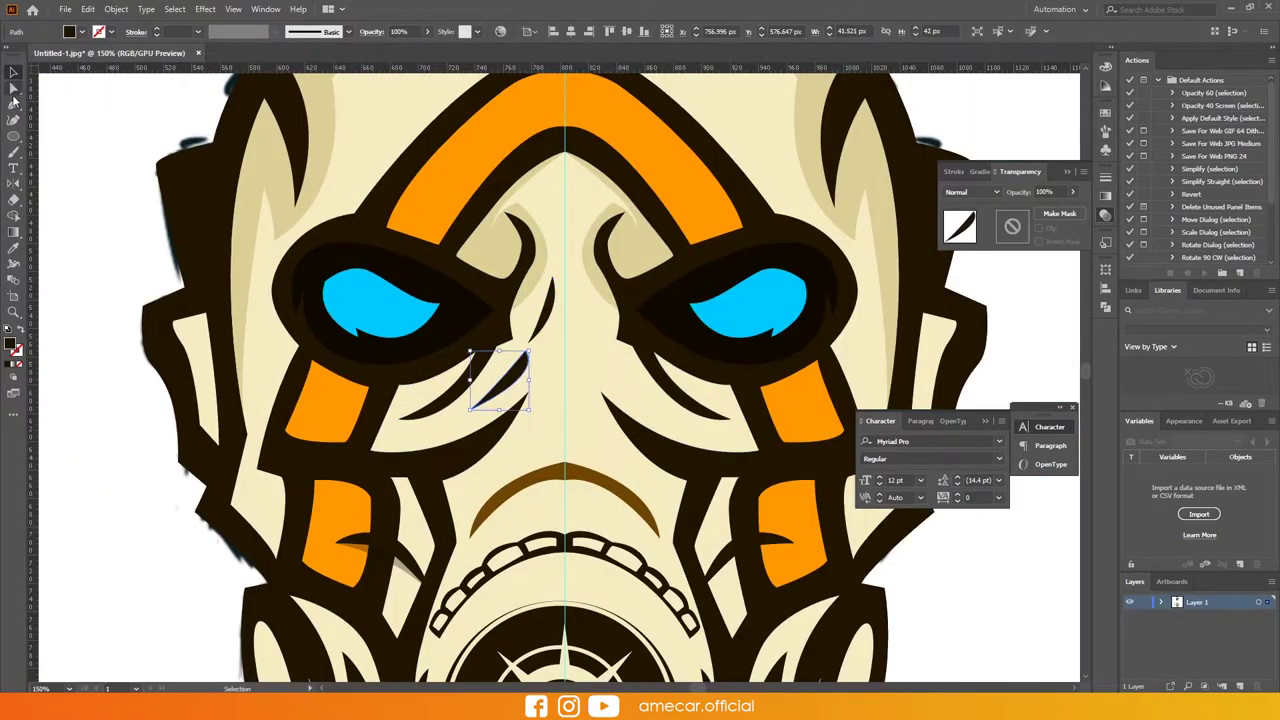
{"action": "left_click", "coordinate": [13, 88]}
{"action": "scroll", "coordinate": [500, 357], "scroll_direction": "up", "scroll_amount": 1}
{"action": "left_click", "coordinate": [567, 358]}
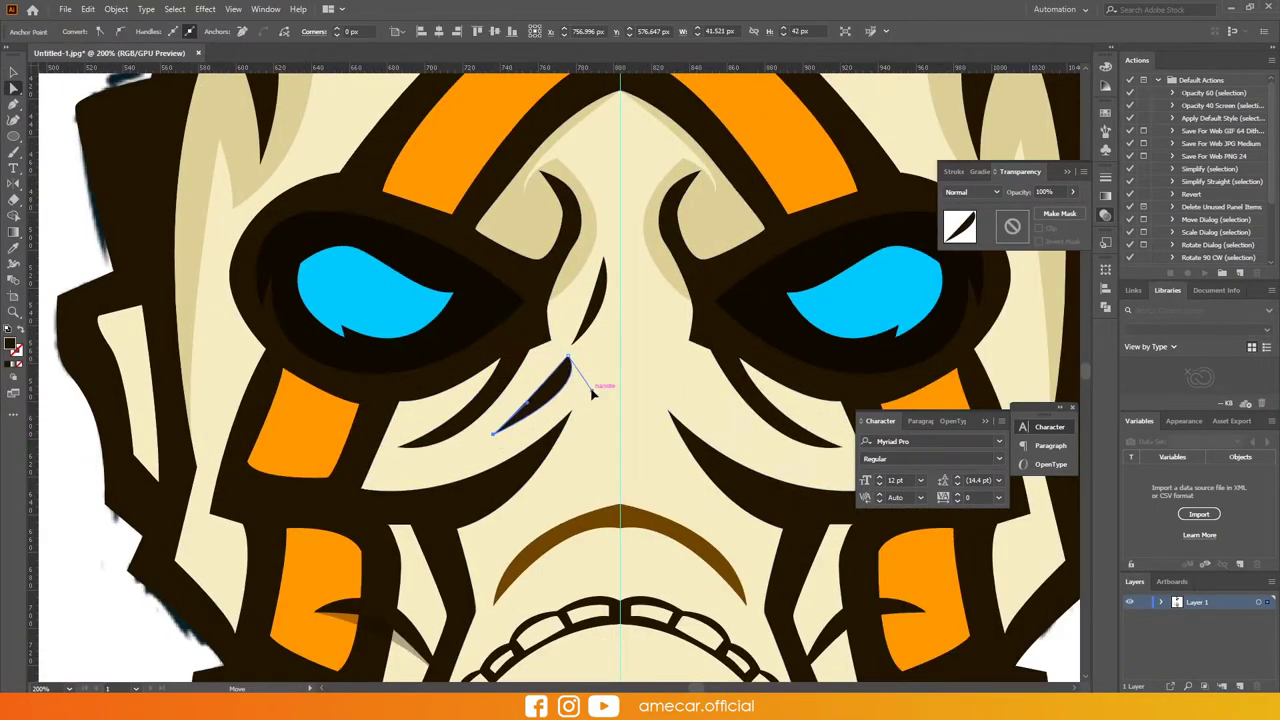
Shape tan shading under the brown mouth curve beside the respirator
{"action": "left_click", "coordinate": [10, 71]}
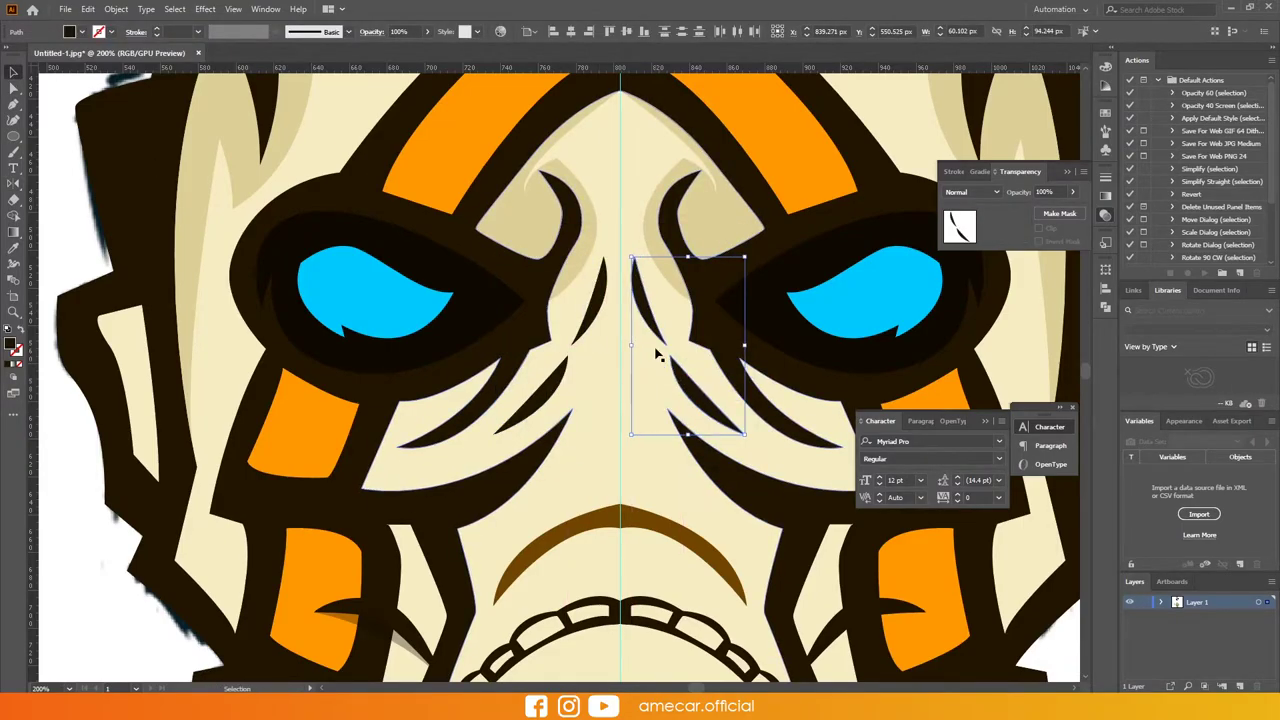
{"action": "scroll", "coordinate": [500, 372], "scroll_direction": "down", "scroll_amount": 2}
{"action": "left_click", "coordinate": [553, 457]}
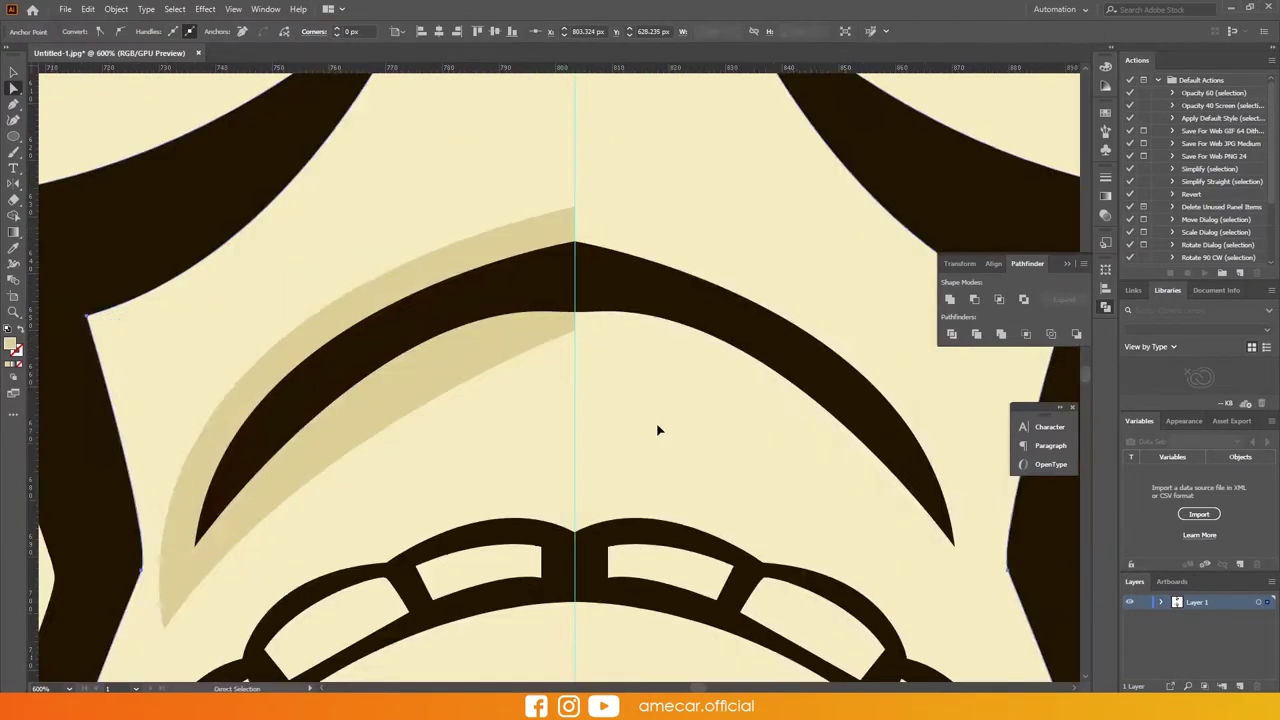
{"action": "left_click_drag", "start_coordinate": [579, 395], "coordinate": [679, 395]}
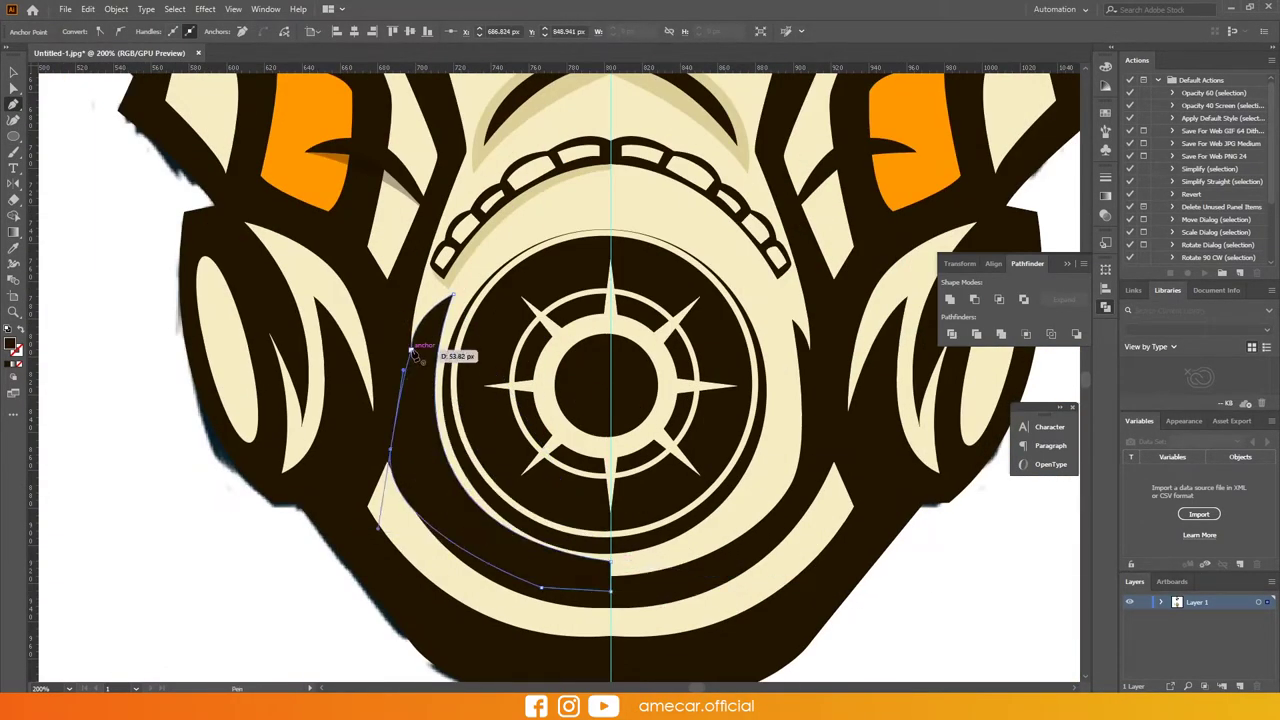
{"action": "left_click", "coordinate": [412, 352]}
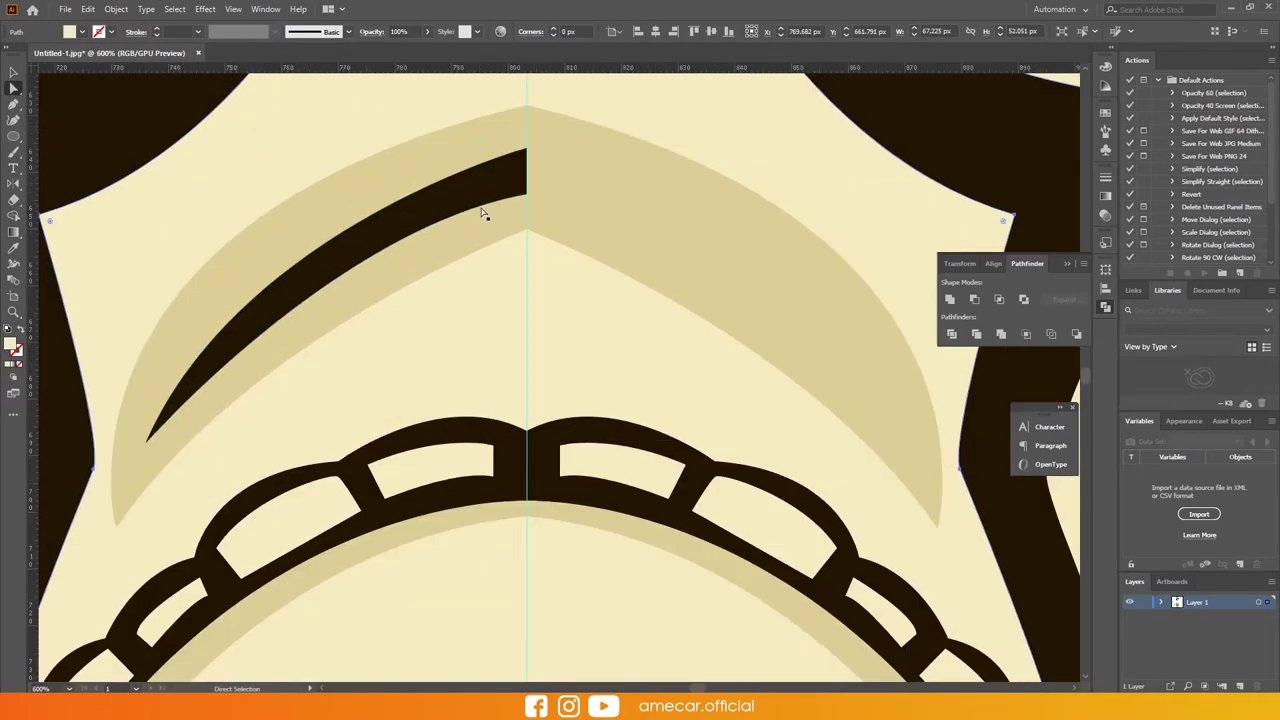
Reflect a copy of the dark crescent under the mouth across the vertical axis
{"action": "left_click", "coordinate": [481, 213]}
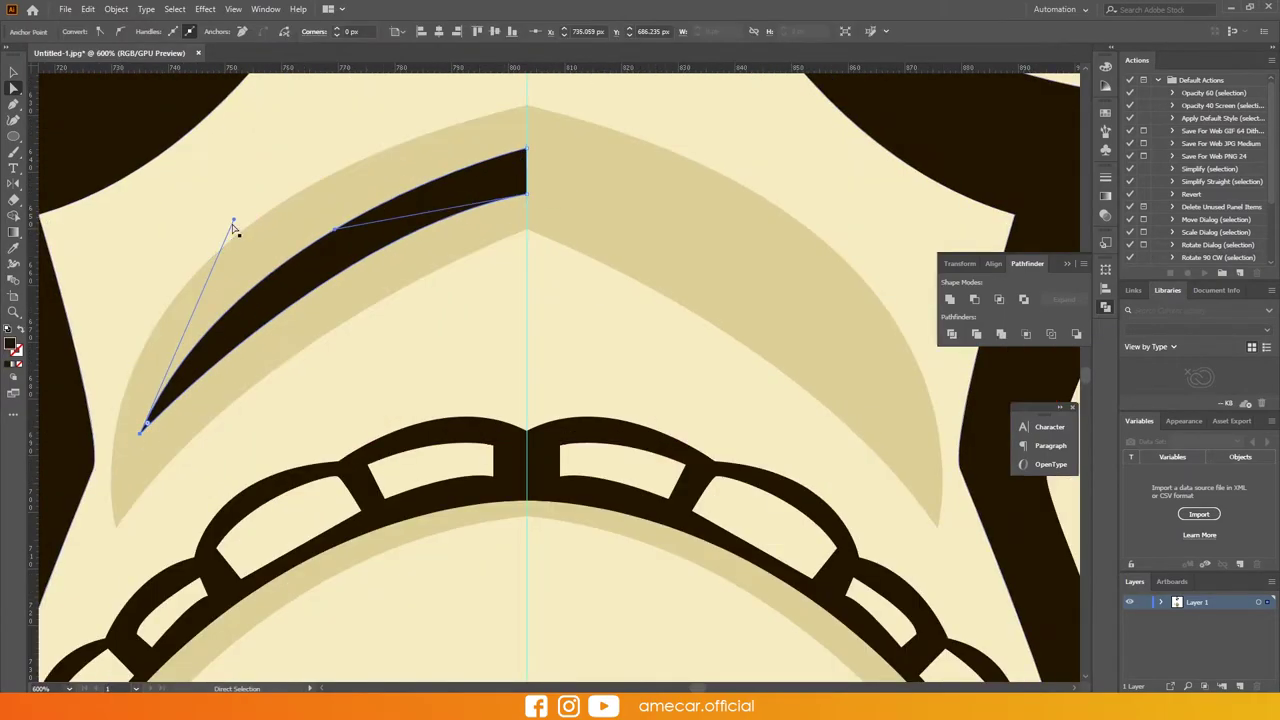
{"action": "key", "text": "v"}
{"action": "key", "text": "o"}
{"action": "left_click", "coordinate": [527, 220], "text": "alt"}
{"action": "left_click", "coordinate": [574, 435]}
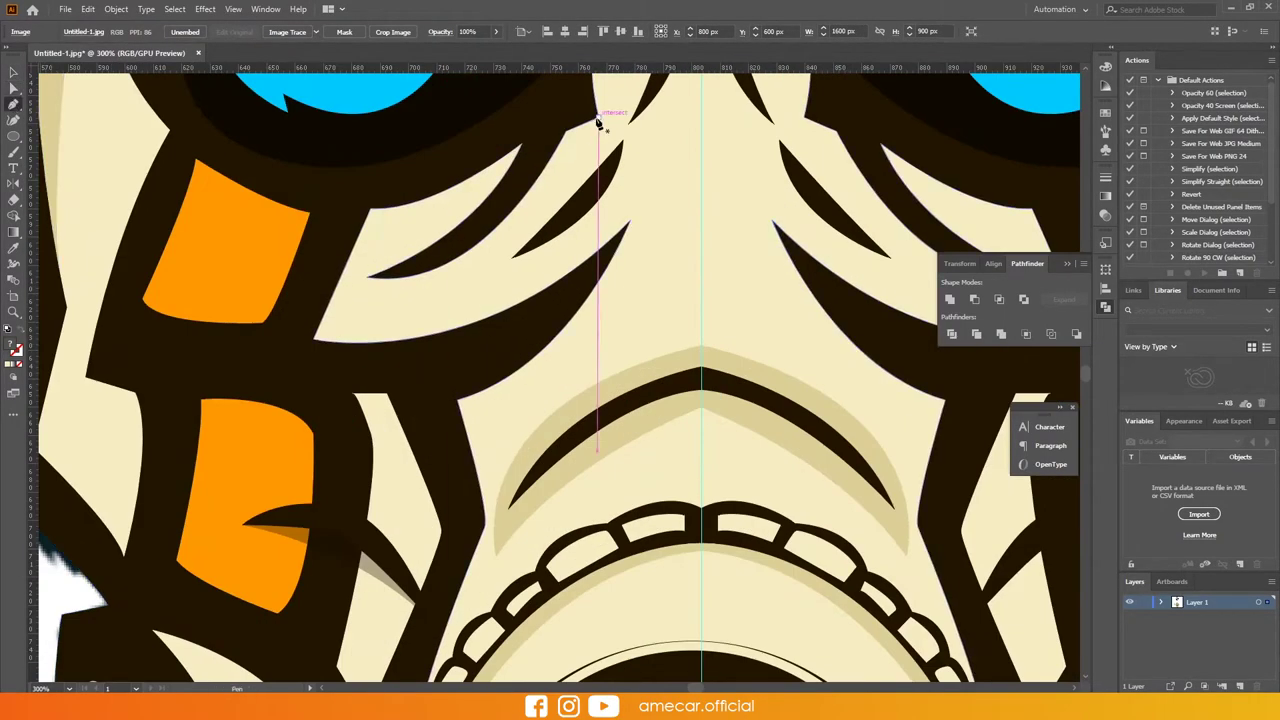
Draw a curved shading shape along the cheek below the eye
{"action": "left_click", "coordinate": [597, 120]}
{"action": "left_click_drag", "start_coordinate": [350, 297], "coordinate": [524, 320]}
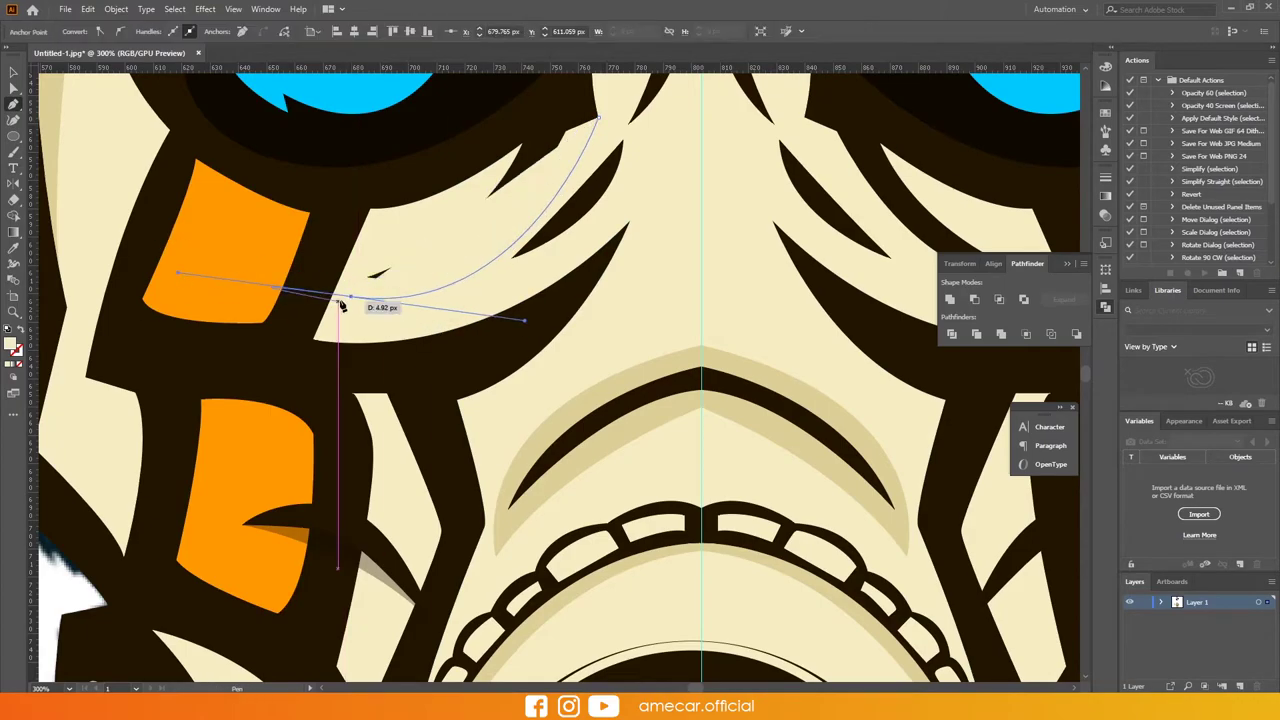
{"action": "left_click", "coordinate": [597, 118]}
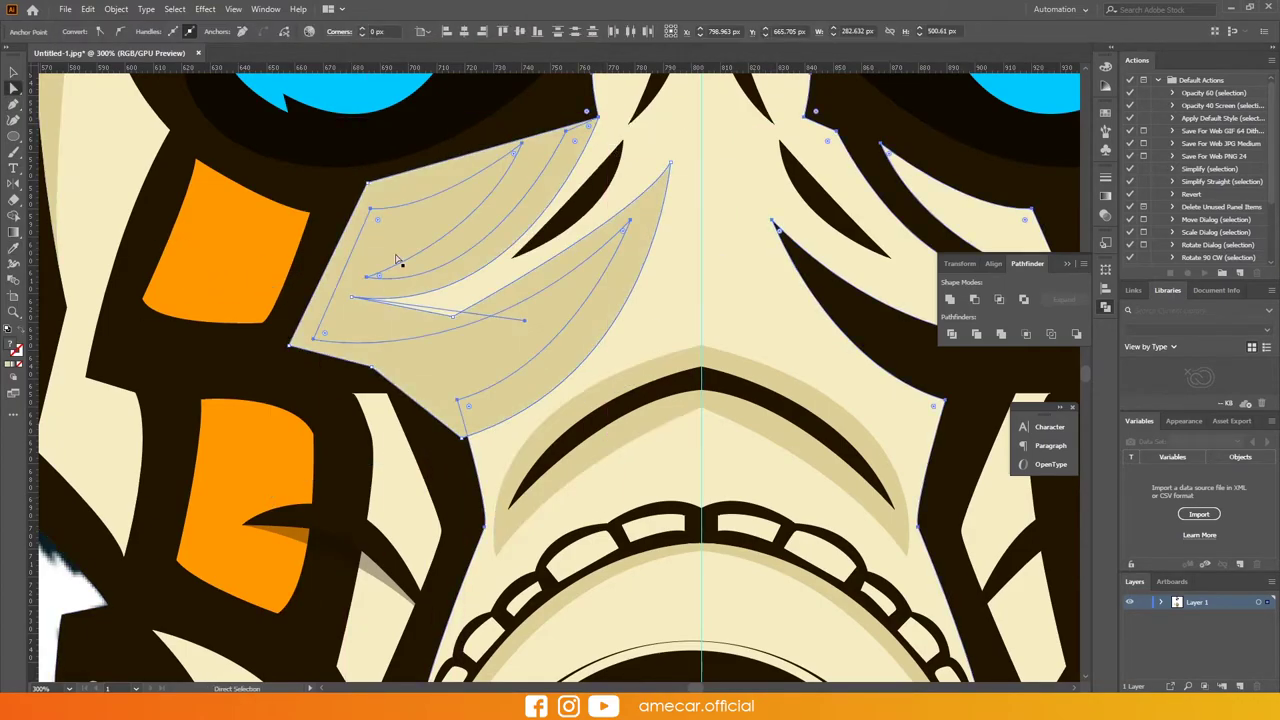
{"action": "key", "text": "v"}
{"action": "key", "text": "ctrl+minus"}
{"action": "key", "text": "ctrl+minus"}
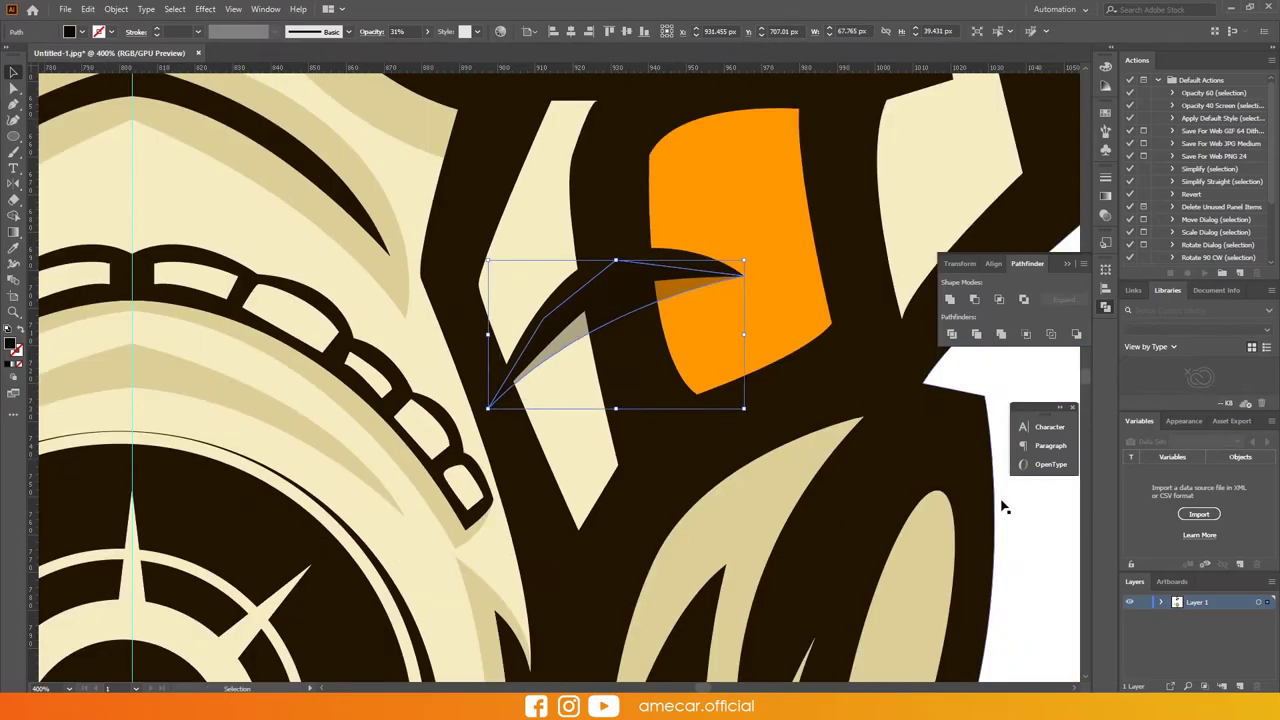
{"action": "scroll", "coordinate": [594, 114], "scroll_direction": "up", "scroll_amount": 5}
{"action": "scroll", "coordinate": [557, 206], "scroll_direction": "up", "scroll_amount": 5}
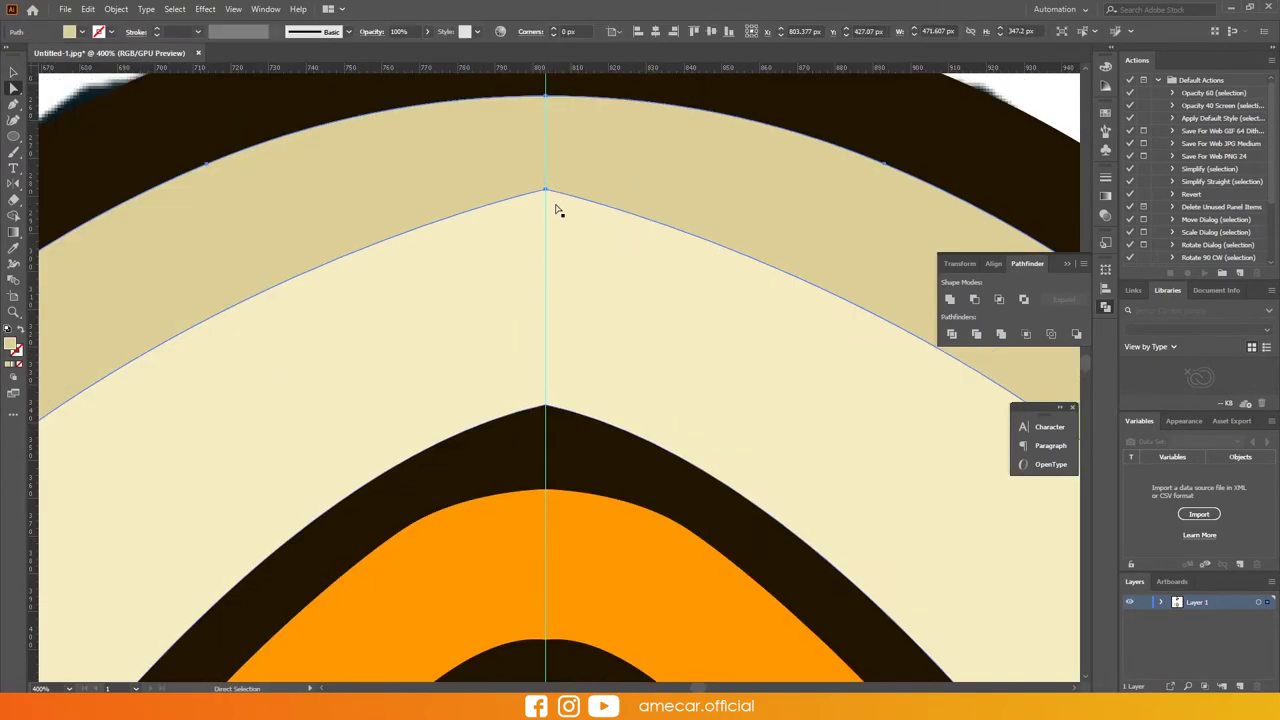
{"action": "scroll", "coordinate": [550, 238], "scroll_direction": "up", "scroll_amount": 5}
Remove the mask-top spike and draw a four-point tan head-top shape
{"action": "key", "text": "a"}
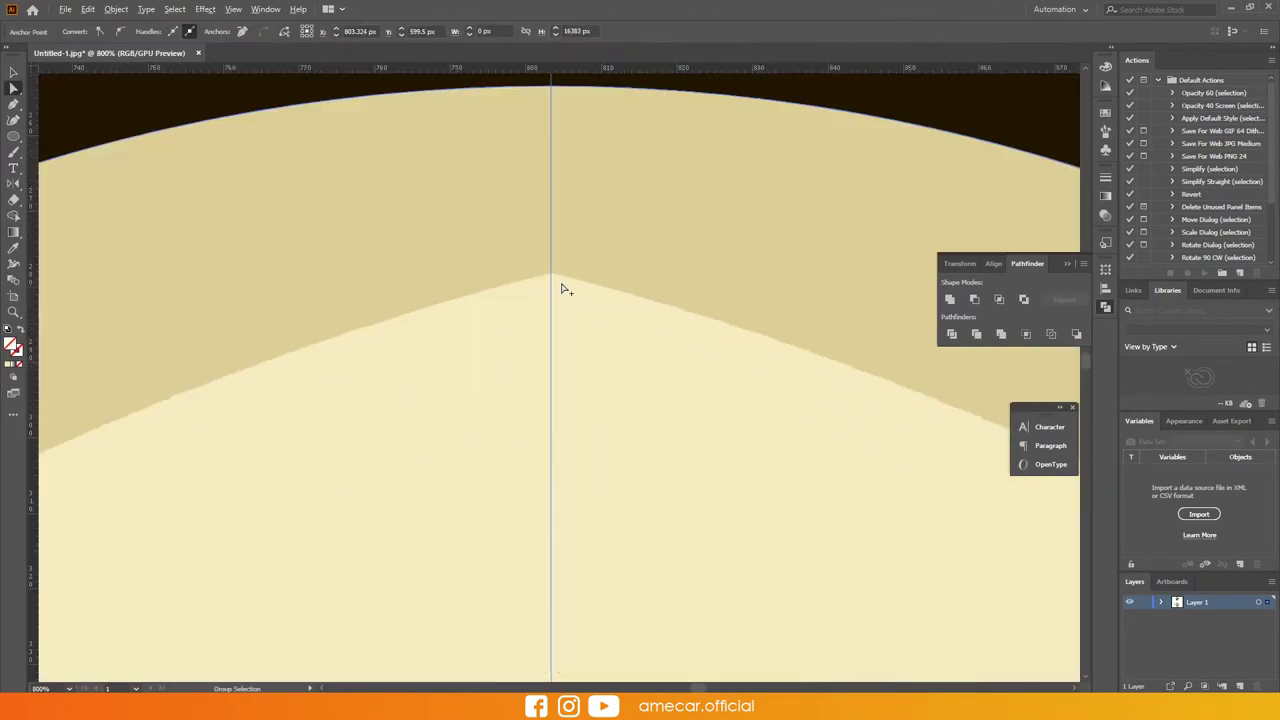
{"action": "key", "text": "ctrl+z"}
{"action": "scroll", "coordinate": [552, 272], "scroll_direction": "down", "scroll_amount": 3}
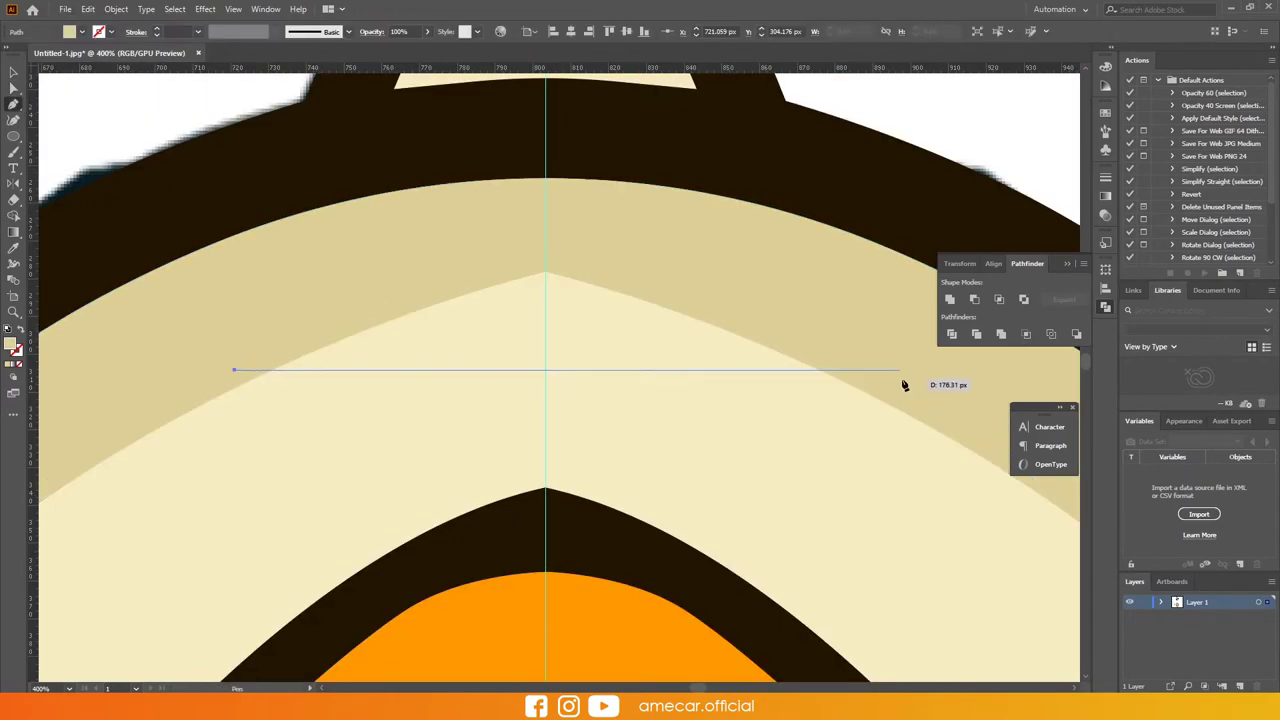
{"action": "left_click", "coordinate": [545, 390]}
{"action": "left_click", "coordinate": [875, 349]}
{"action": "left_click", "coordinate": [557, 208]}
{"action": "left_click", "coordinate": [234, 370]}
{"action": "key", "text": "a"}
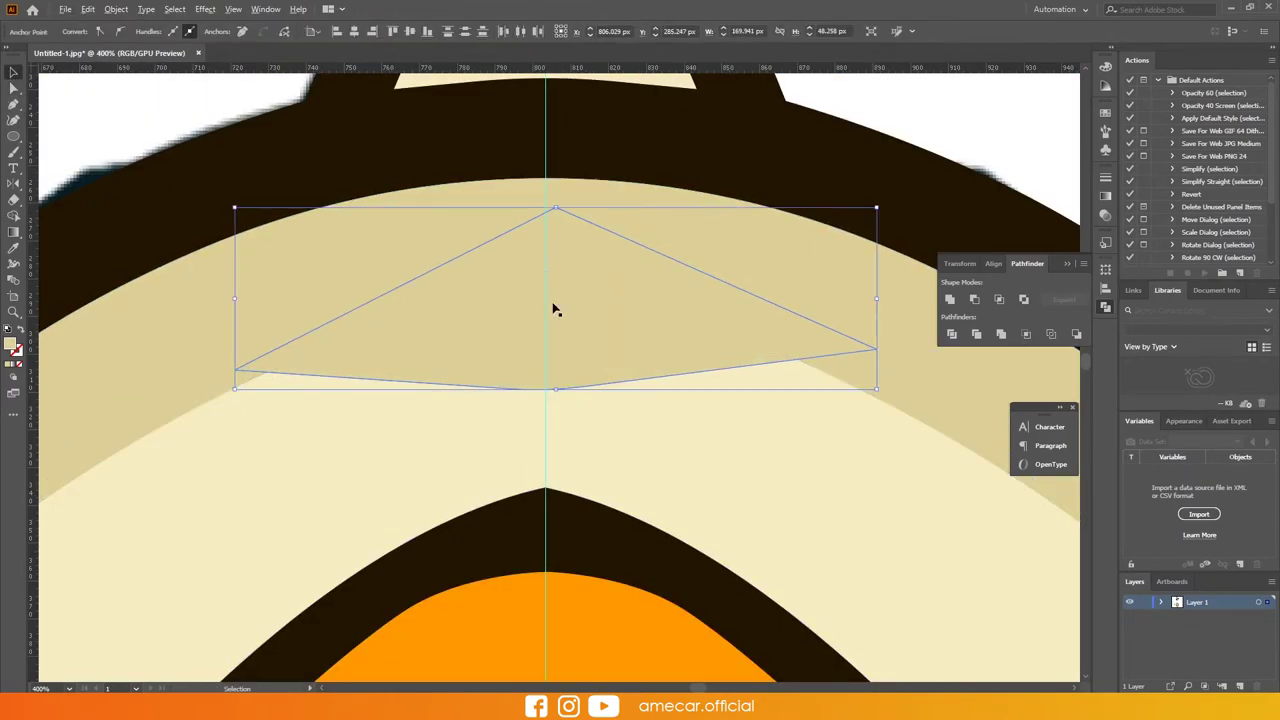
{"action": "scroll", "coordinate": [797, 274], "scroll_direction": "down", "scroll_amount": 3}
{"action": "key", "text": "ctrl+shift+a"}
{"action": "scroll", "coordinate": [877, 449], "scroll_direction": "down", "scroll_amount": 5}
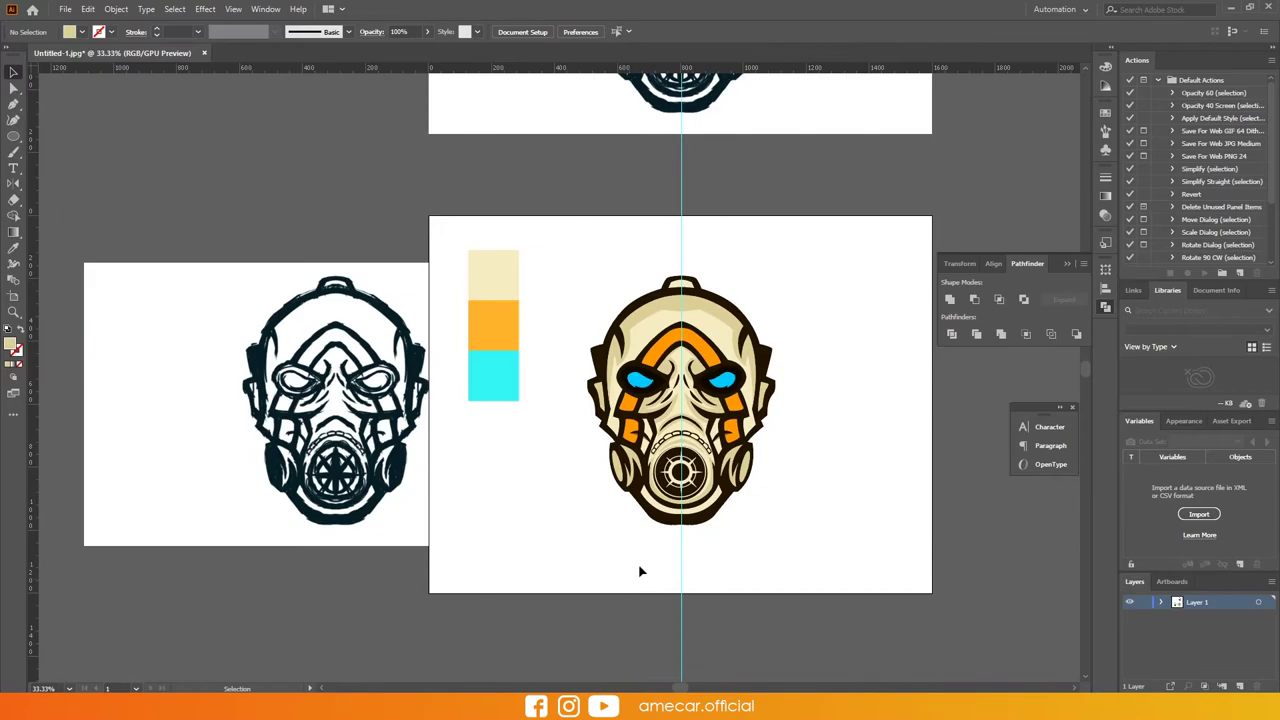
Set the fill colour of the respirator side caps in the Color Picker
{"action": "scroll", "coordinate": [717, 510], "scroll_direction": "up", "scroll_amount": 3}
{"action": "double_click", "coordinate": [12, 345]}
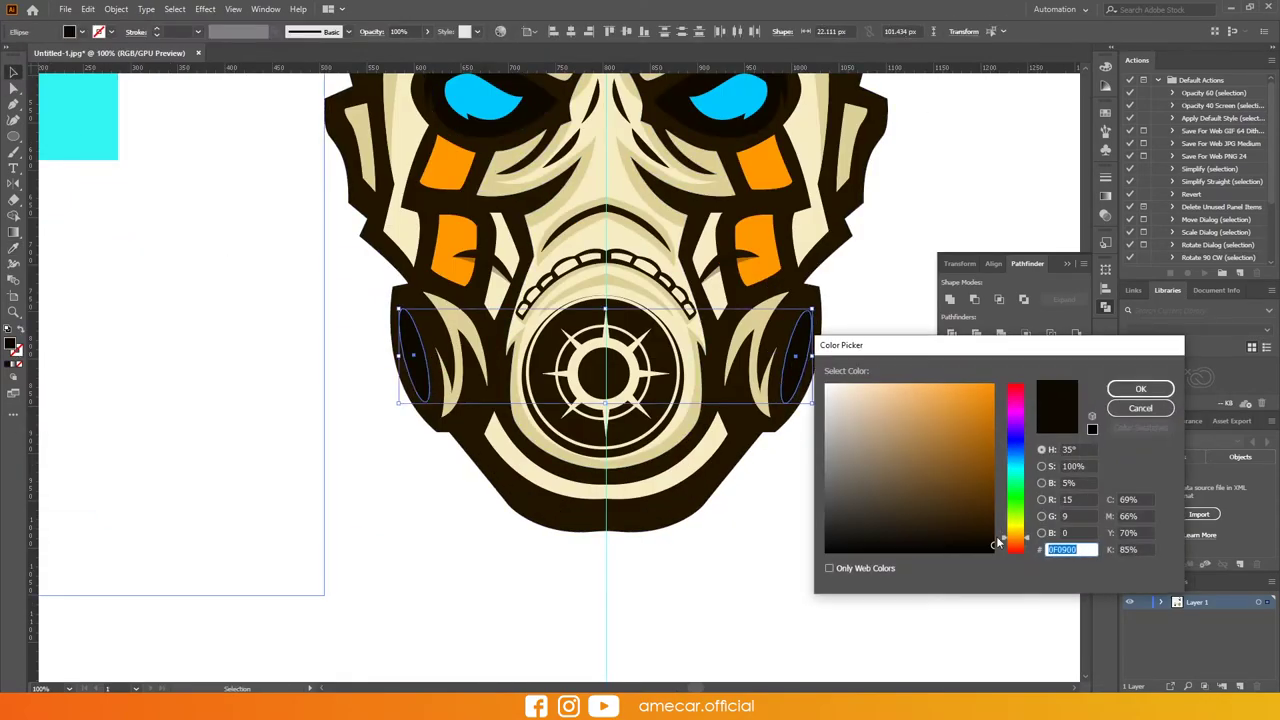
{"action": "key", "text": "Return"}
{"action": "double_click", "coordinate": [12, 345]}
Apply a 13 px Gaussian Blur to both blue eyes
{"action": "left_click", "coordinate": [1143, 389]}
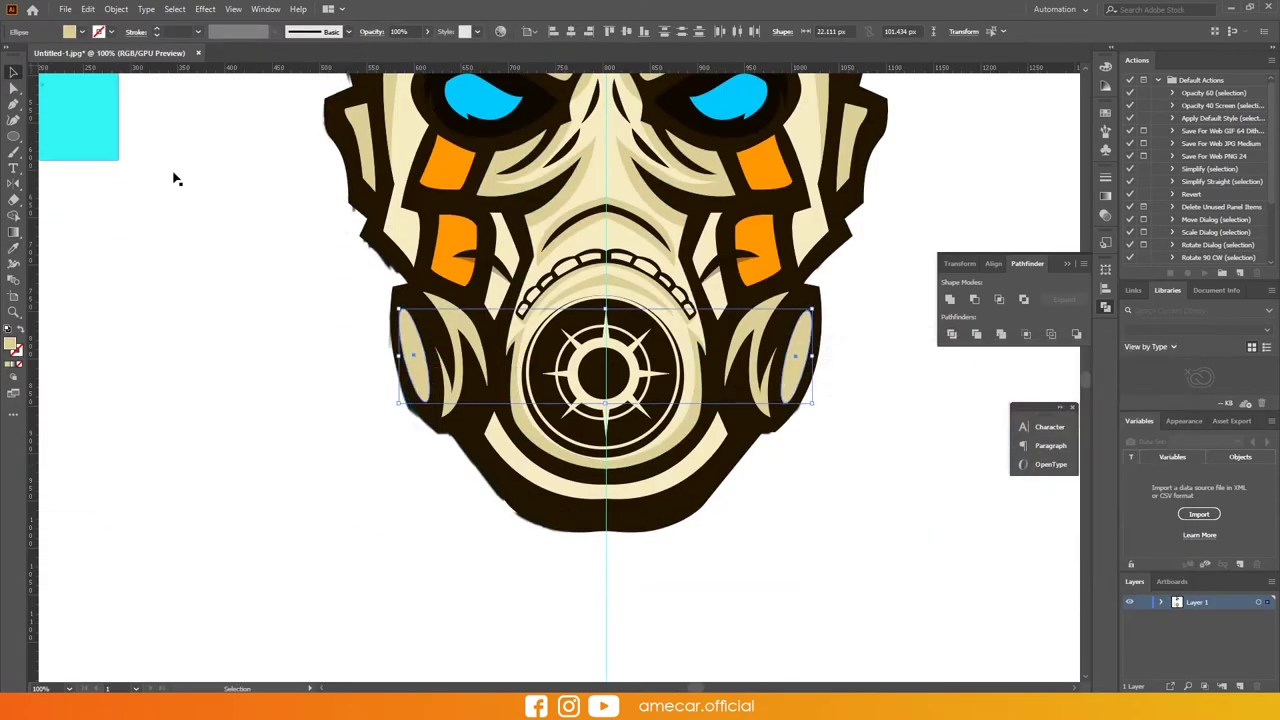
{"action": "scroll", "coordinate": [434, 344], "scroll_direction": "down", "scroll_amount": 2}
{"action": "key", "text": "a"}
{"action": "left_click", "coordinate": [590, 240]}
{"action": "left_click", "coordinate": [205, 9]}
{"action": "left_click", "coordinate": [240, 37]}
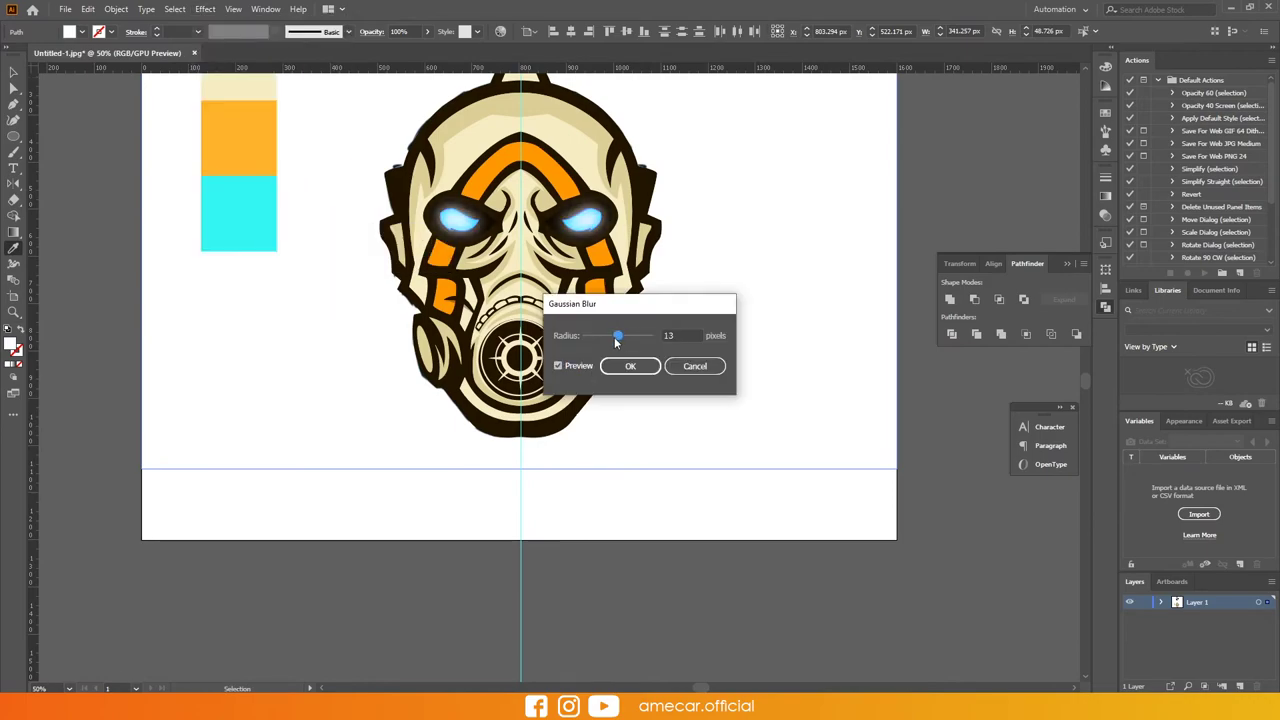
{"action": "left_click", "coordinate": [627, 366]}
{"action": "key", "text": "ctrl+shift+F10"}
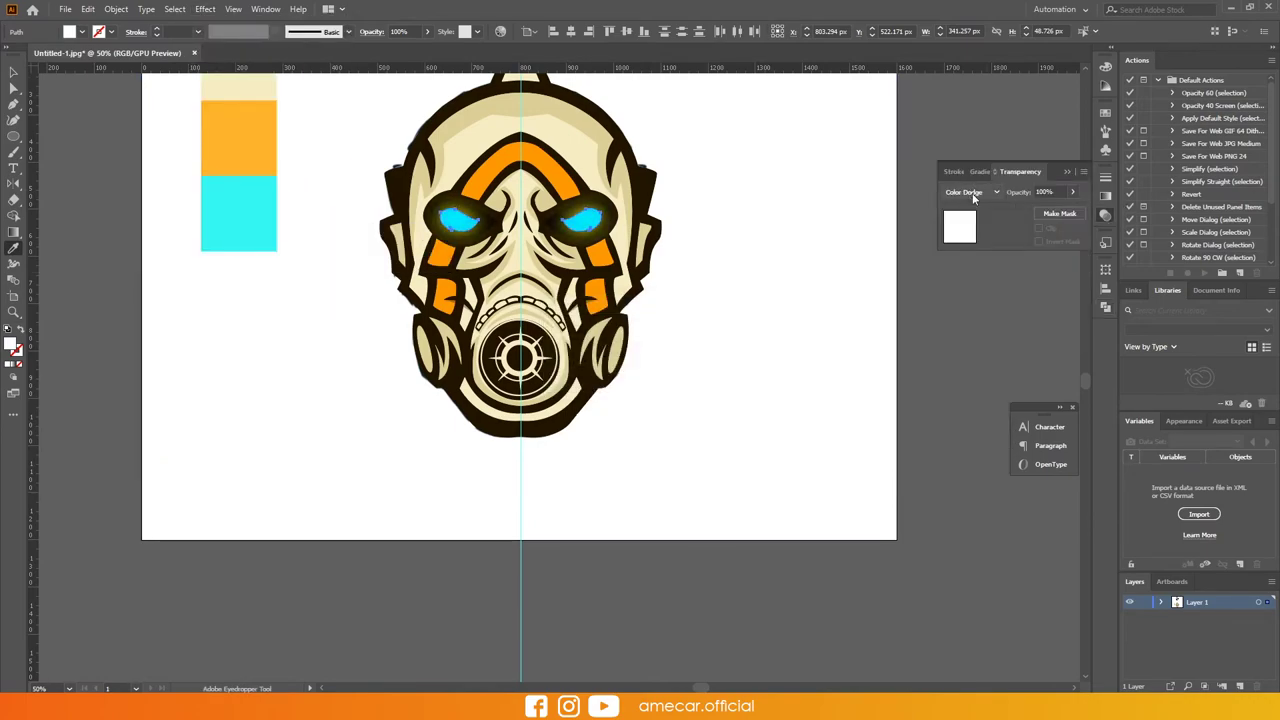
Set the blurred eyes' blend mode to Color Dodge and view the whole artboard
{"action": "left_click", "coordinate": [12, 72]}
{"action": "left_click", "coordinate": [789, 491]}
{"action": "key", "text": "ctrl+minus"}
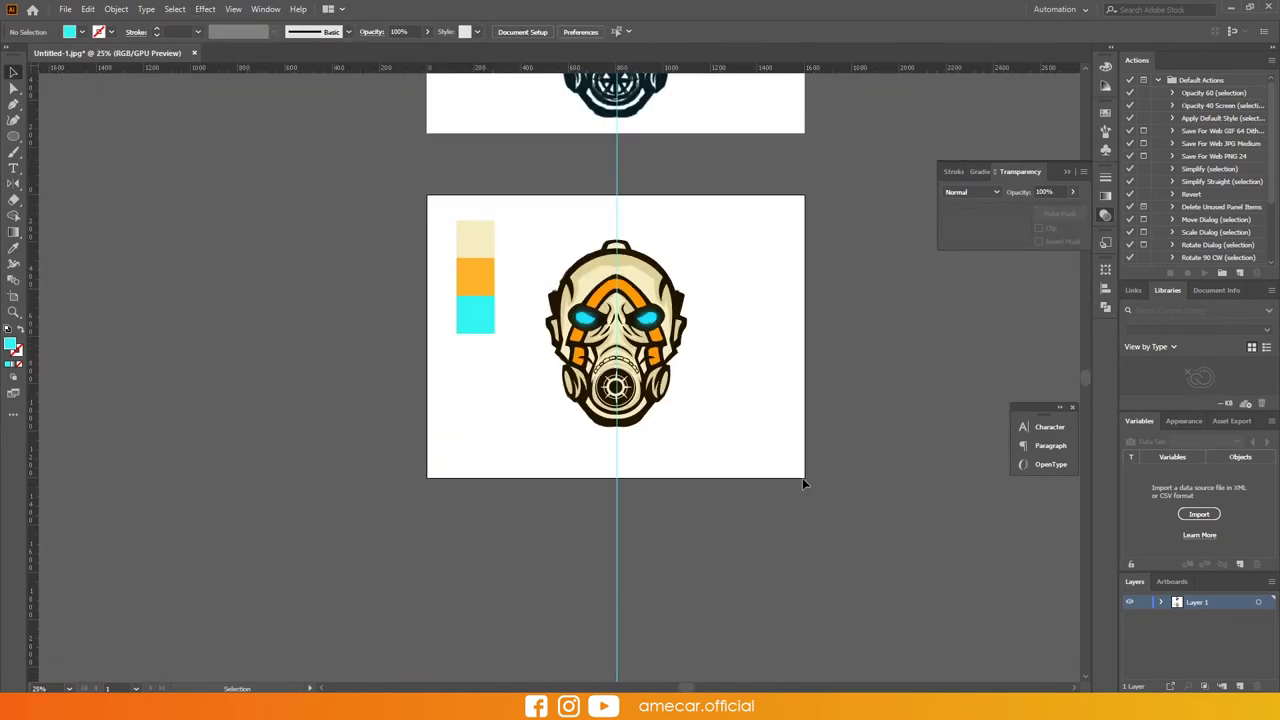
{"action": "scroll", "coordinate": [634, 286], "scroll_direction": "up", "scroll_amount": 2}
Select the placed reference sketch image and delete it from the artboard
{"action": "key", "text": "a"}
{"action": "scroll", "coordinate": [634, 251], "scroll_direction": "up", "scroll_amount": 5}
{"action": "left_click", "coordinate": [634, 251]}
{"action": "scroll", "coordinate": [634, 251], "scroll_direction": "down", "scroll_amount": 4}
{"action": "scroll", "coordinate": [596, 244], "scroll_direction": "up", "scroll_amount": 3}
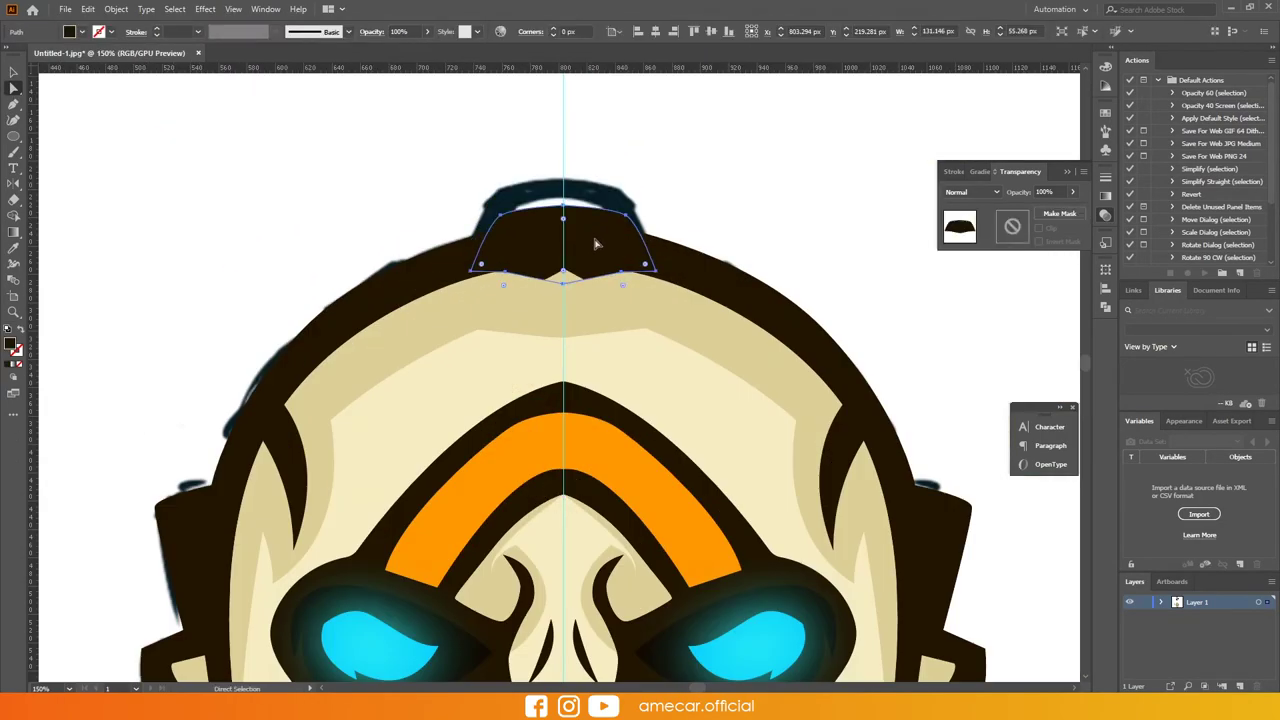
{"action": "scroll", "coordinate": [636, 232], "scroll_direction": "down", "scroll_amount": 3}
{"action": "left_click", "coordinate": [820, 277]}
{"action": "scroll", "coordinate": [691, 510], "scroll_direction": "down", "scroll_amount": 2}
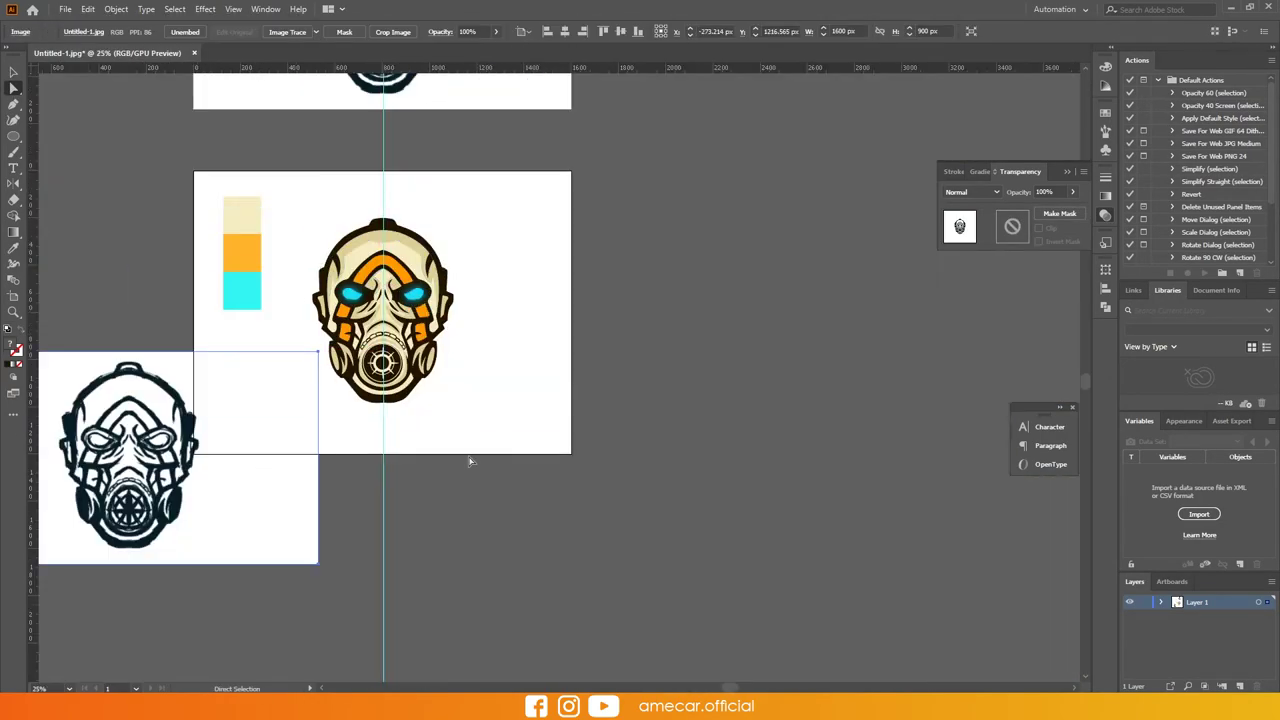
{"action": "scroll", "coordinate": [691, 510], "scroll_direction": "up", "scroll_amount": 1}
{"action": "scroll", "coordinate": [490, 449], "scroll_direction": "up", "scroll_amount": 5}
{"action": "scroll", "coordinate": [602, 435], "scroll_direction": "down", "scroll_amount": 6}
{"action": "key", "text": "v"}
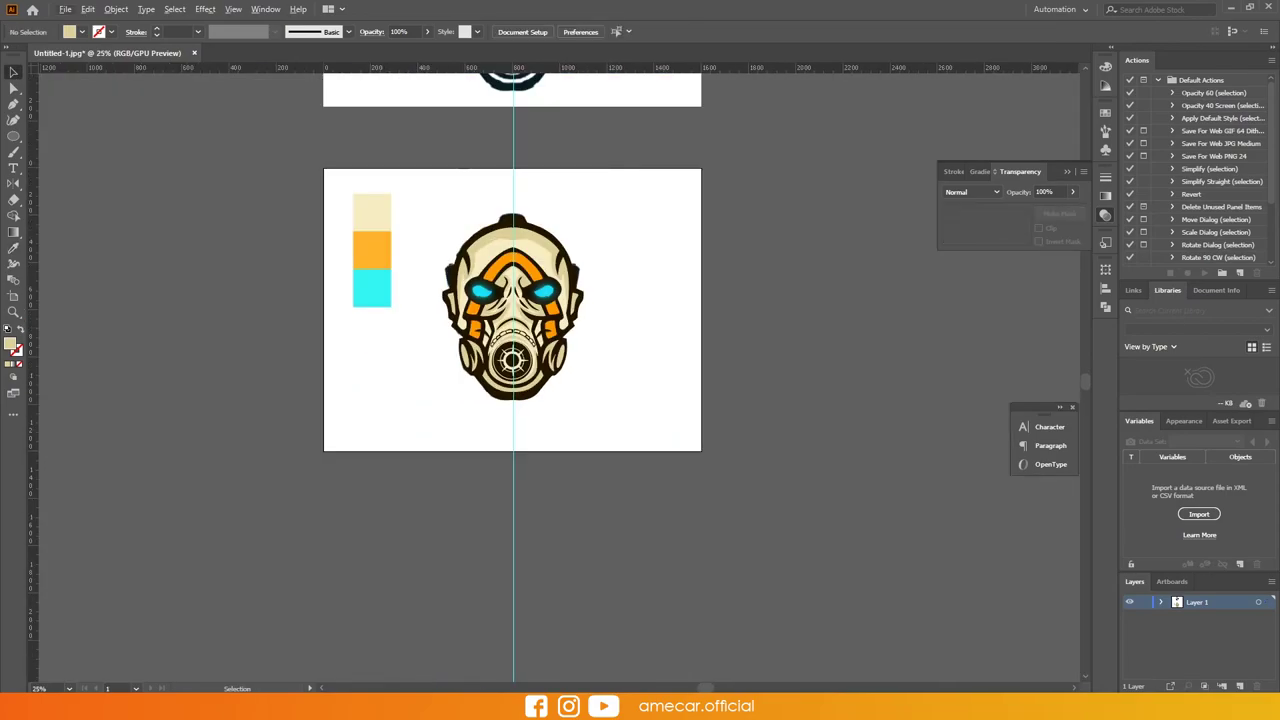